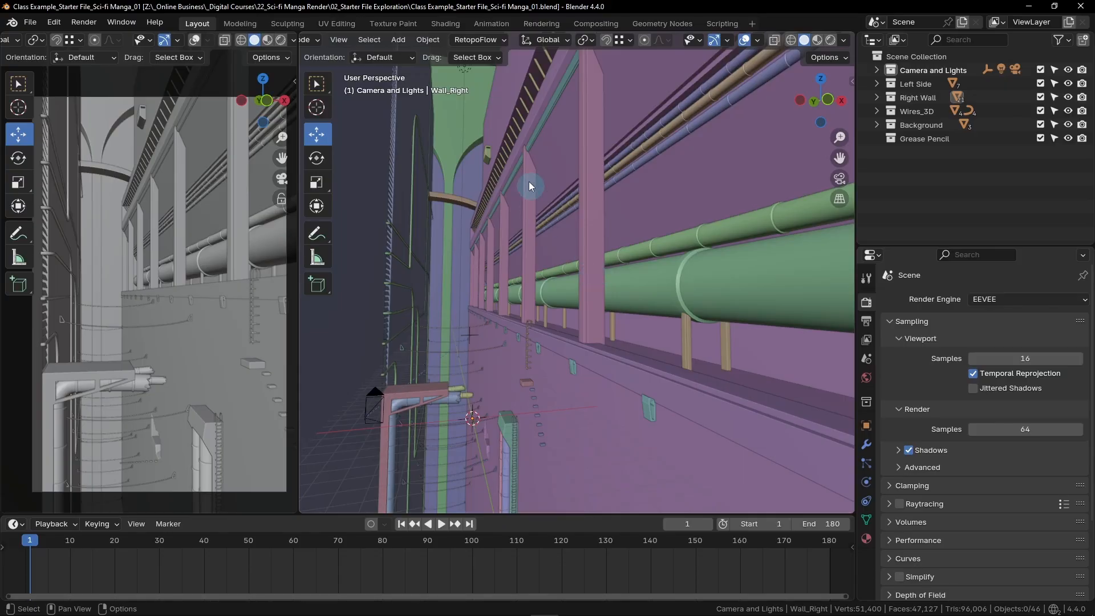
- Open the Shading workspace and display the 3D viewport in rendered shading
left_click(446, 24)
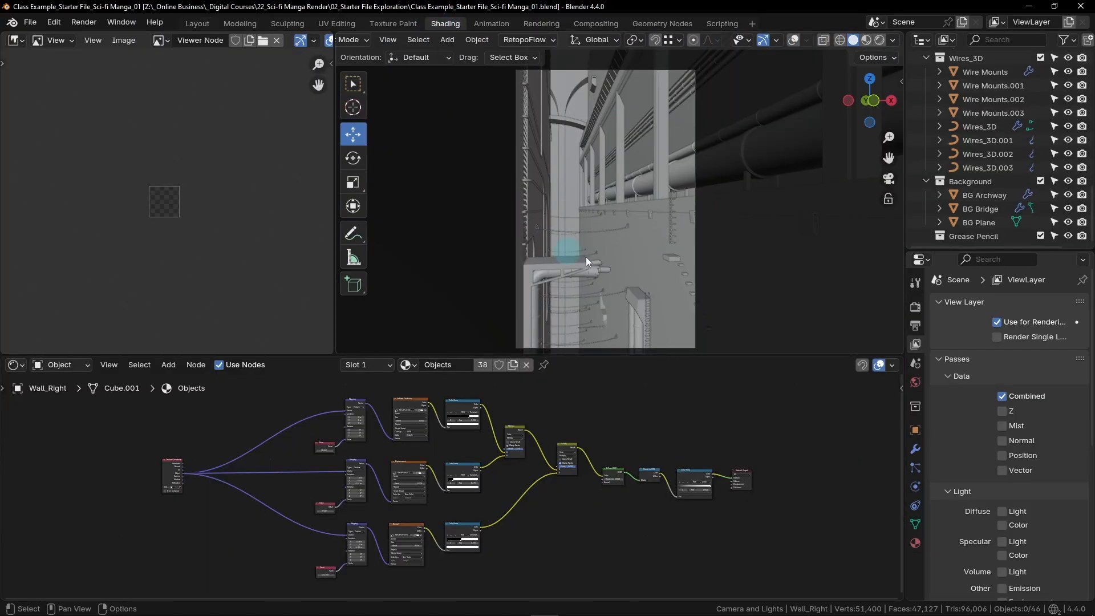
left_click(880, 42)
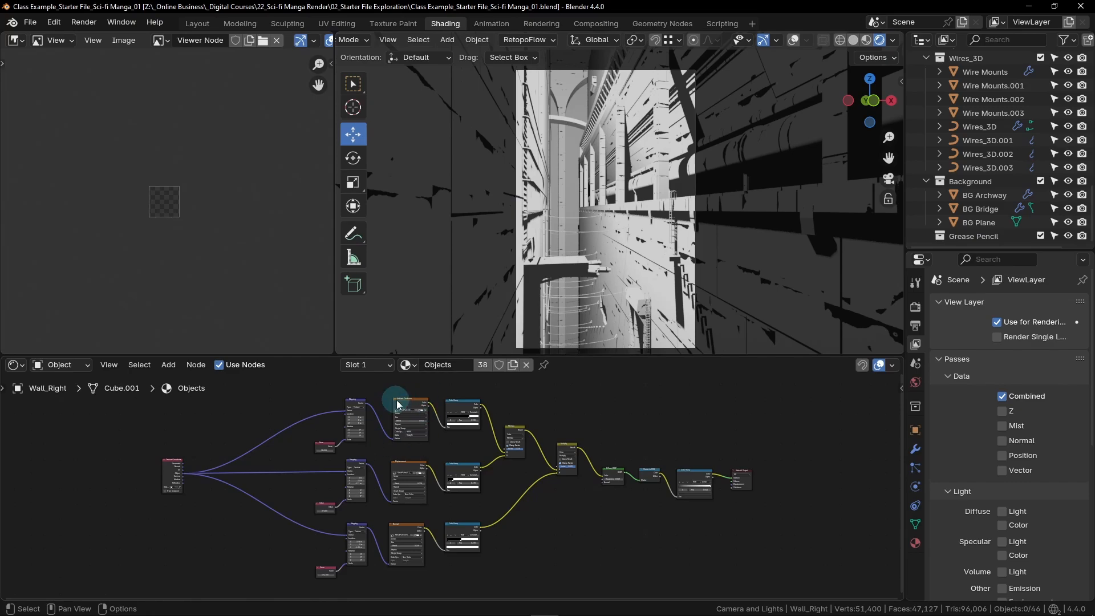
- Add a Noise Texture node above the Ambient Occlusion image node in the Objects material
scroll(425, 412, "up", 4)
middle_click_drag(434, 417, 435, 526)
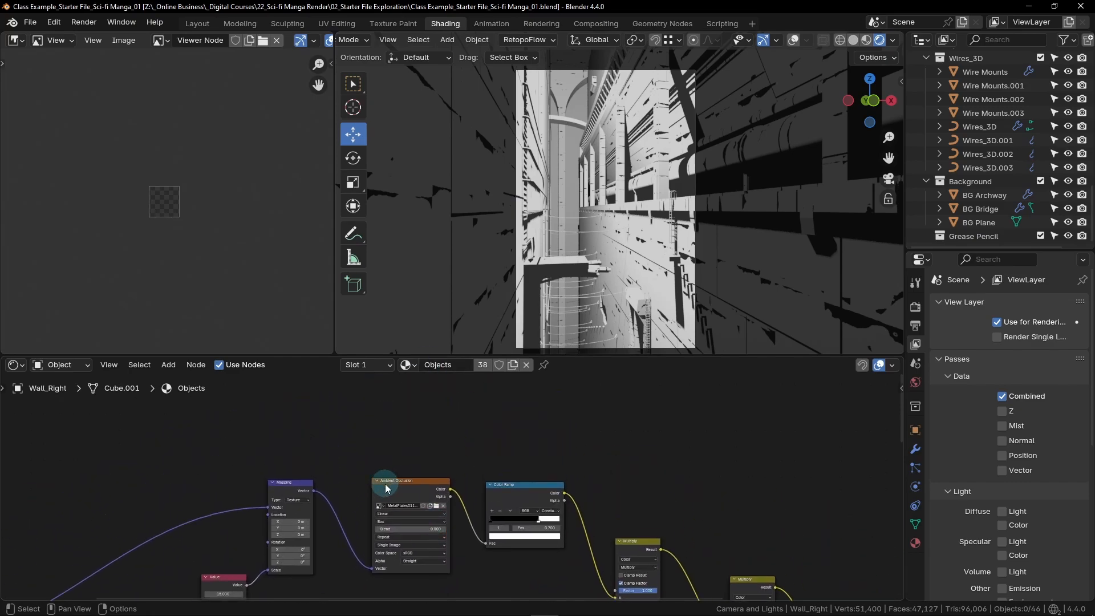
scroll(394, 482, "up", 2)
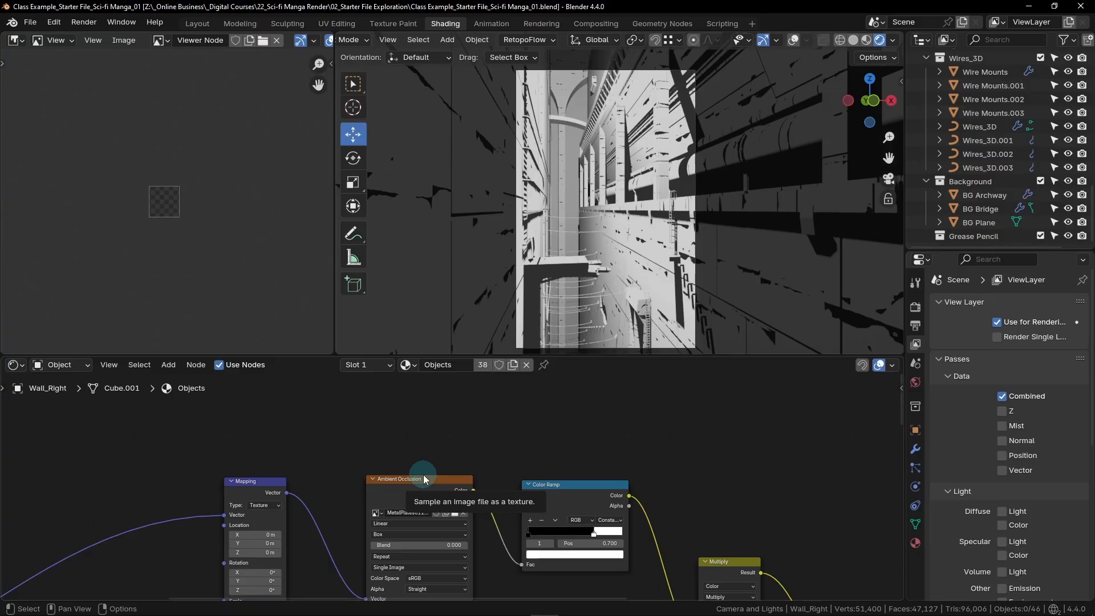
key("shift+a")
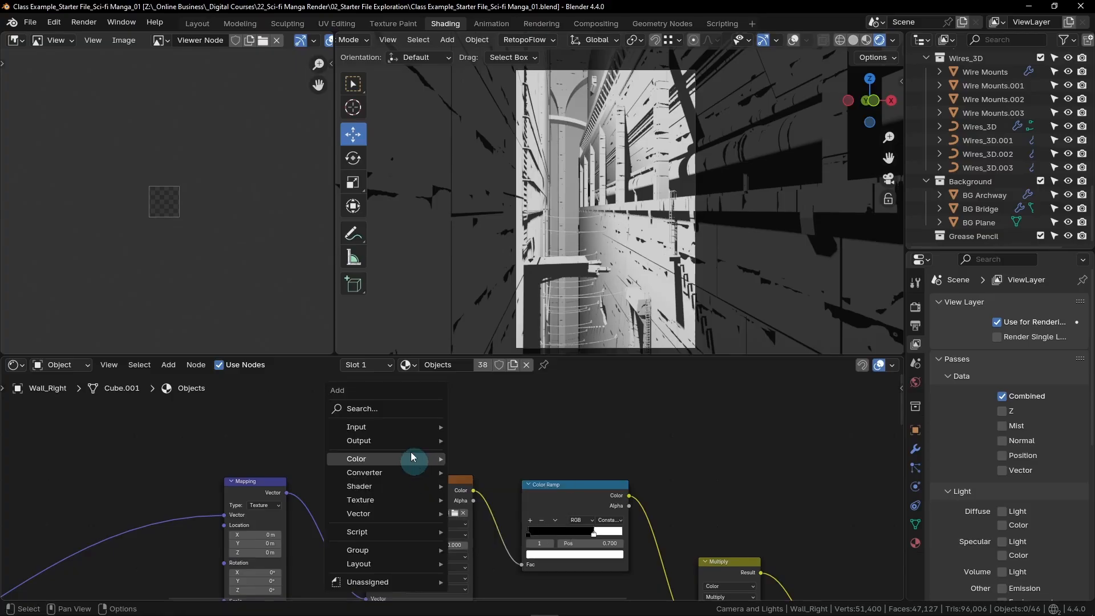
left_click(390, 412)
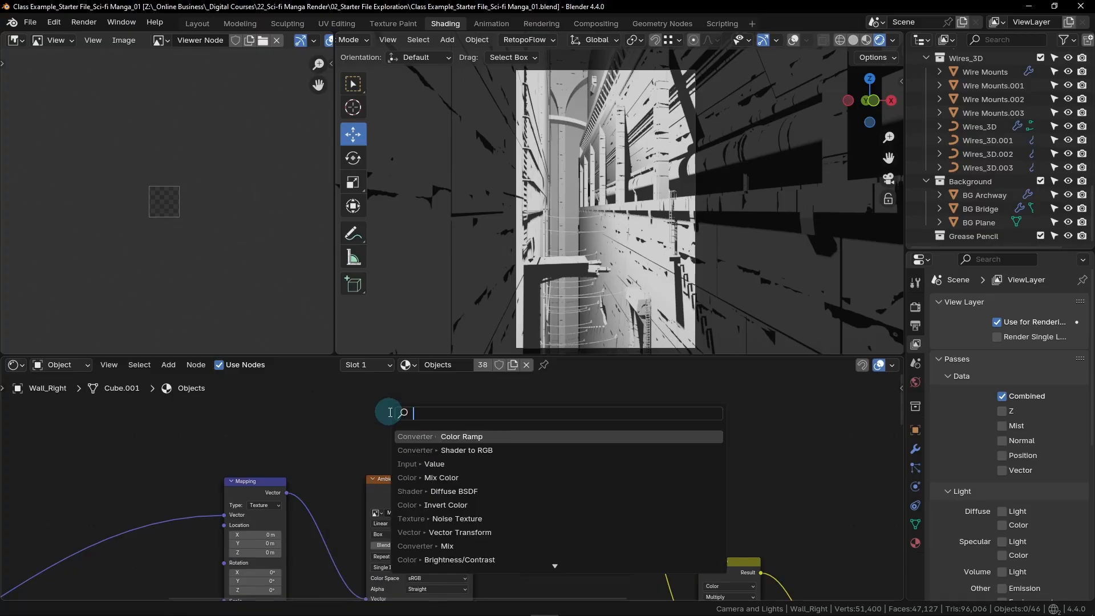
type("noi")
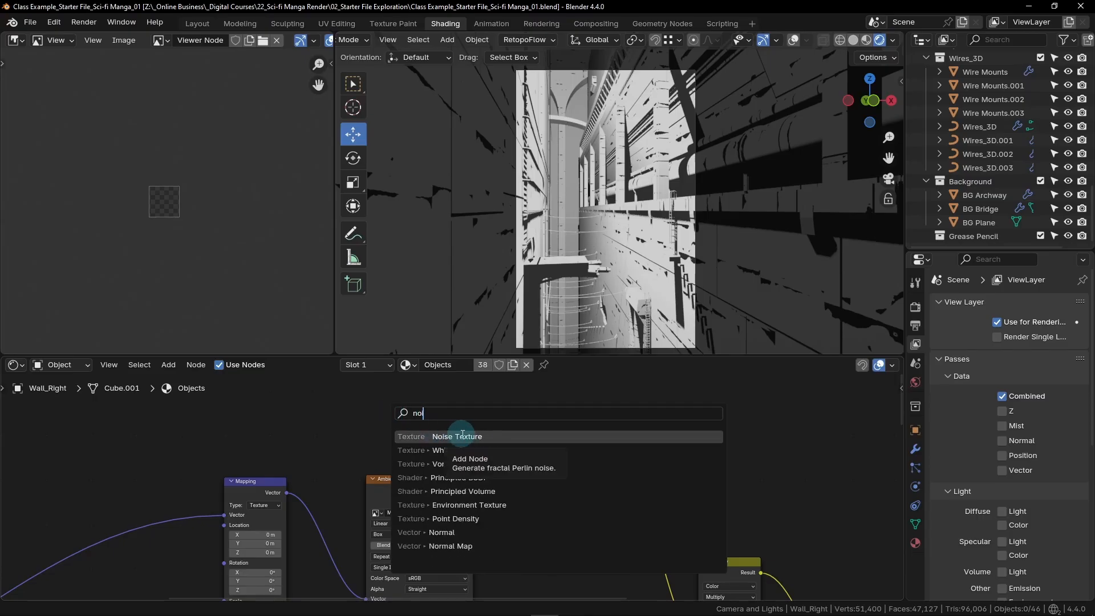
left_click(462, 436)
left_click(290, 436)
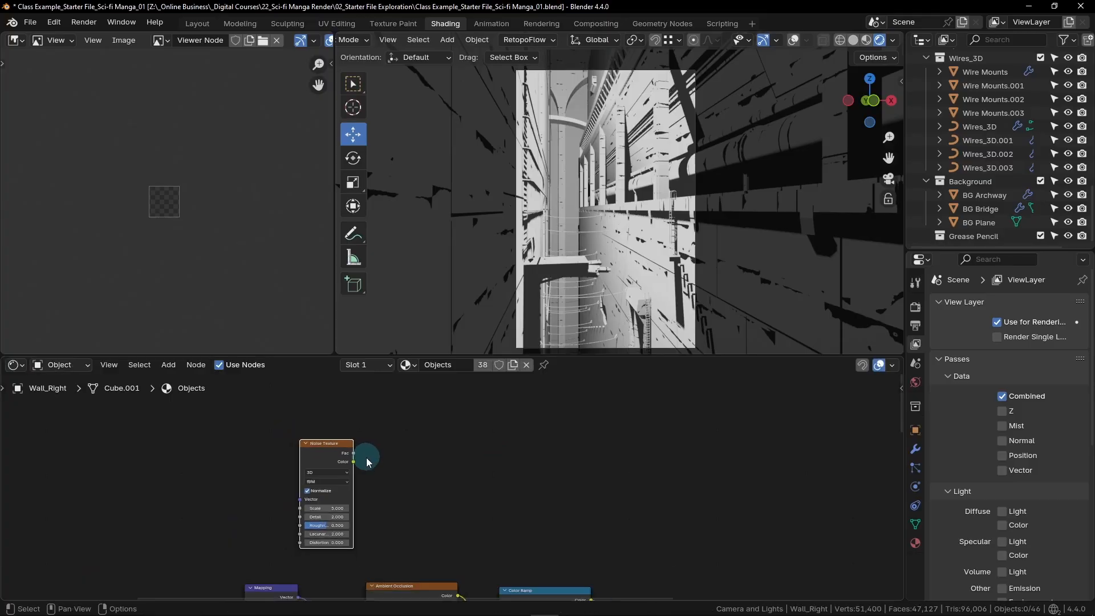
- Add a Color Ramp node beside the new Noise Texture node
scroll(425, 440, "down", 2)
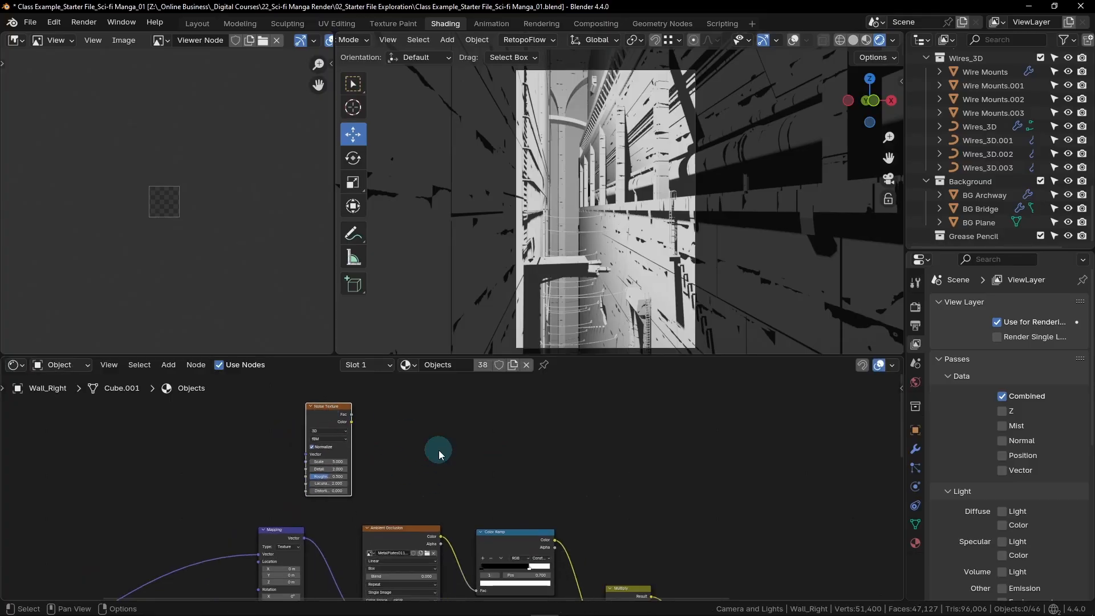
key("shift+a")
left_click(382, 427)
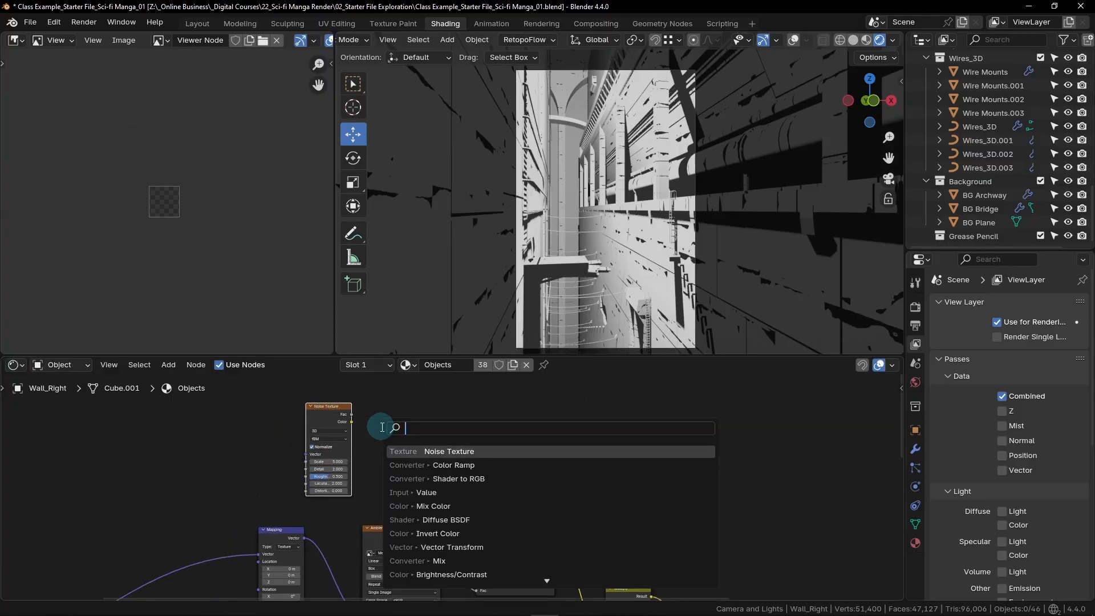
type("color")
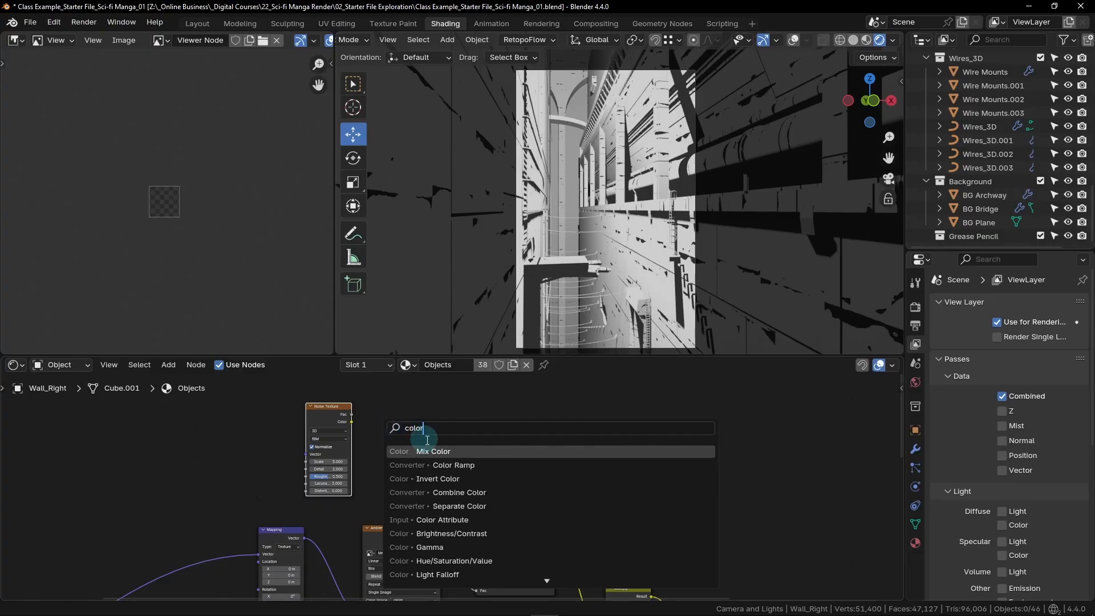
left_click(461, 465)
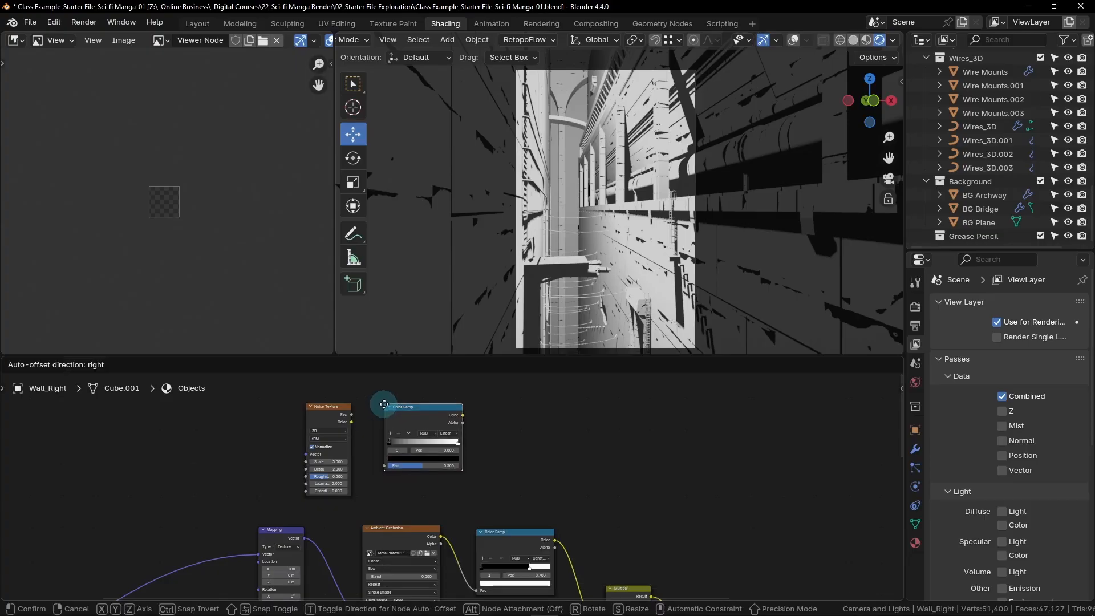
left_click(383, 404)
- Add a Mix Color node after the new Color Ramp node
key("shift")
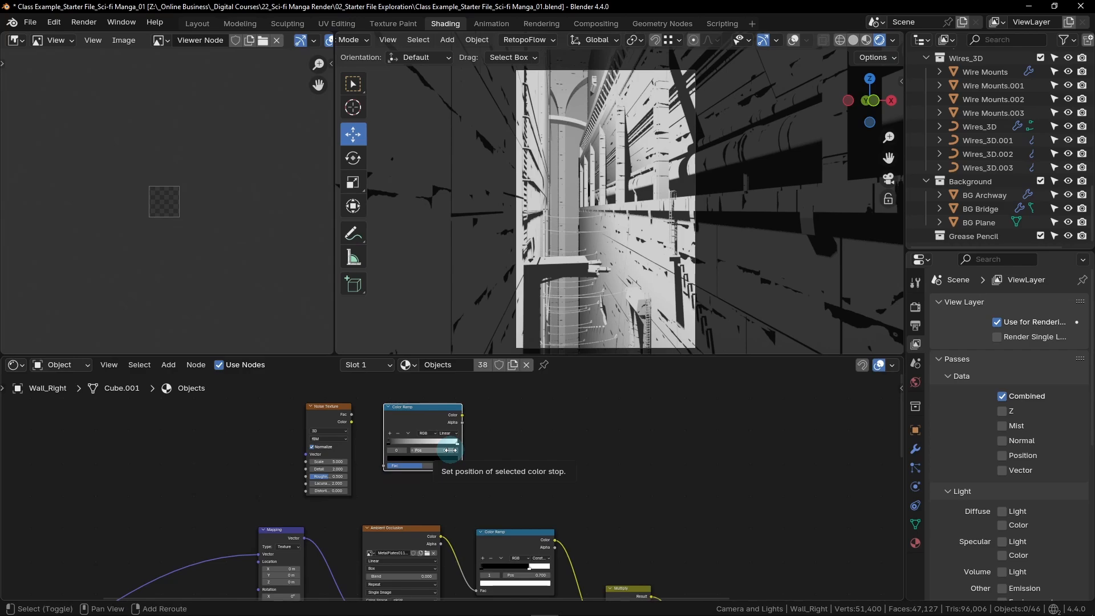
key("shift+a")
left_click(399, 431)
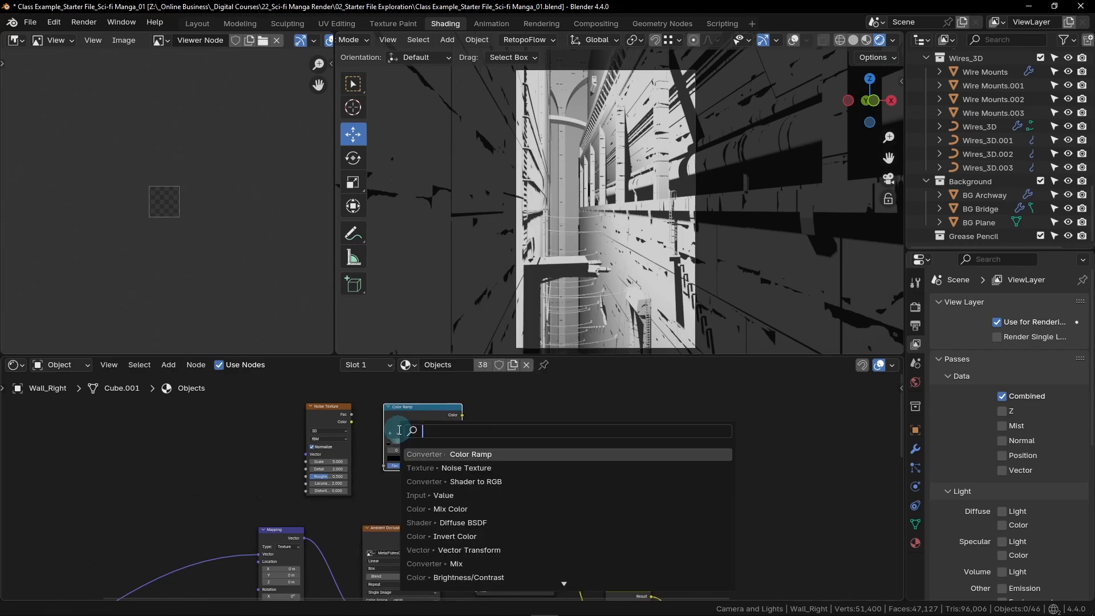
type("mix c")
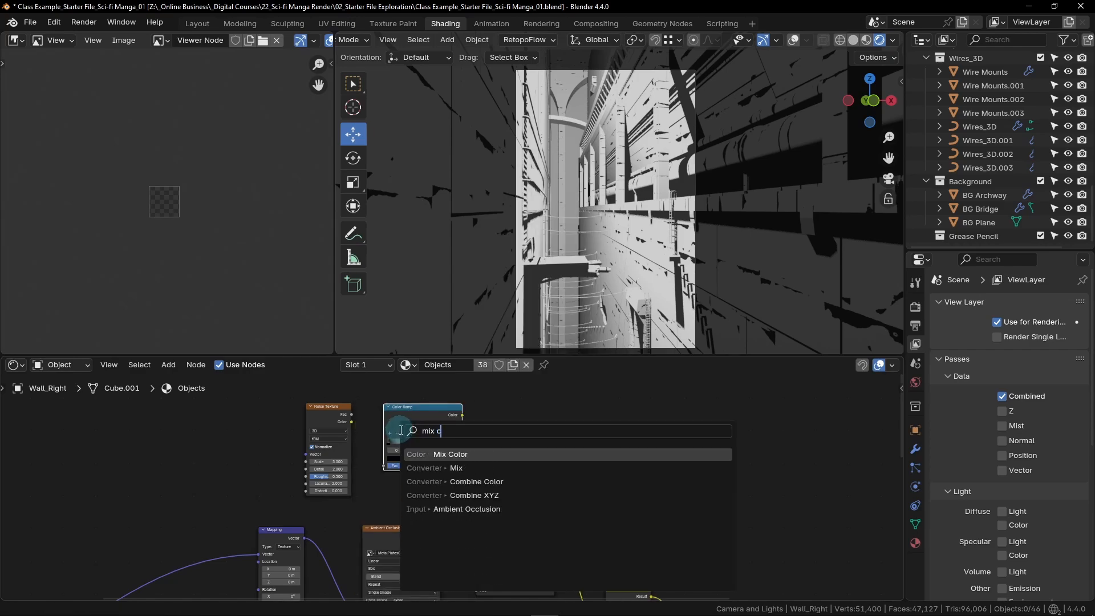
left_click(467, 453)
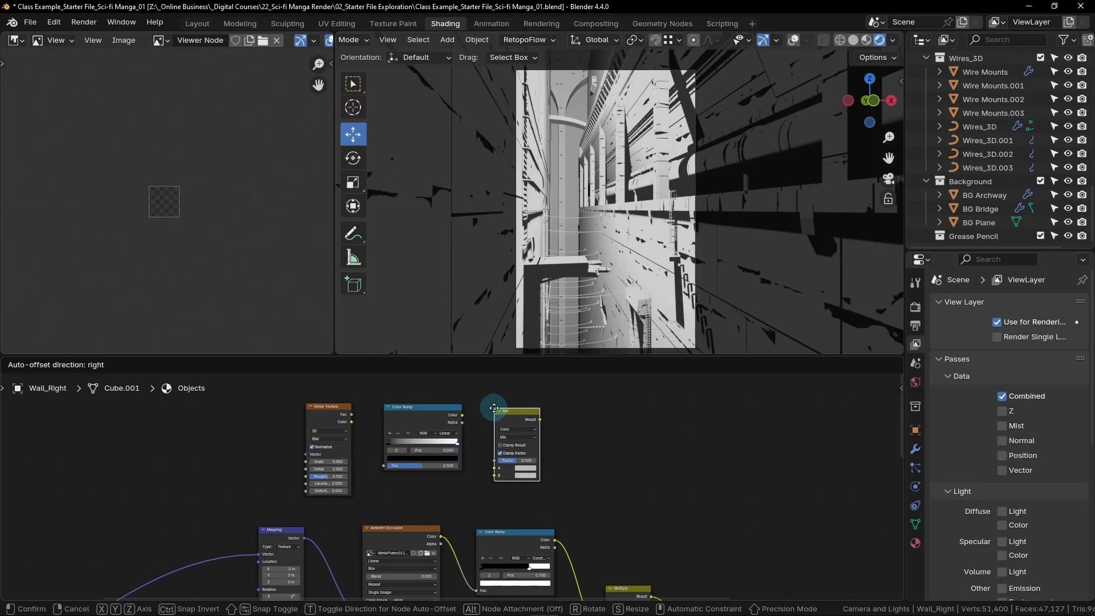
left_click(495, 408)
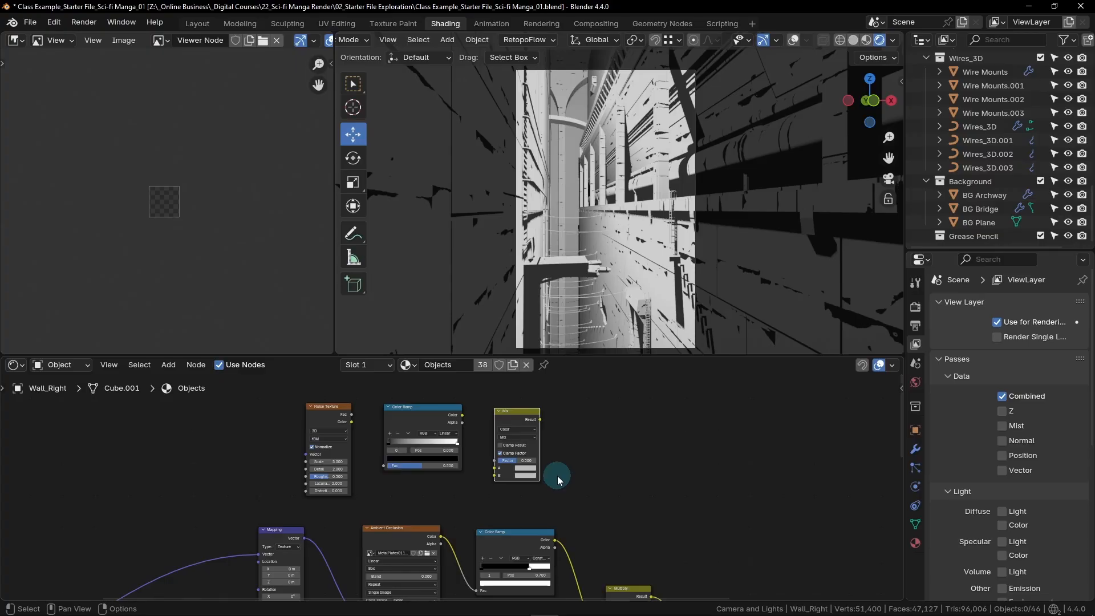
- Examine the repeating sunglasses-shaped dark pattern on the right wall in the rendered viewport
scroll(640, 231, "up", 2)
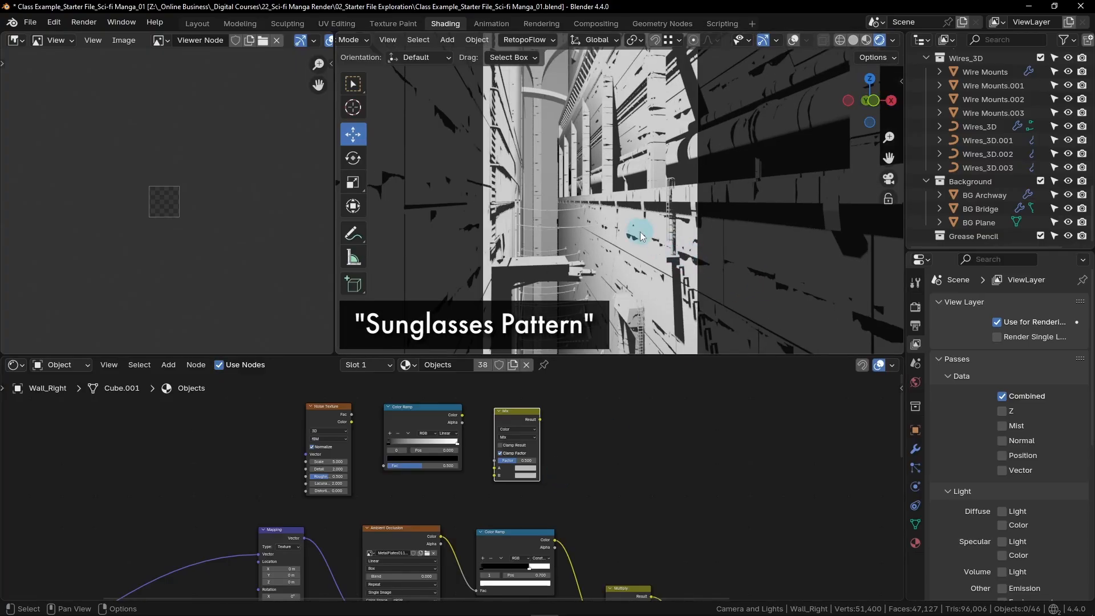
scroll(639, 232, "up", 4)
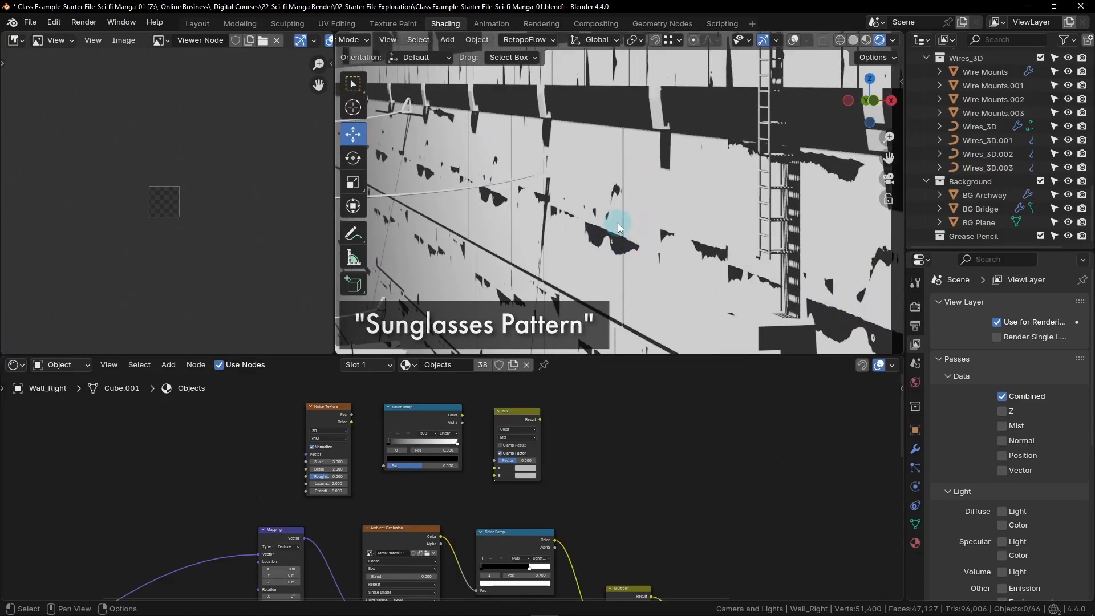
scroll(612, 235, "up", 1)
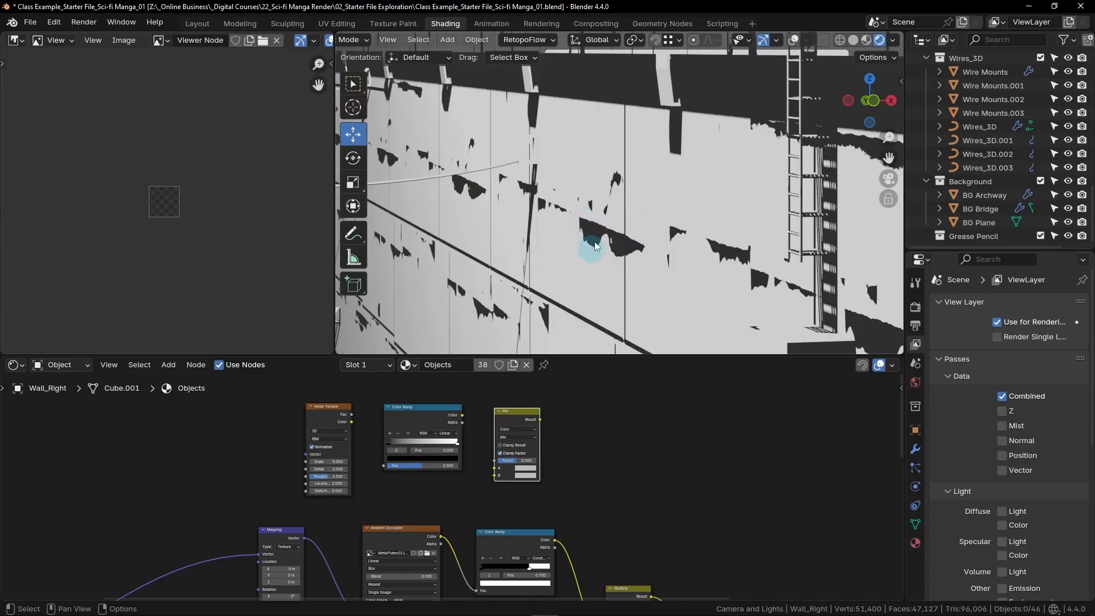
scroll(587, 232, "down", 3)
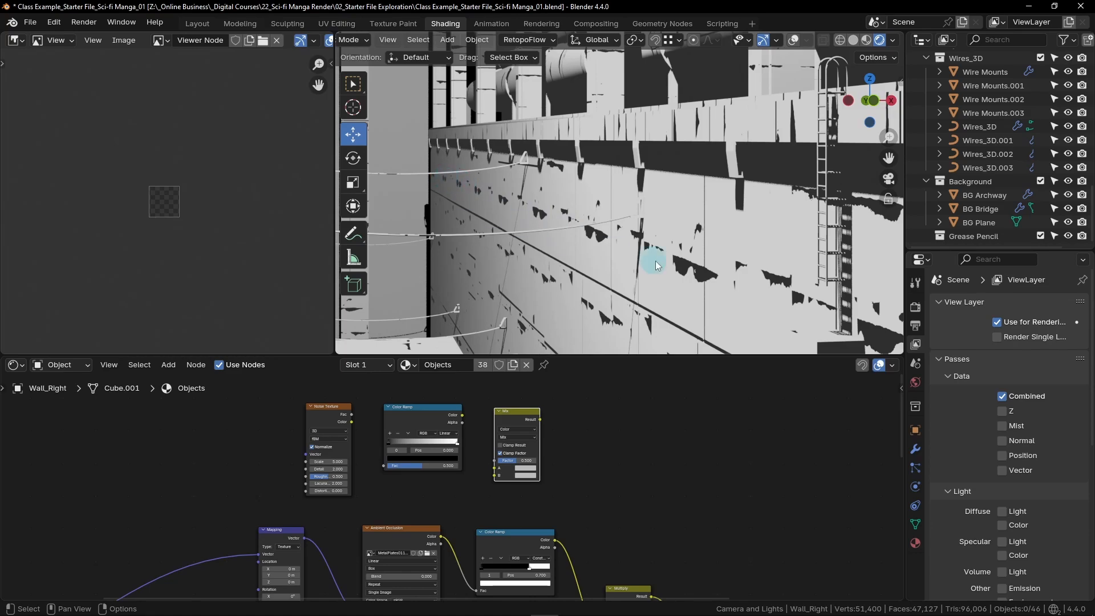
scroll(648, 255, "down", 4)
middle_click_drag(742, 268, 660, 215, "shift")
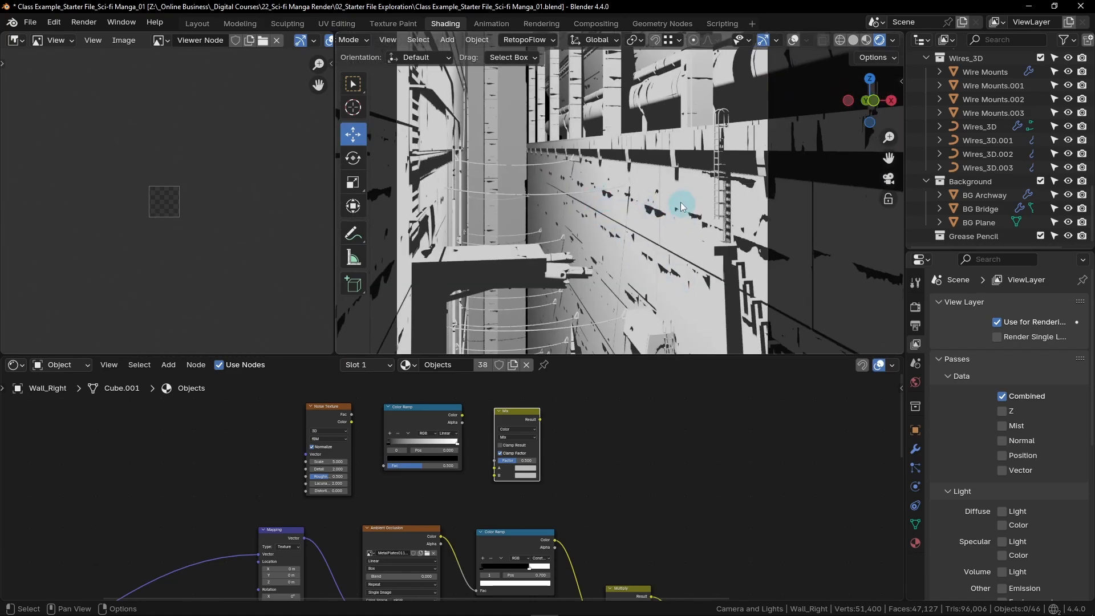
scroll(750, 244, "up", 3)
middle_click_drag(592, 191, 665, 251, "shift")
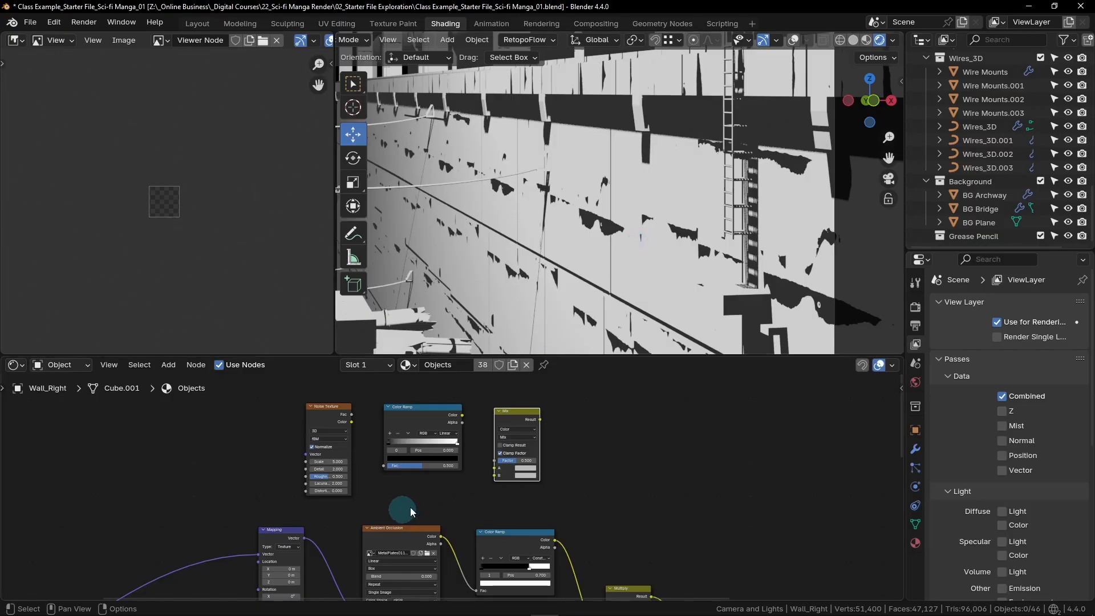
- Move both Multiply nodes and all nodes downstream of them further right to make room in the node tree
scroll(557, 481, "down", 5)
scroll(594, 445, "down", 2)
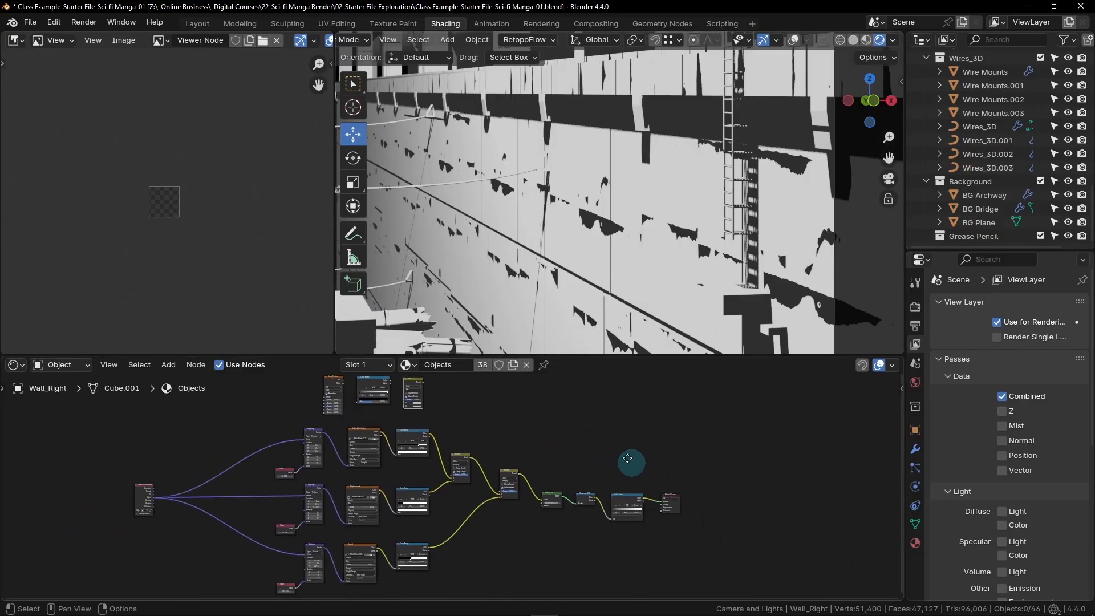
left_click_drag(683, 401, 412, 523)
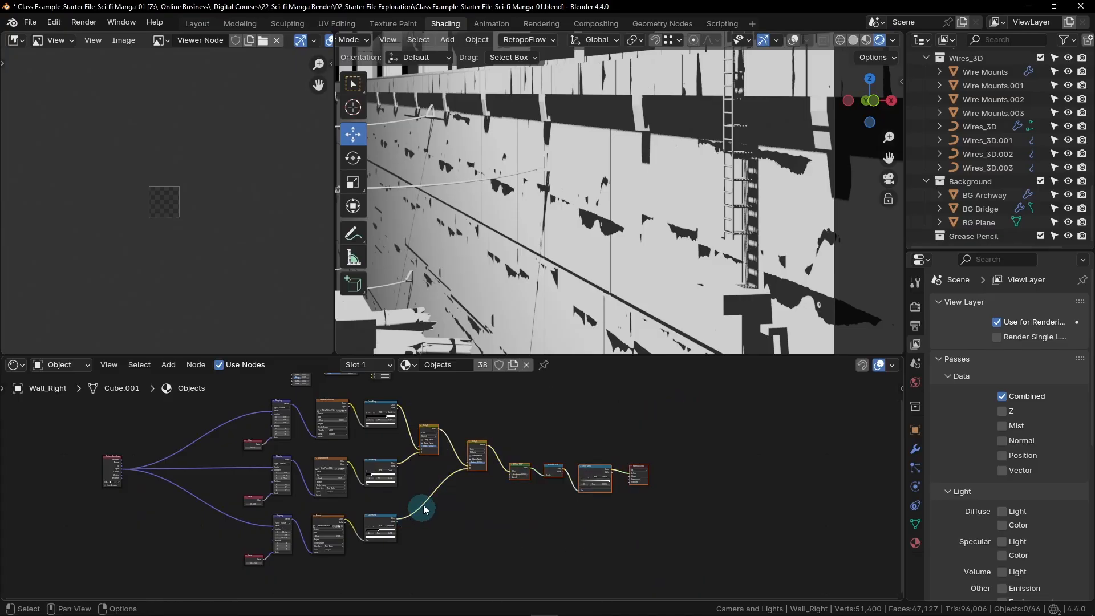
left_click_drag(592, 471, 772, 473)
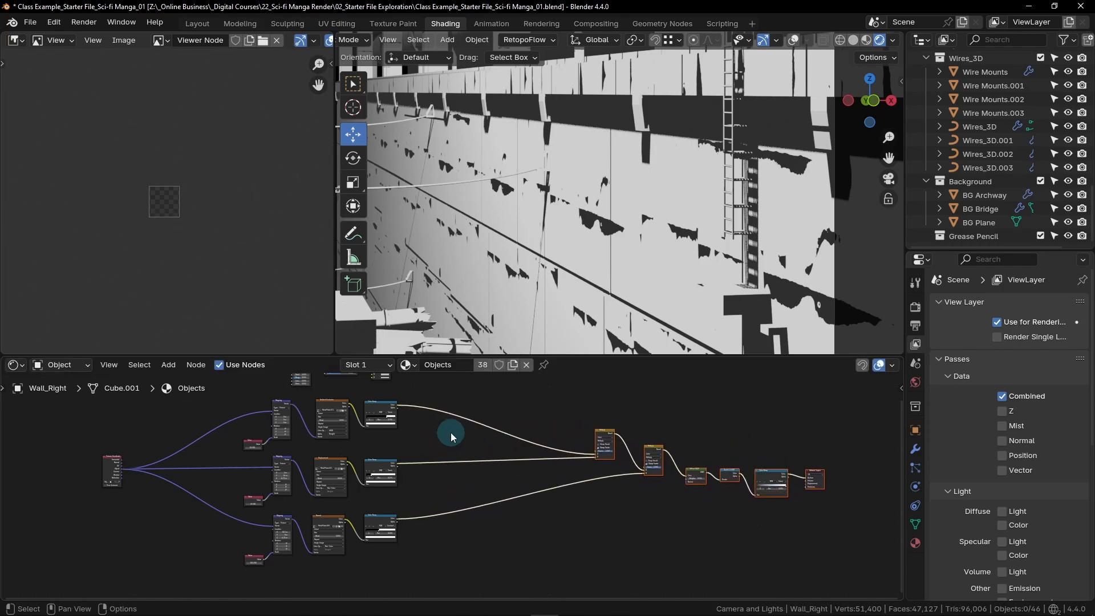
- Place the new Mix node in the gap between the Color Ramp nodes and the first Multiply node
middle_click_drag(451, 432, 539, 492)
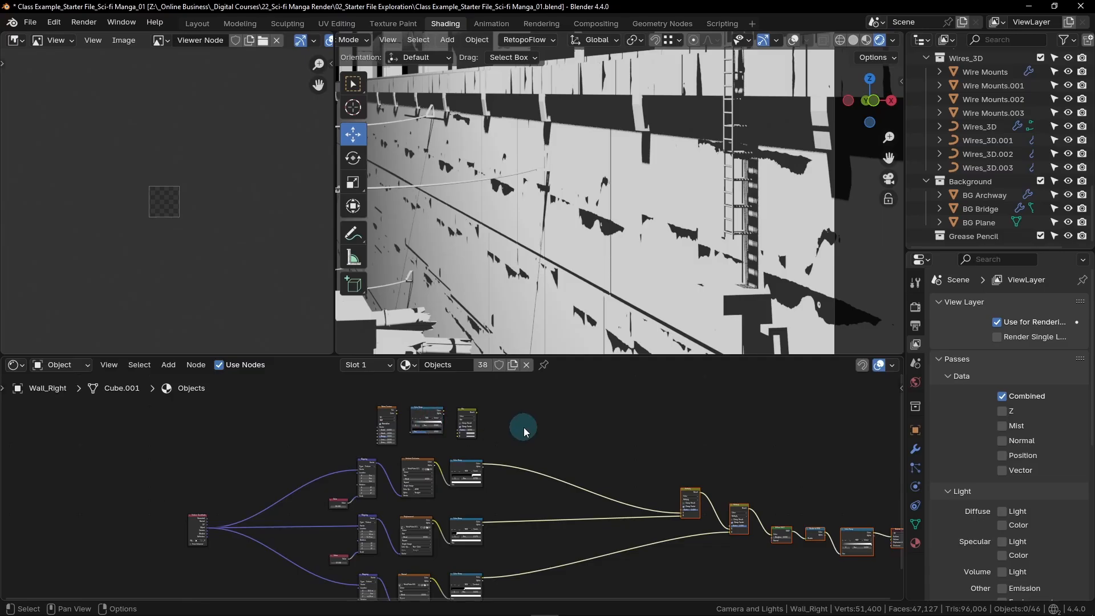
scroll(467, 422, "up", 2)
left_click_drag(467, 403, 605, 450)
left_click_drag(462, 443, 460, 397)
left_click(427, 398)
left_click(551, 405)
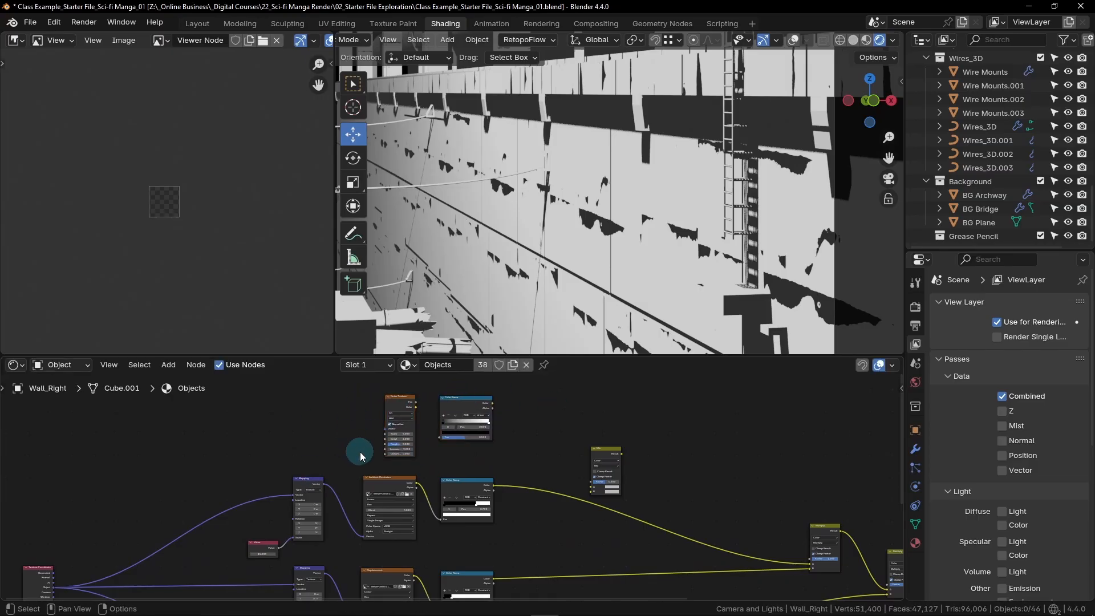
- Wire the top Mapping node's Vector through the Noise Texture's Fac output and the new Color Ramp into the Mix node's Factor
scroll(344, 457, "up", 2)
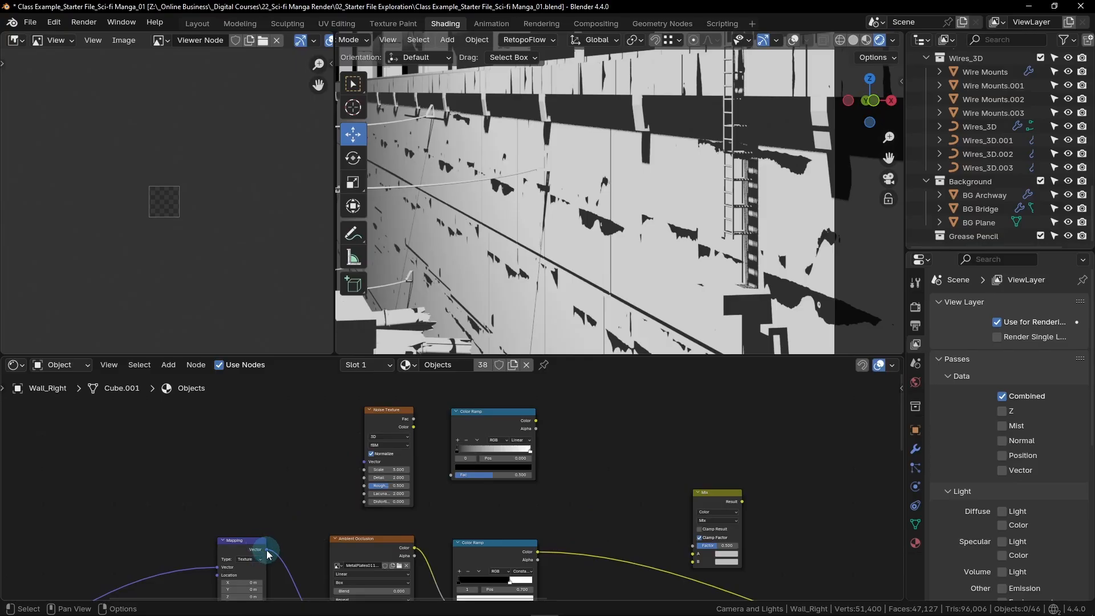
left_click_drag(267, 550, 364, 461)
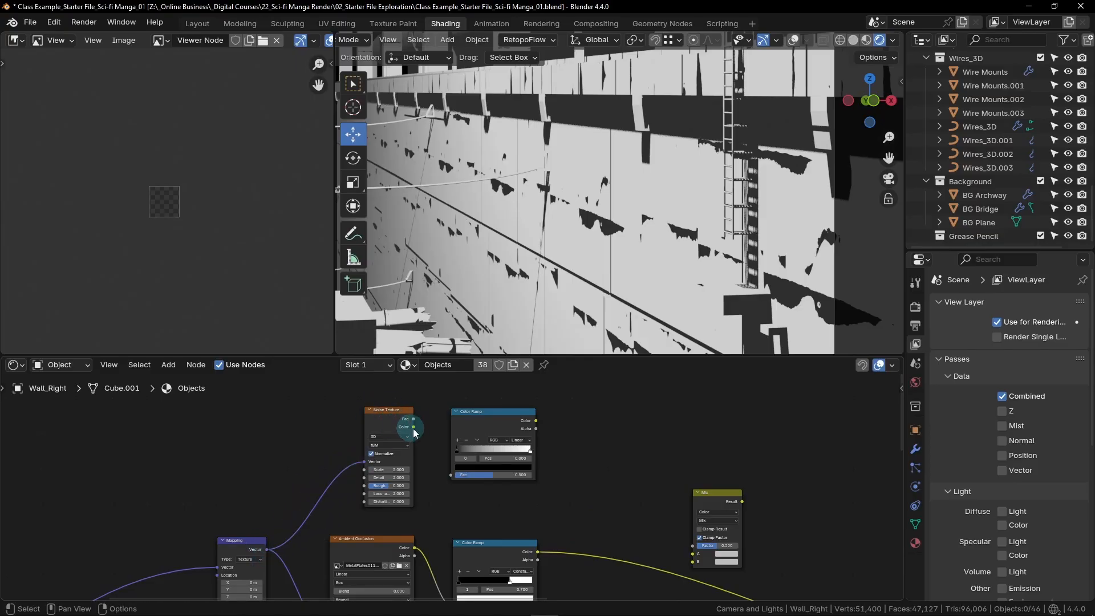
left_click_drag(413, 419, 451, 474)
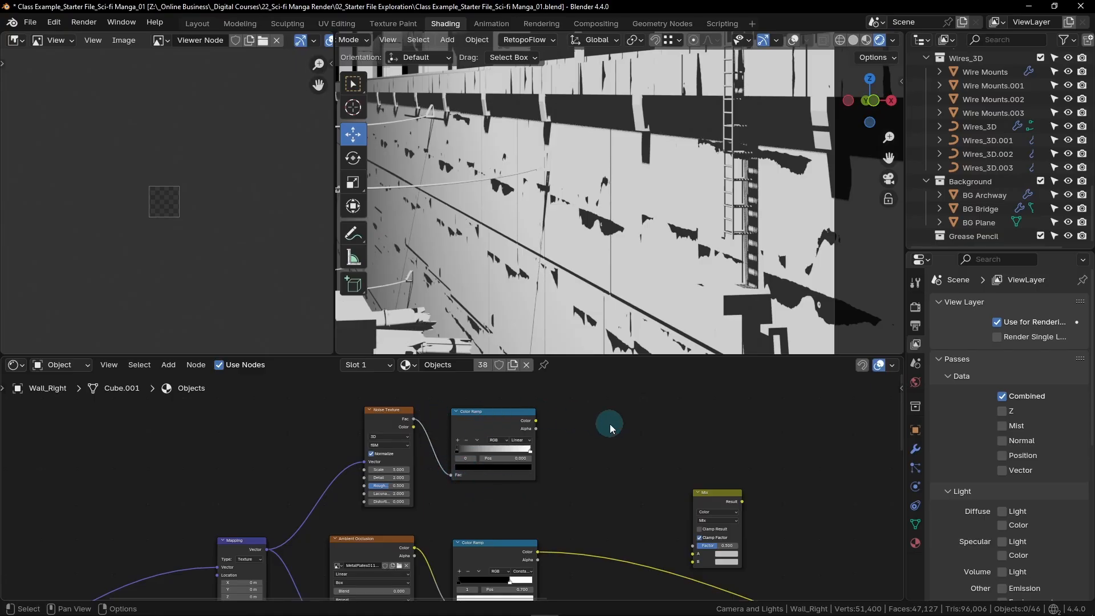
middle_click_drag(645, 474, 459, 476)
left_click_drag(355, 409, 529, 551)
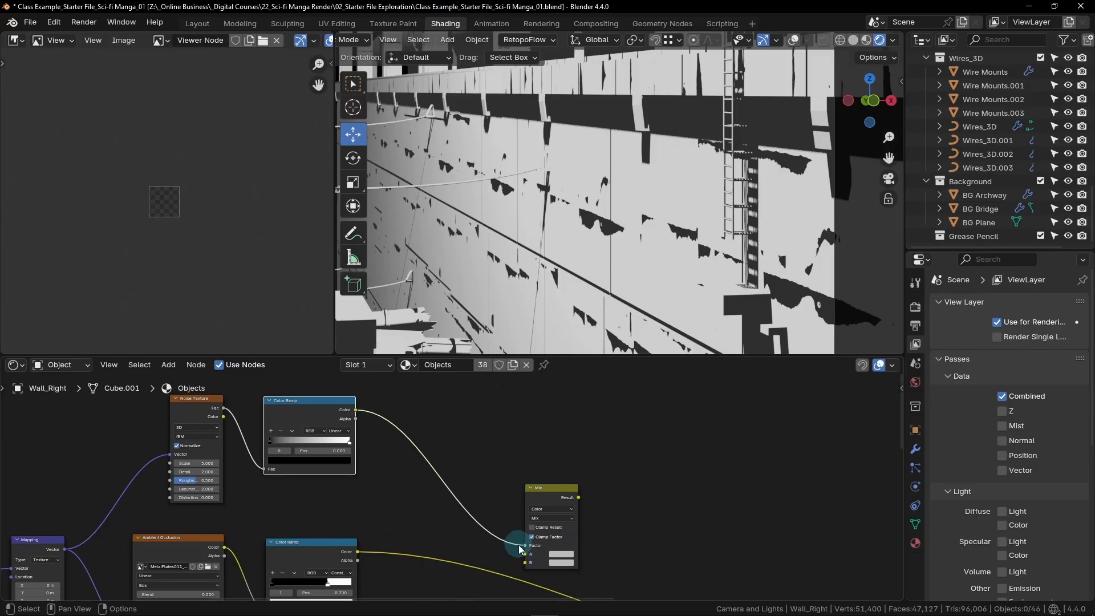
- Route the Ambient Occlusion branch's Color Ramp color into the Mix node's A input and the Mix Result into the first Multiply node's A input
middle_click_drag(500, 557, 465, 477)
scroll(465, 478, "down", 1)
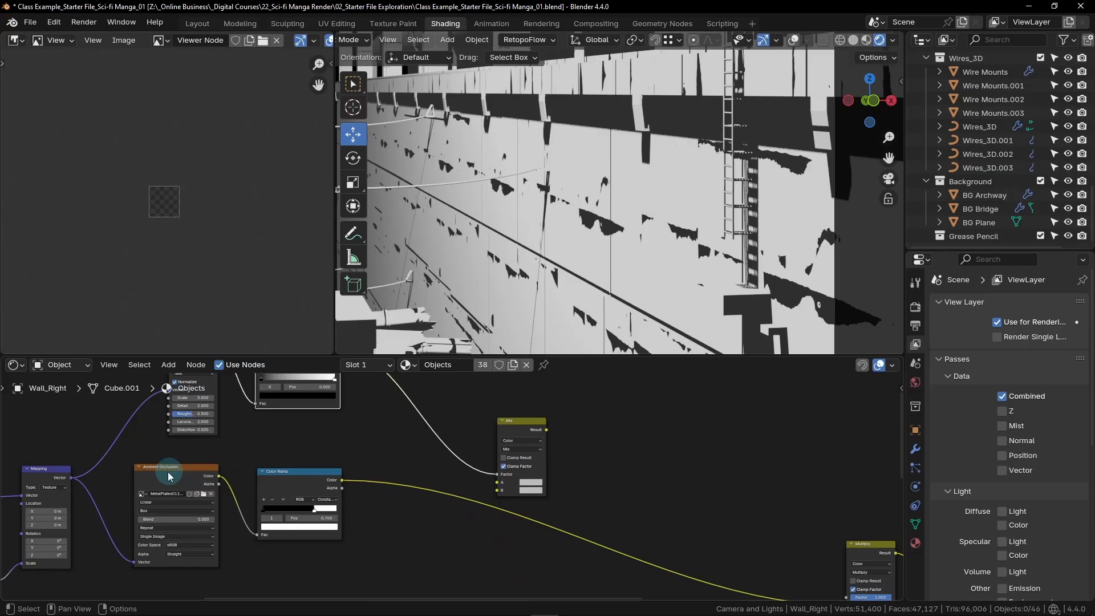
middle_click_drag(382, 510, 306, 508)
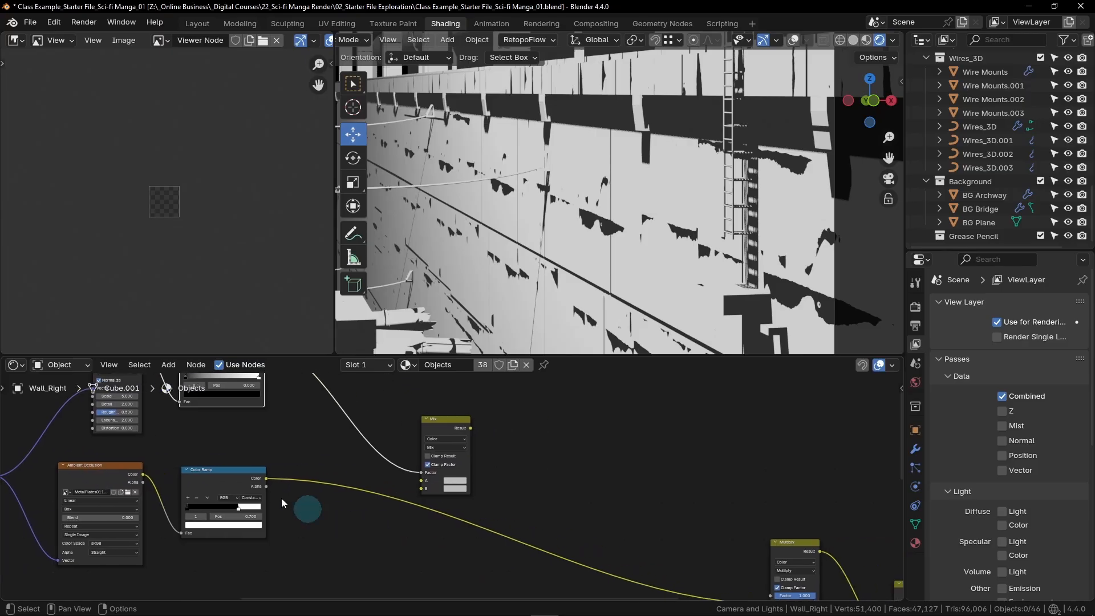
left_click_drag(266, 478, 434, 483)
middle_click_drag(619, 504, 456, 486)
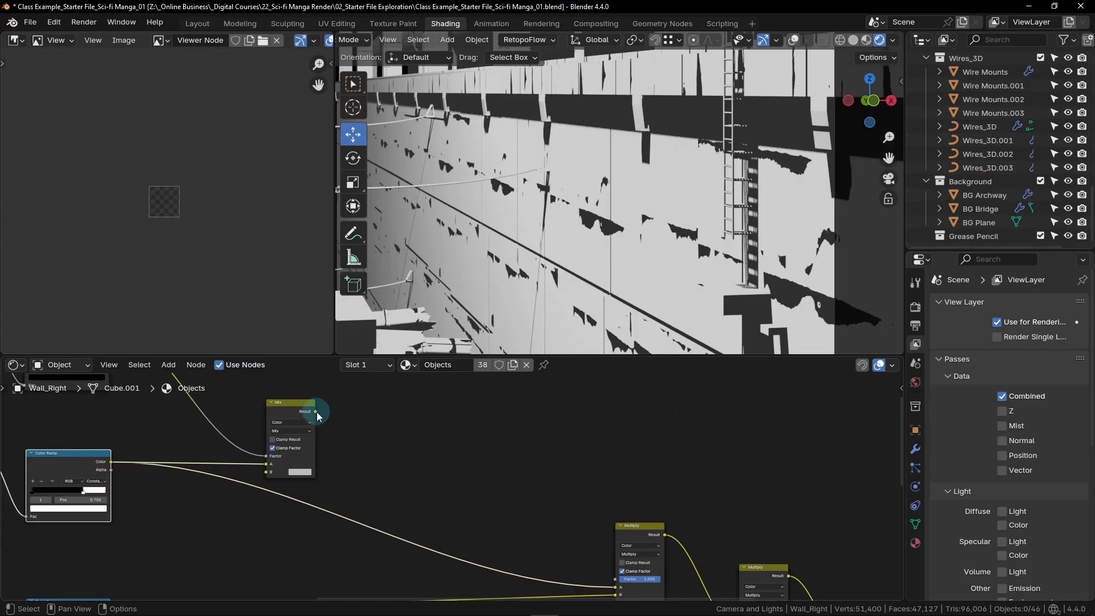
left_click_drag(318, 414, 614, 559)
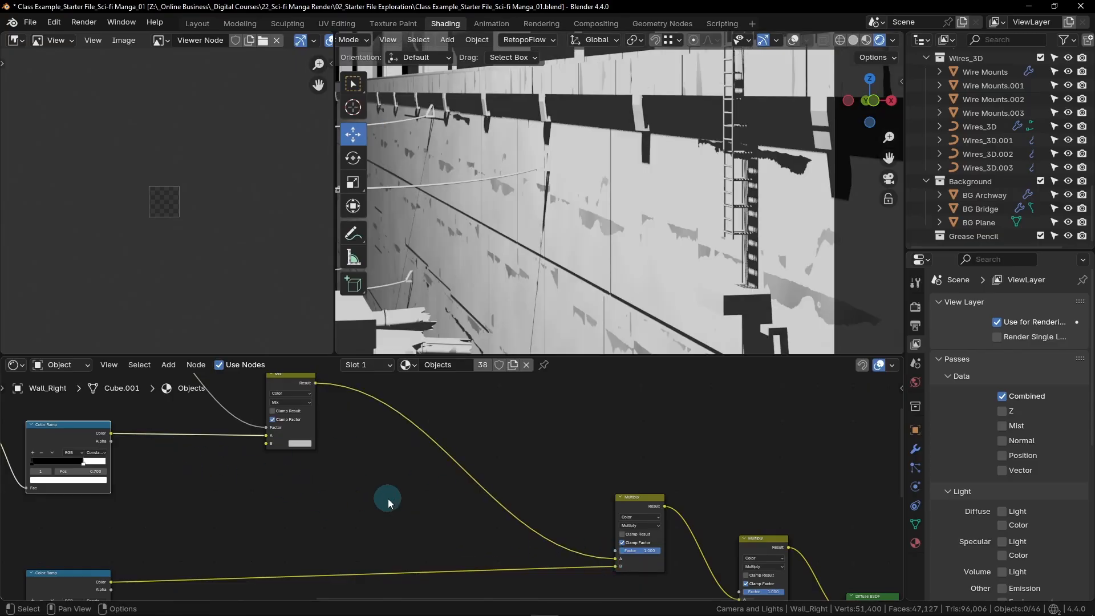
- Set the interpolation of the Noise Texture's Color Ramp to Constant
scroll(387, 499, "down", 5)
scroll(423, 508, "up", 5)
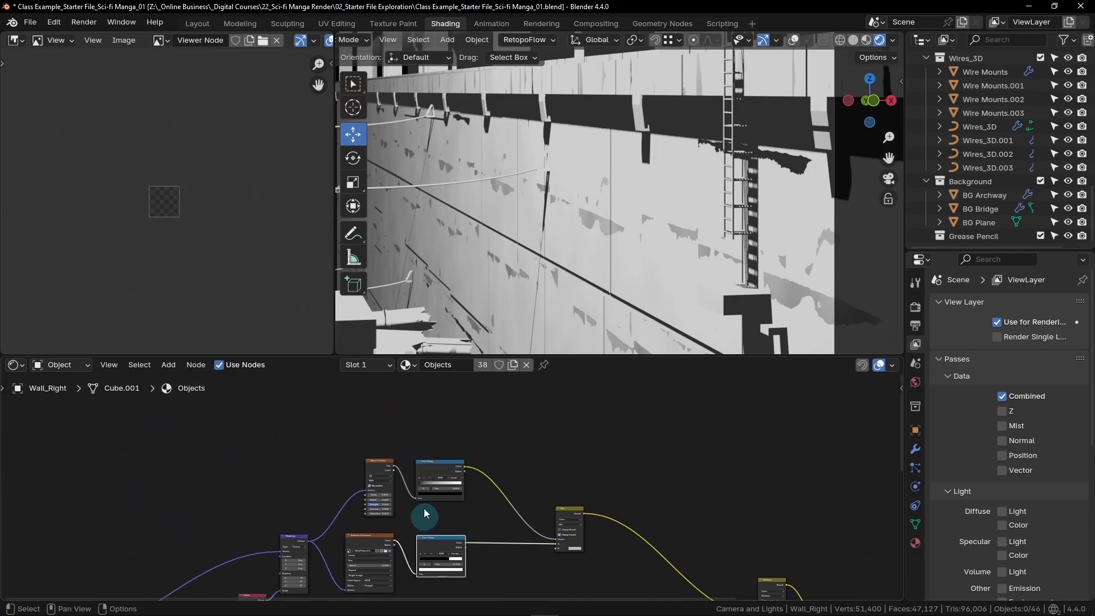
scroll(427, 490, "up", 2)
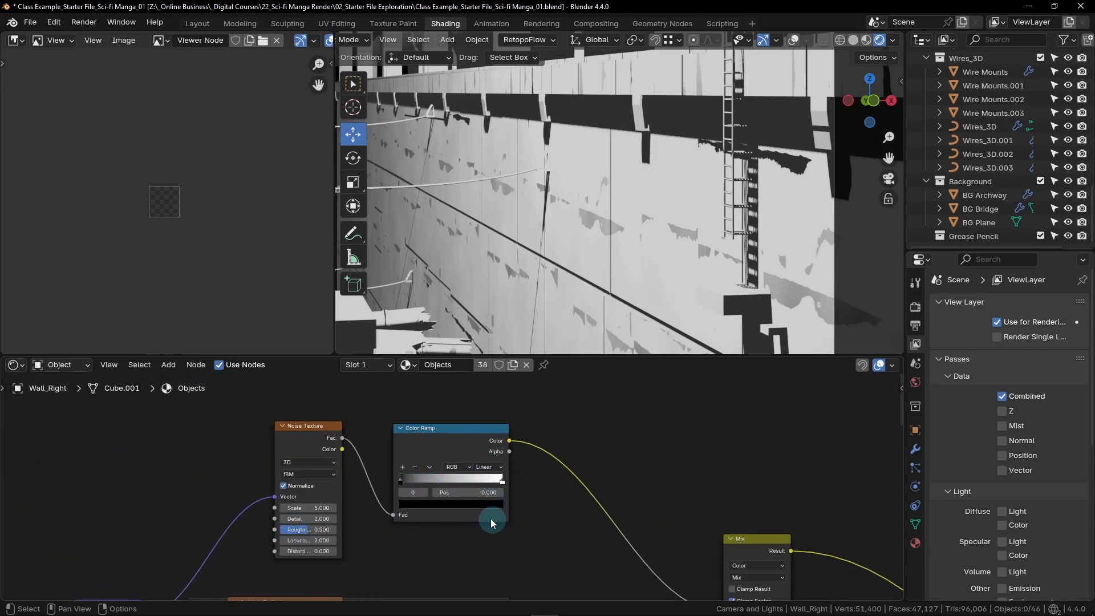
scroll(427, 440, "up", 3)
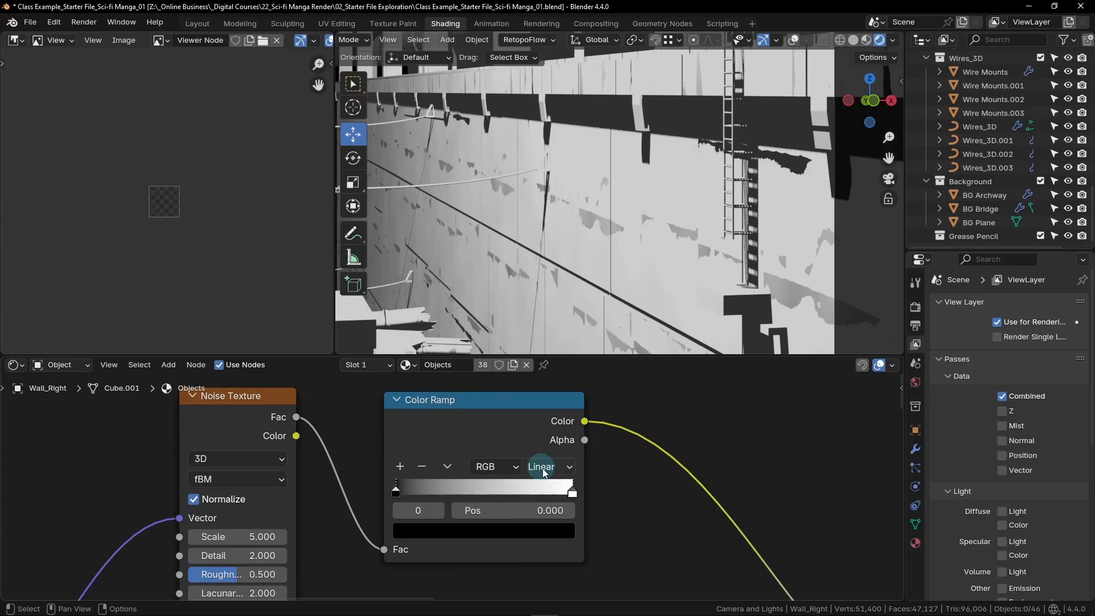
left_click(568, 467)
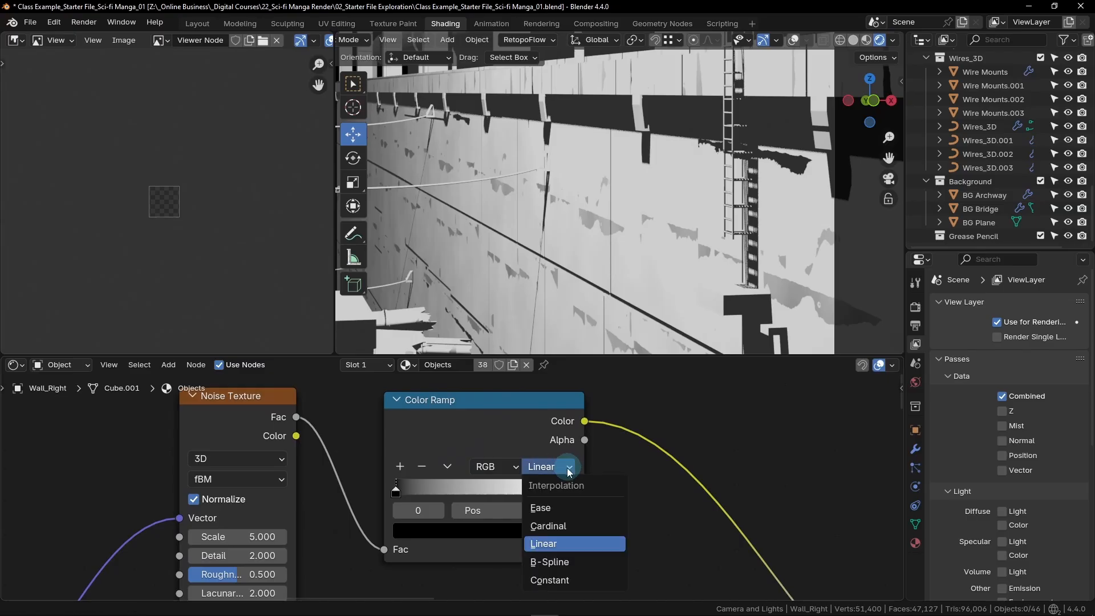
left_click(583, 580)
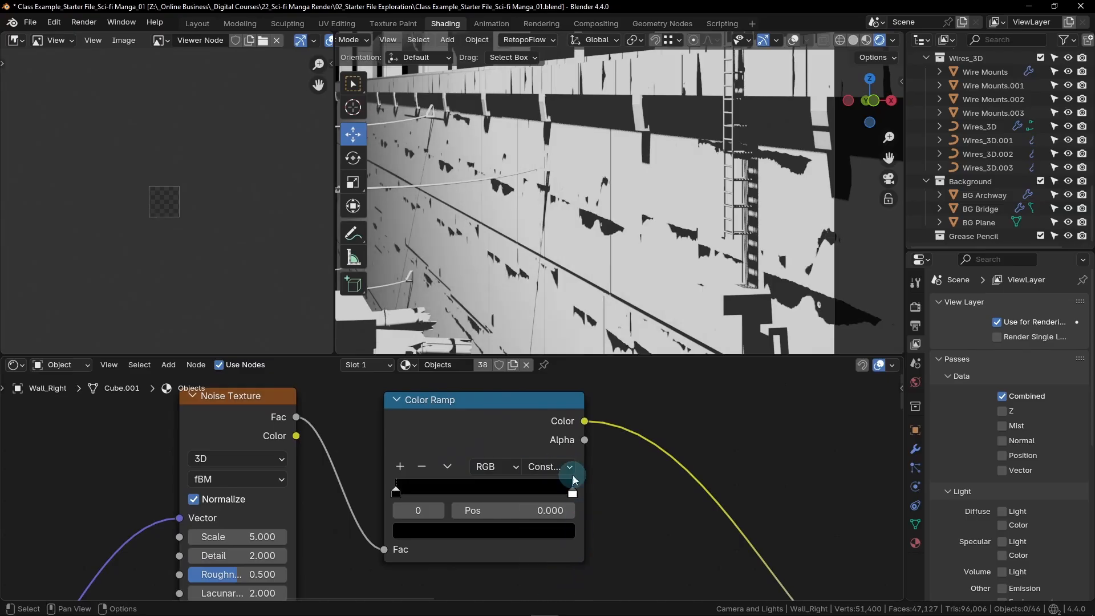
- Move the white stop of the Noise Texture's Color Ramp to position 0.85
left_click(573, 492)
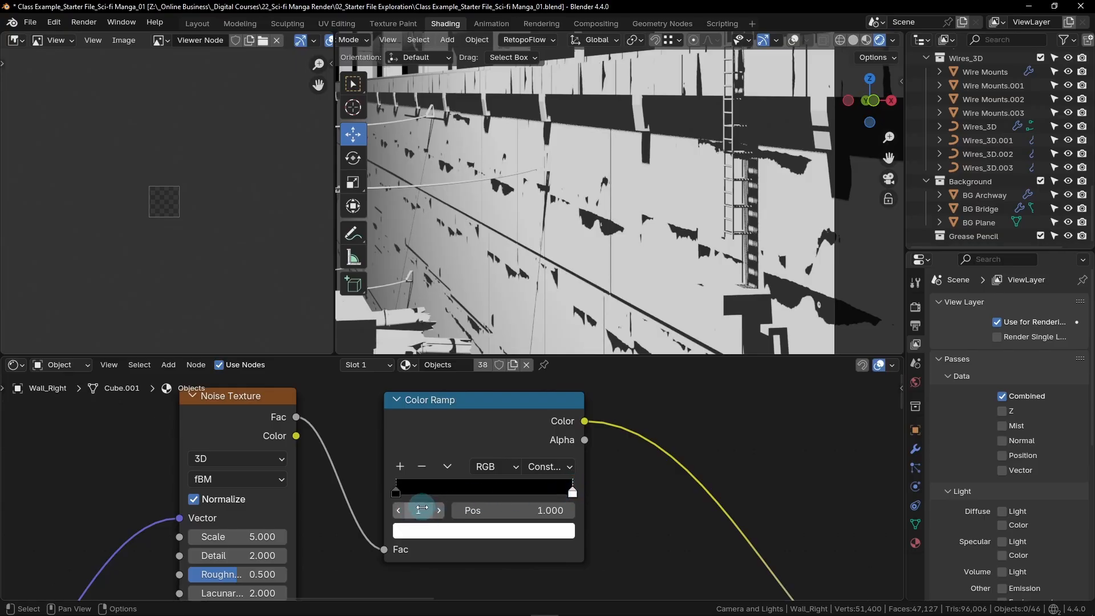
left_click(542, 510)
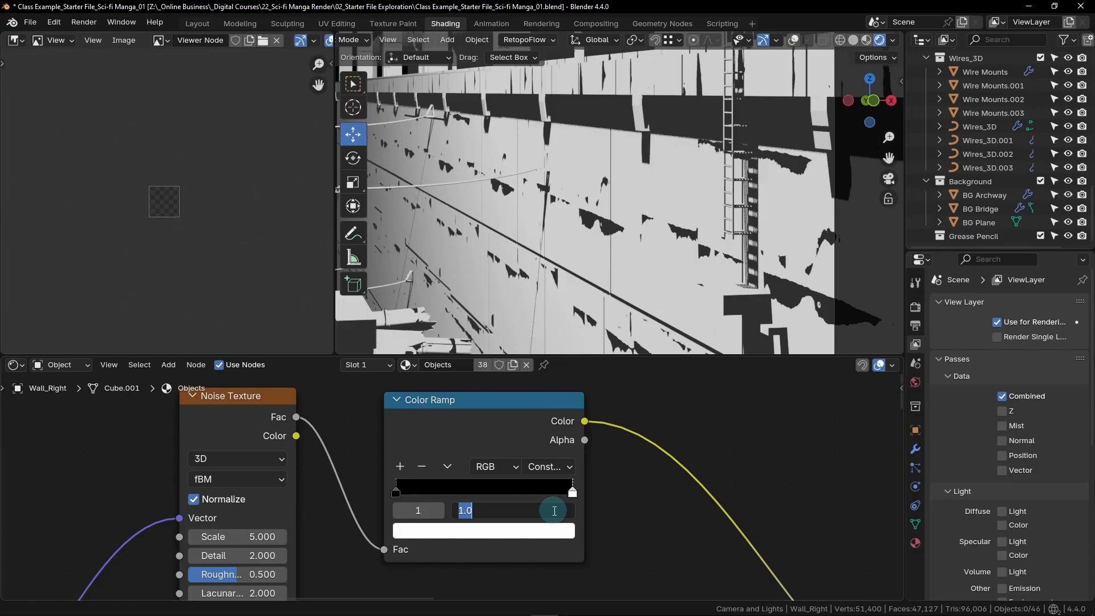
type(".85")
key("Return")
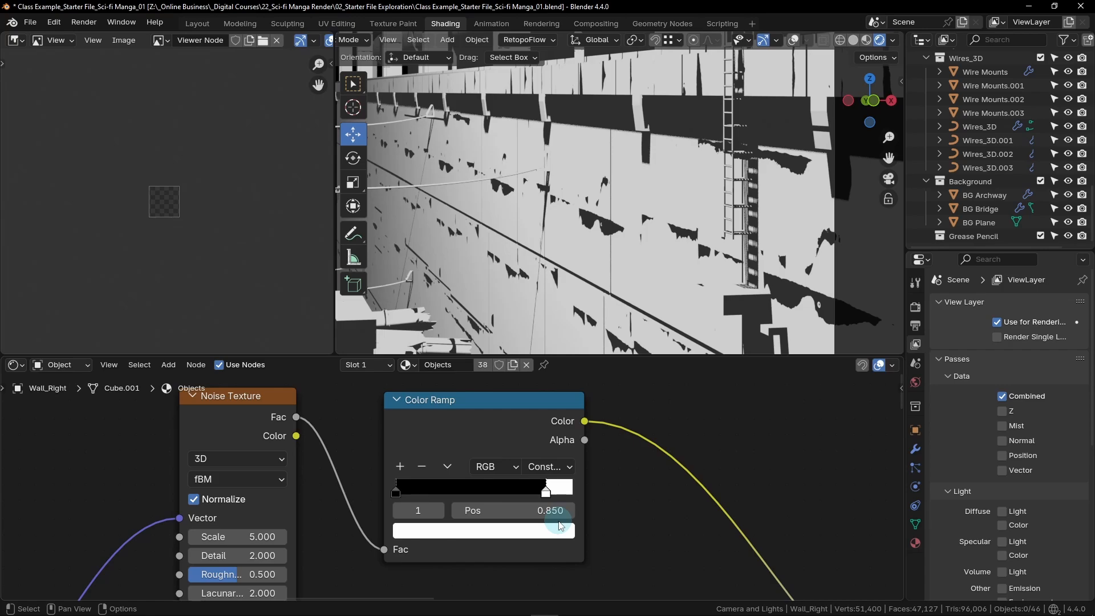
- Change the Noise Texture's type from fBM to Multifractal
scroll(316, 464, "down", 2)
middle_click_drag(288, 513, 421, 511)
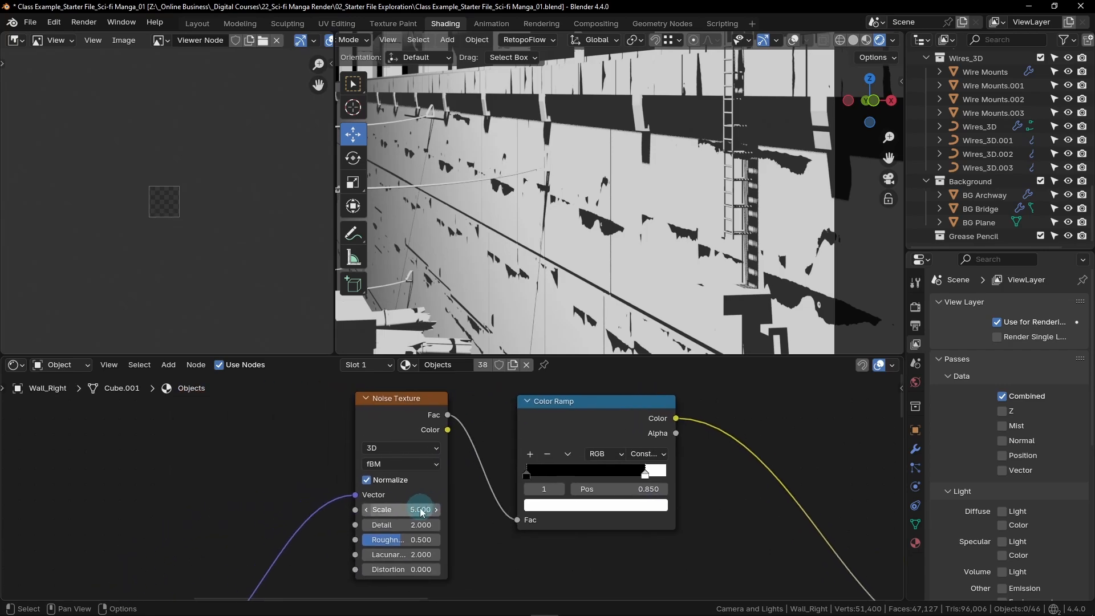
scroll(421, 512, "up", 1)
middle_click_drag(492, 526, 516, 521)
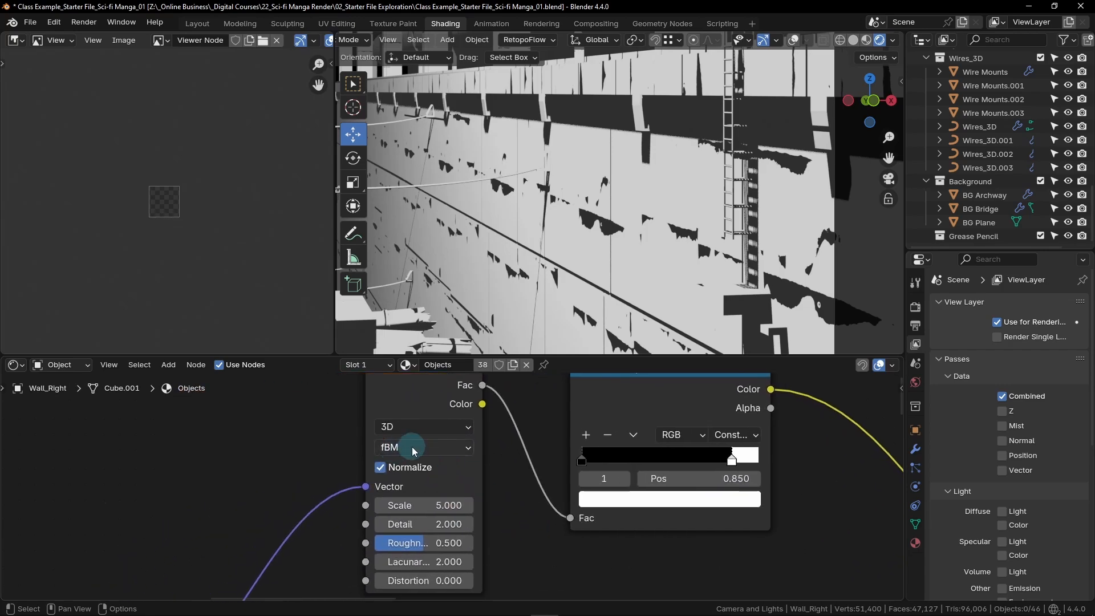
left_click(463, 447)
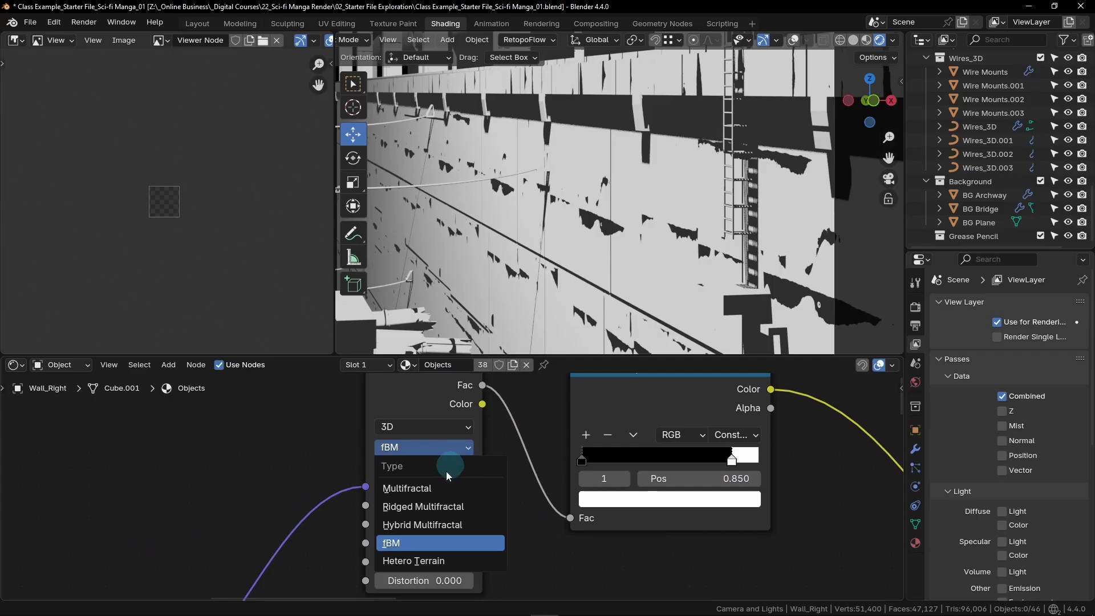
left_click(428, 487)
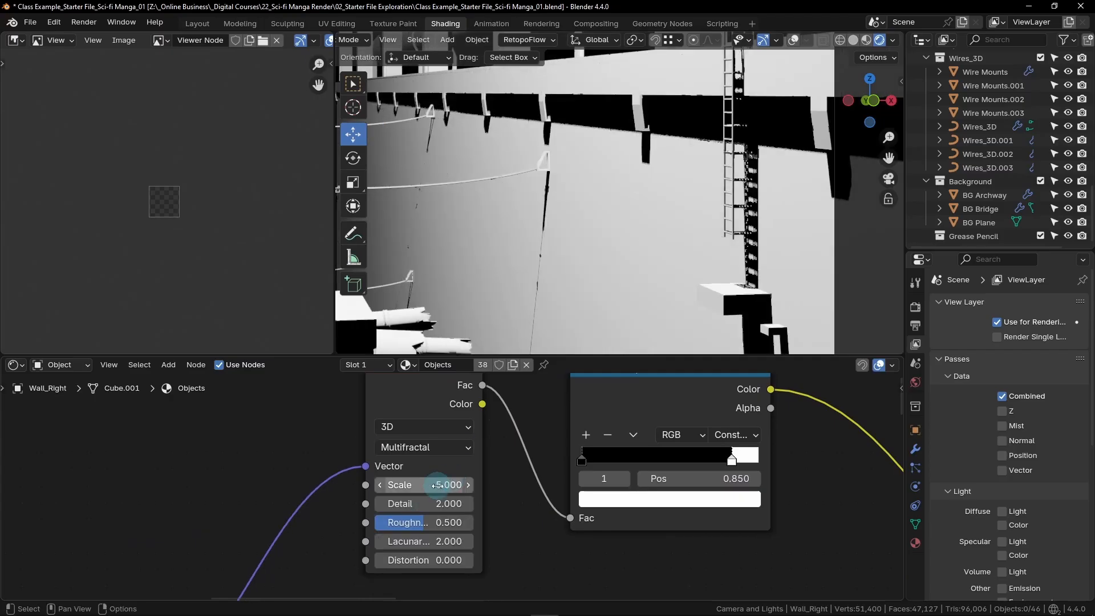
- Set the Noise Texture's Scale to 2.9 and its Detail to 5
scroll(473, 473, "down", 1)
middle_click_drag(498, 464, 527, 487)
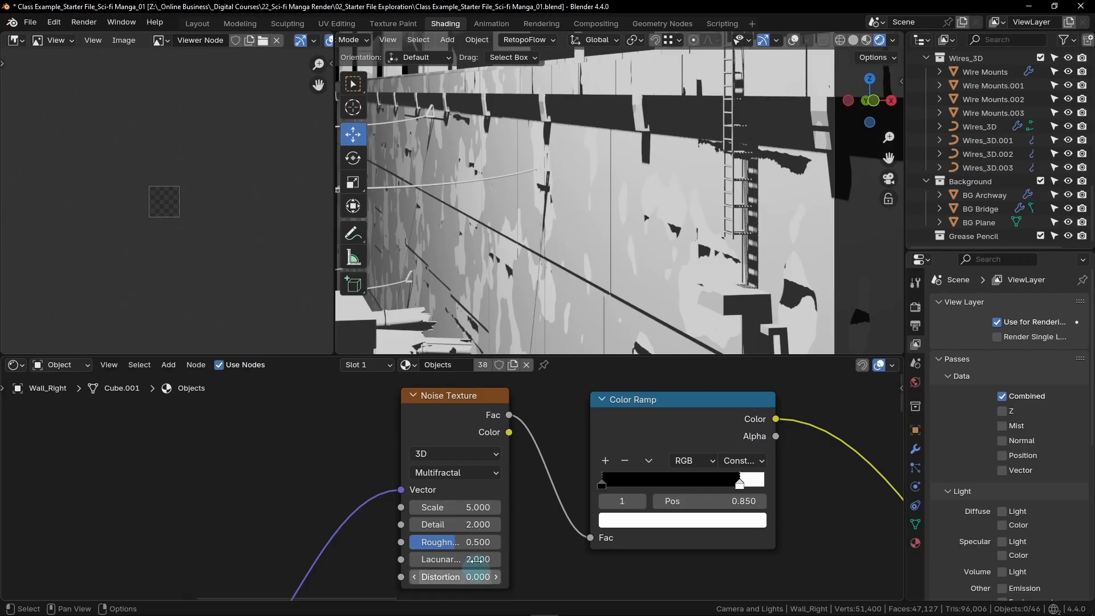
left_click(473, 507)
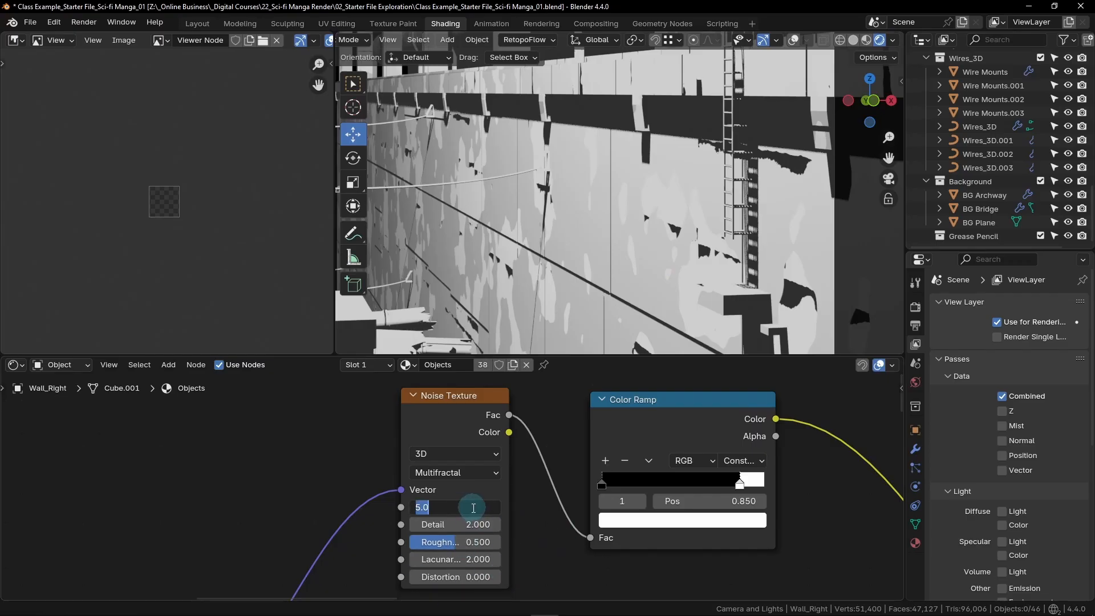
type("2.9")
key("Return")
left_click(479, 527)
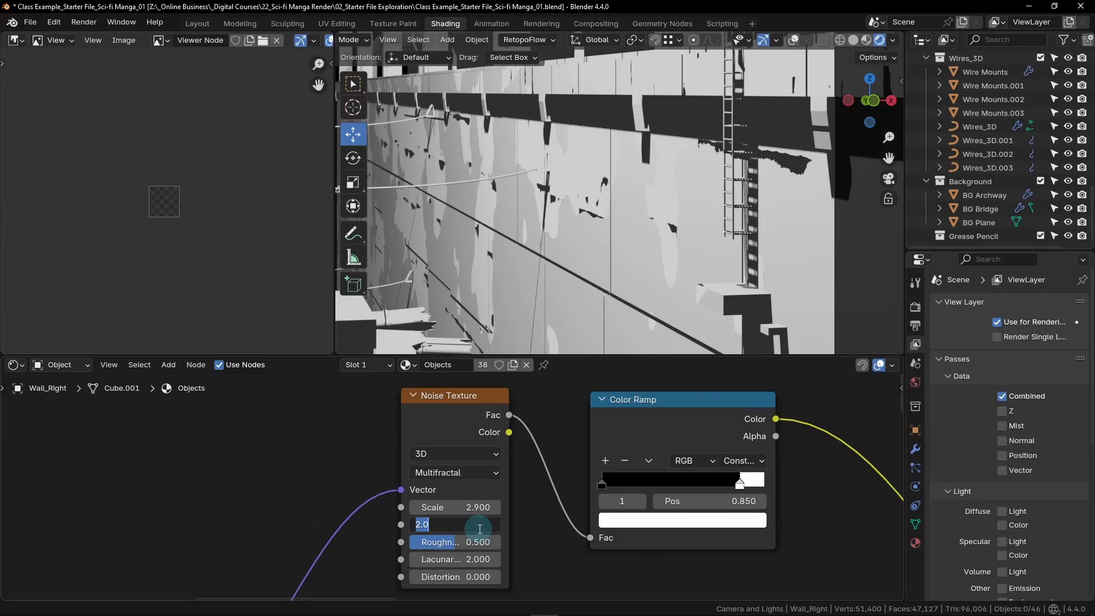
type("5")
key("Return")
- Set the Noise Texture's Roughness to 0.95 and its Lacunarity to 1.7
left_click(472, 542)
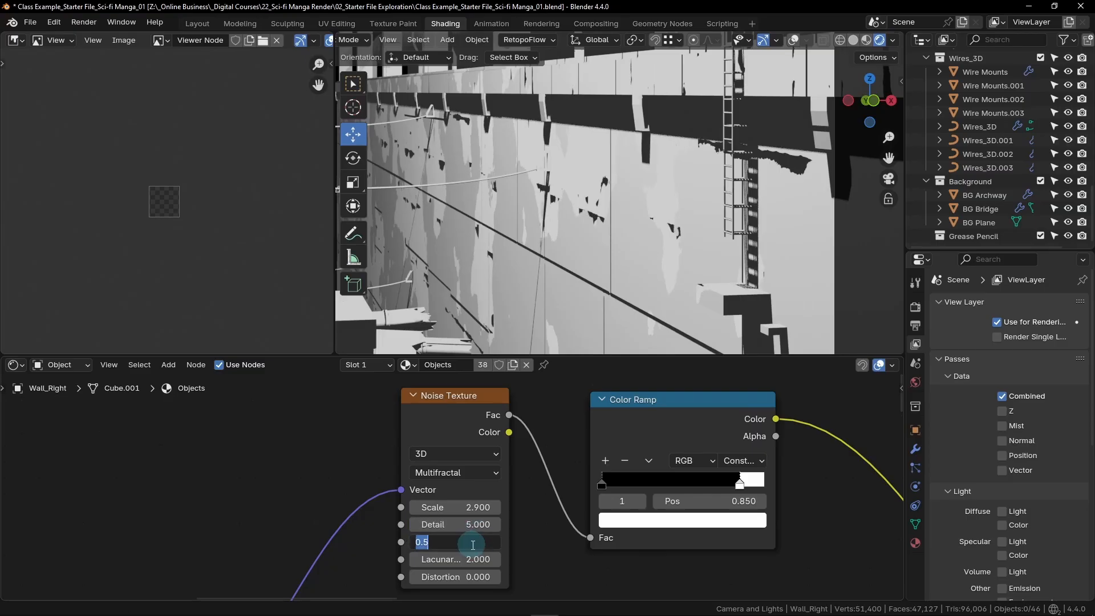
key("BackSpace")
type(".95")
key("Return")
left_click(478, 556)
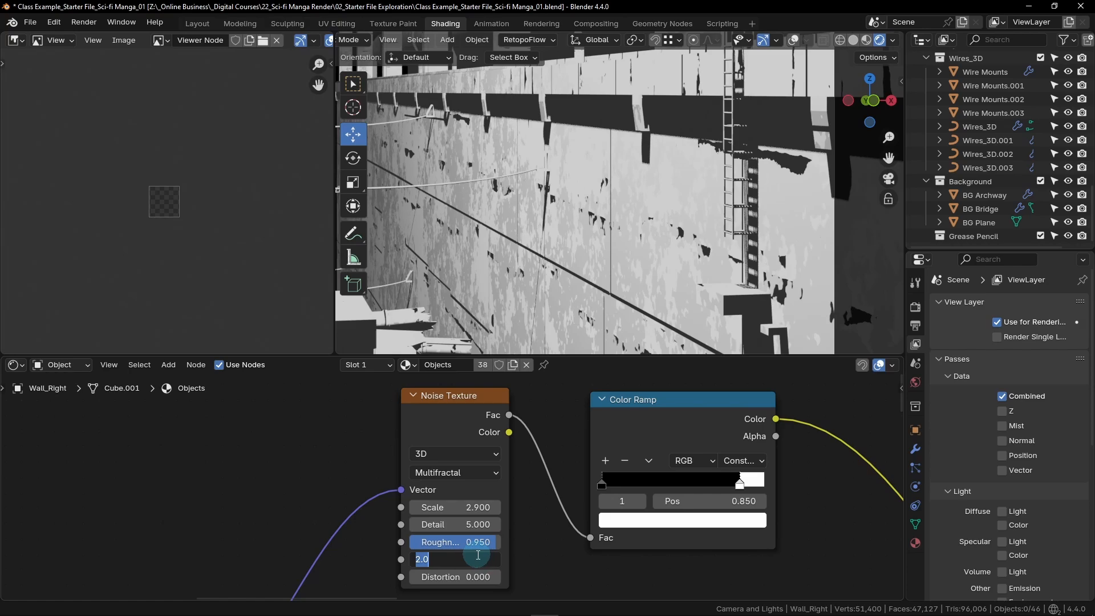
type("1.7")
key("Return")
- Set the Noise Texture's Distortion to 0.6 and check the broken-up pattern on the wall up close
left_click(477, 578)
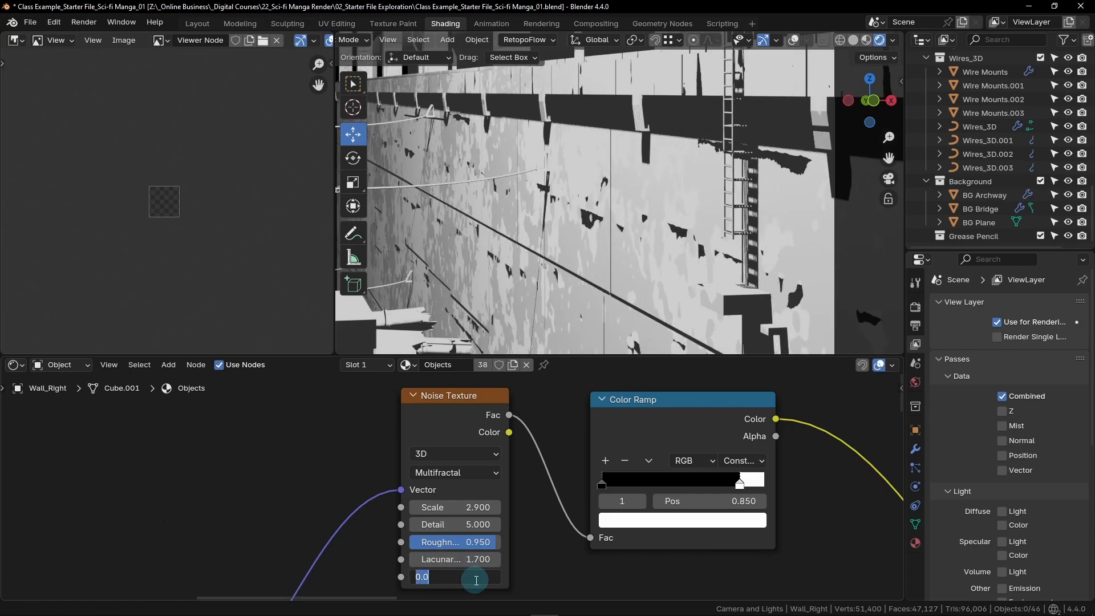
key("BackSpace")
type("0.6")
key("Return")
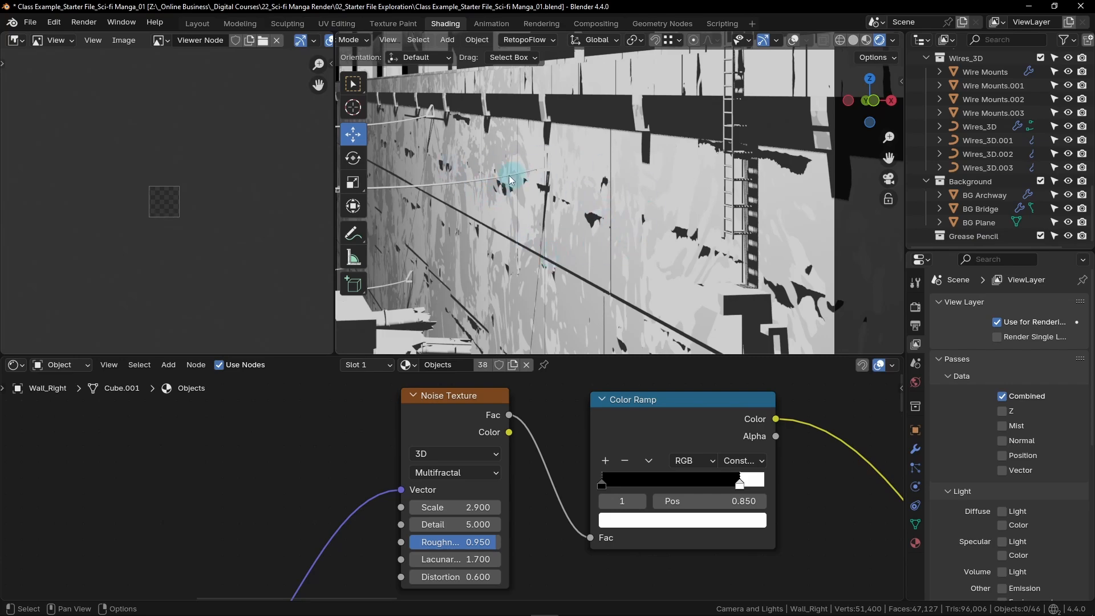
scroll(482, 178, "up", 5)
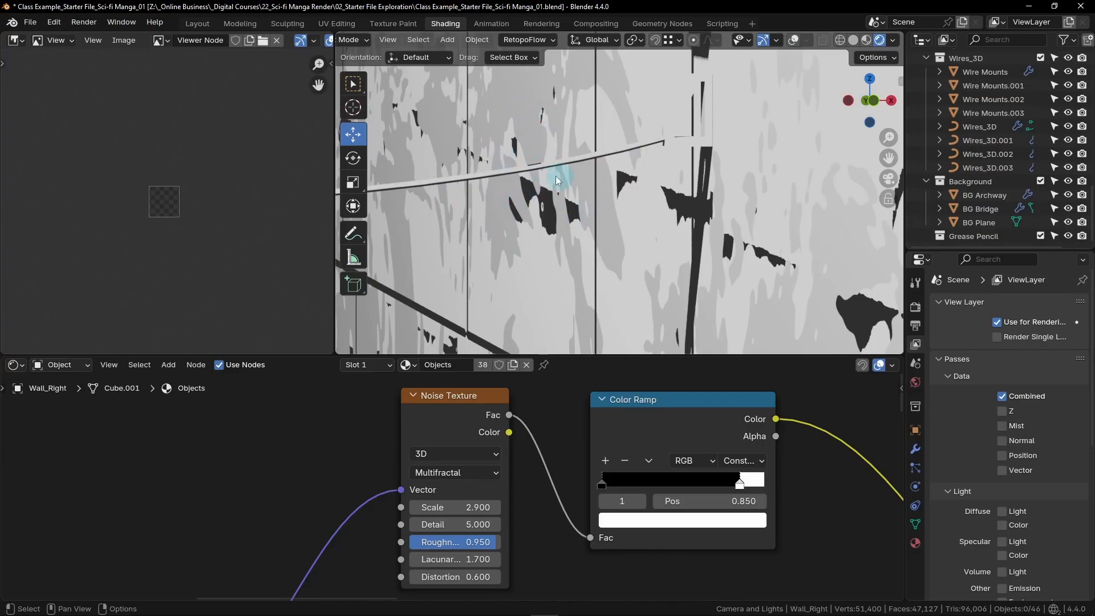
scroll(565, 210, "down", 5)
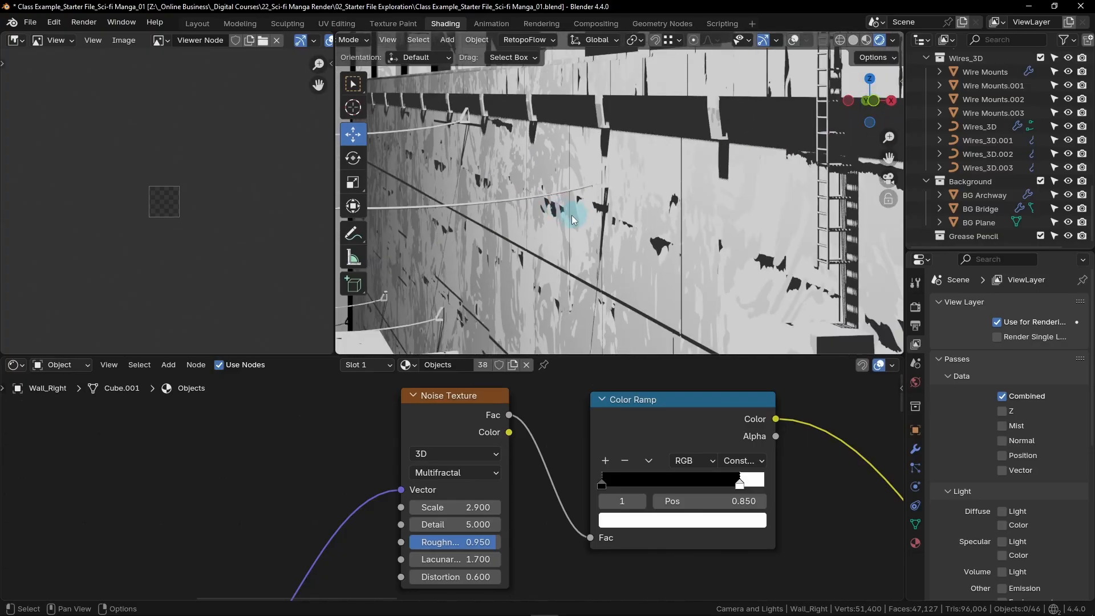
scroll(456, 171, "up", 5)
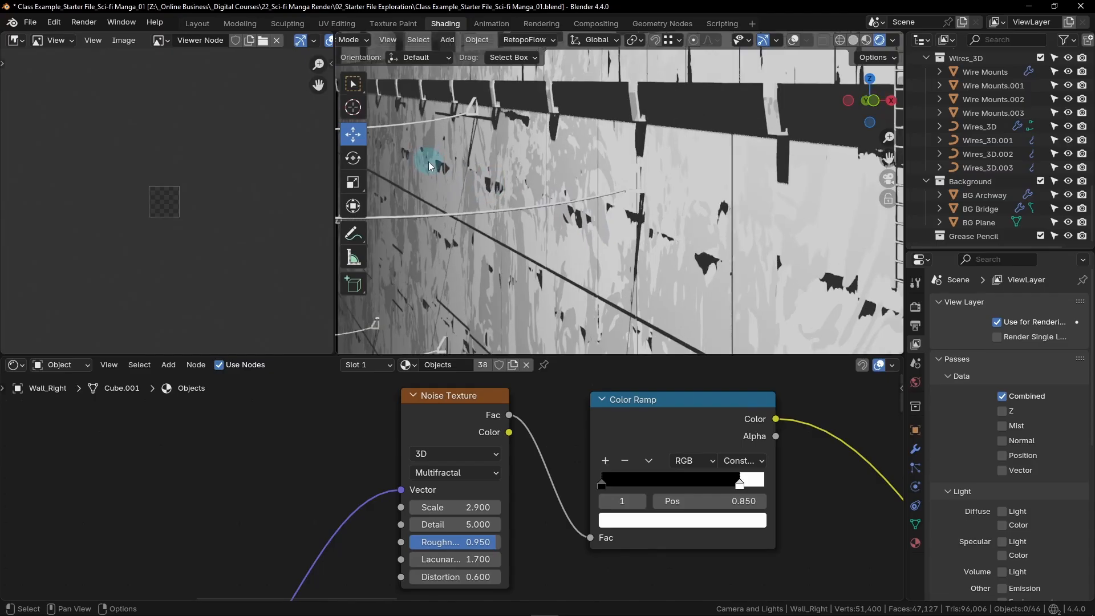
scroll(563, 203, "down", 2)
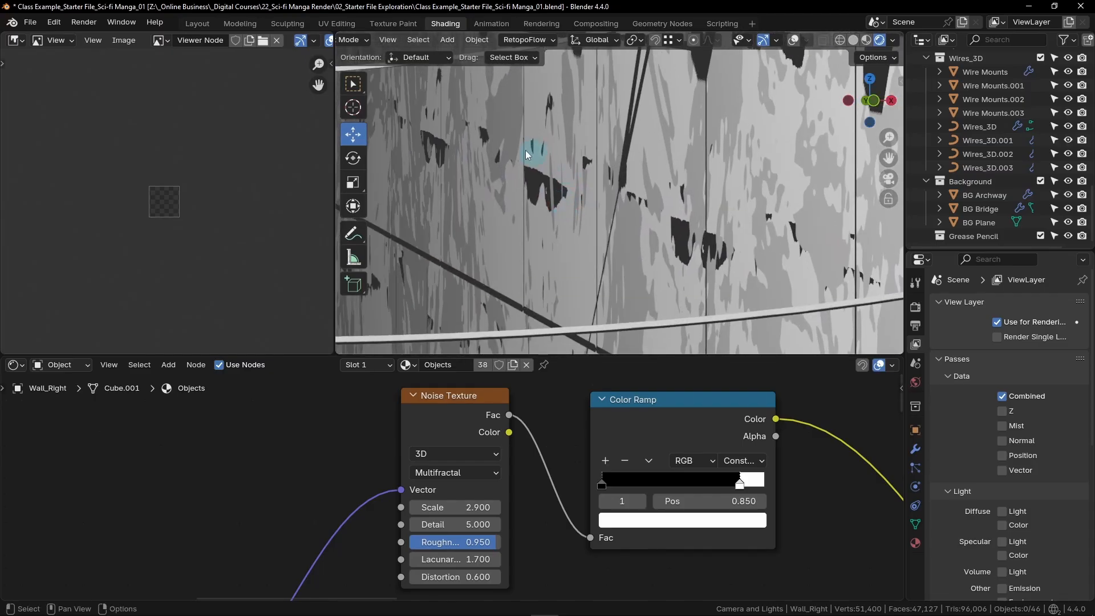
middle_click_drag(526, 252, 730, 231)
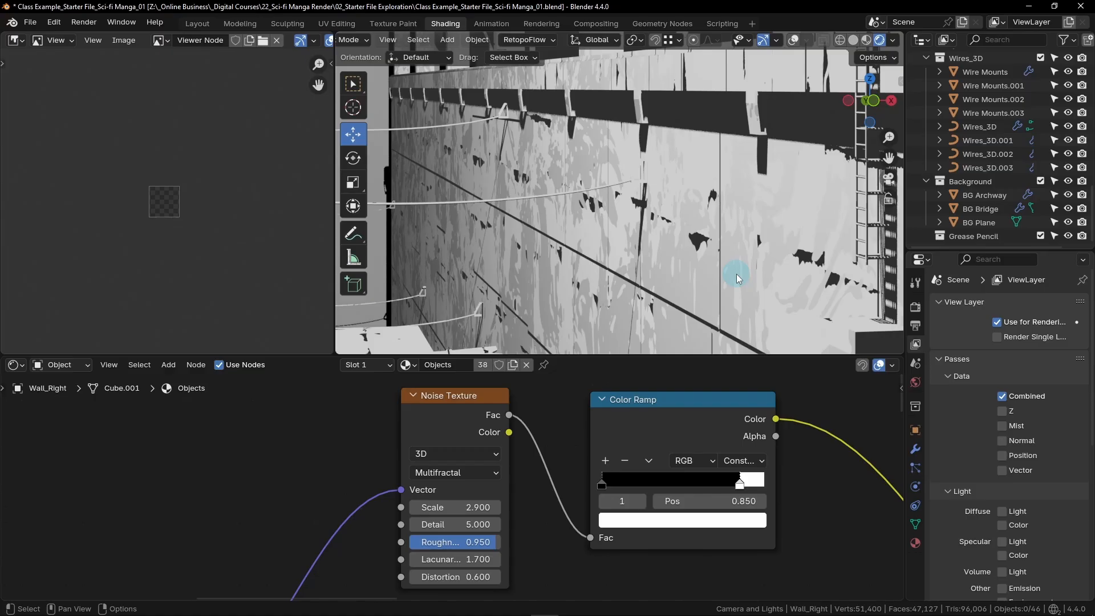
- Change the Mix node's B color to pure white by raising its Value to the maximum
scroll(739, 457, "down", 2)
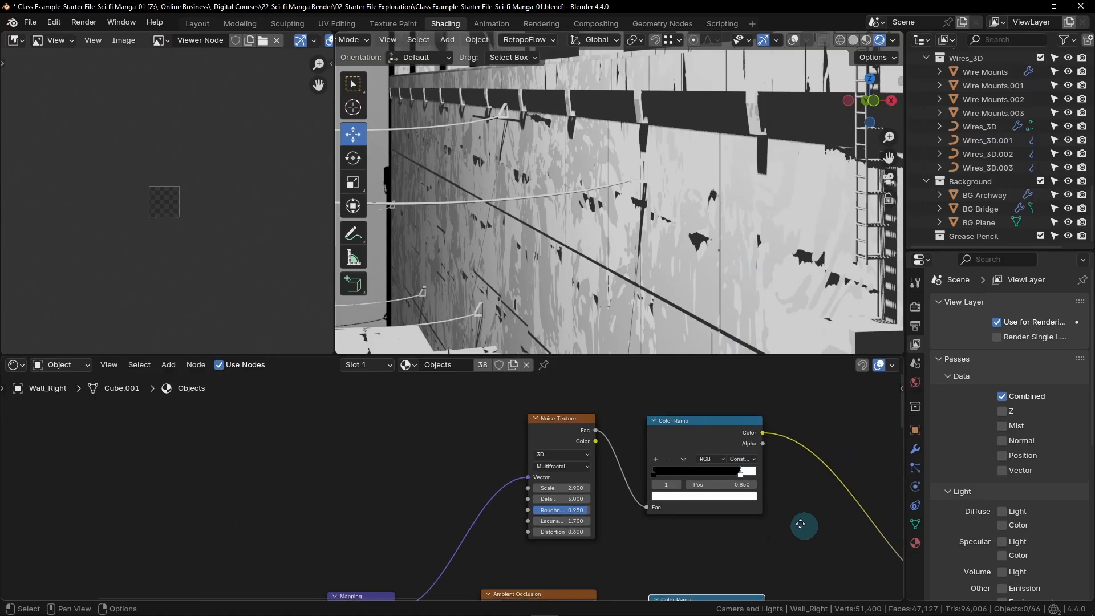
middle_click_drag(800, 524, 535, 451)
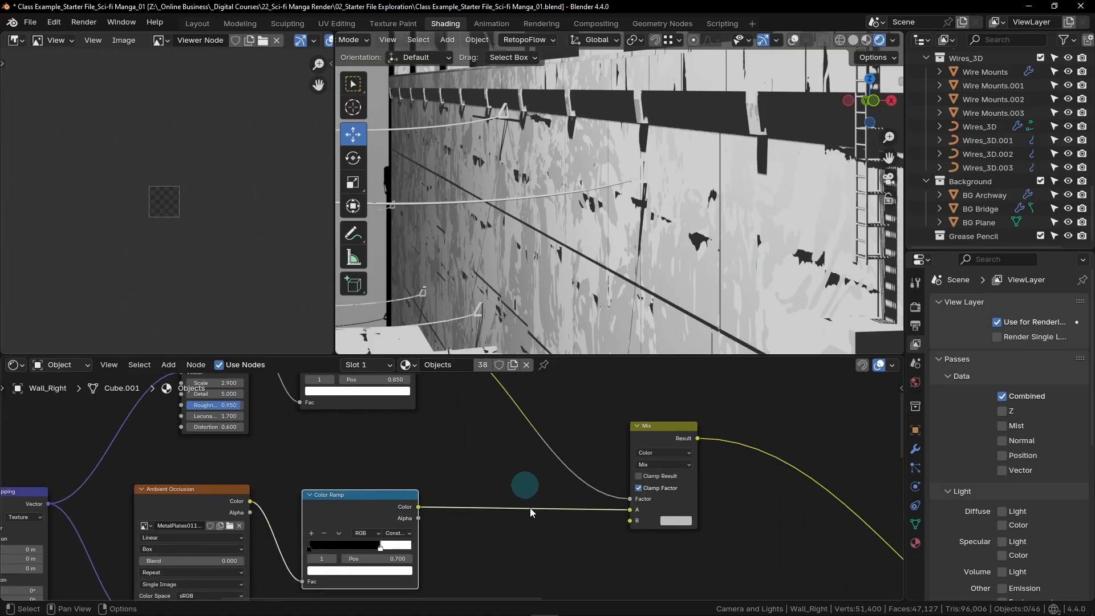
middle_click_drag(764, 425, 612, 436)
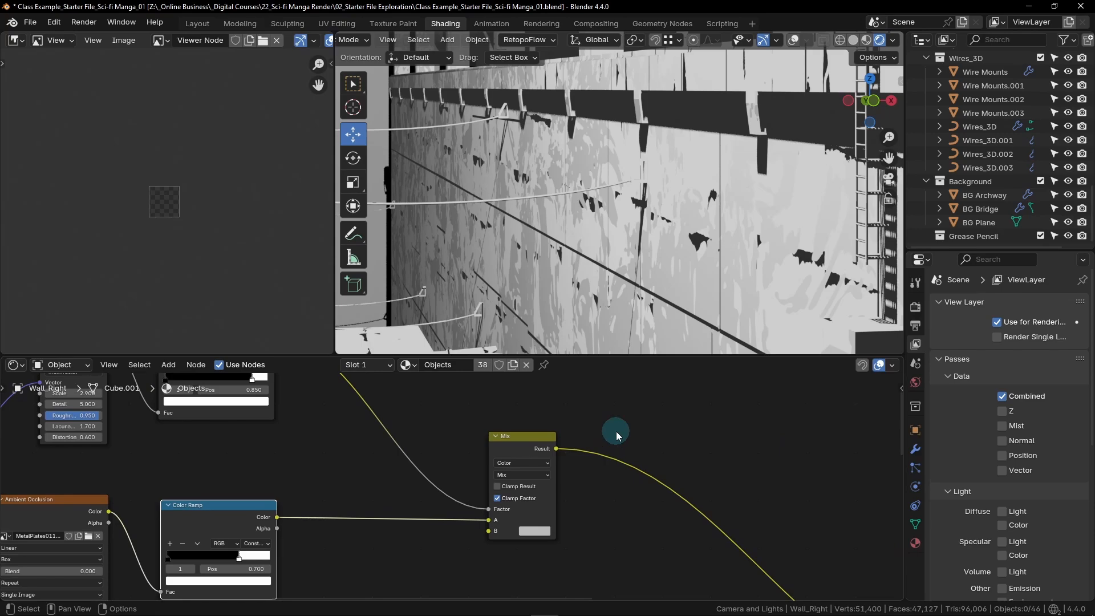
scroll(473, 522, "up", 2)
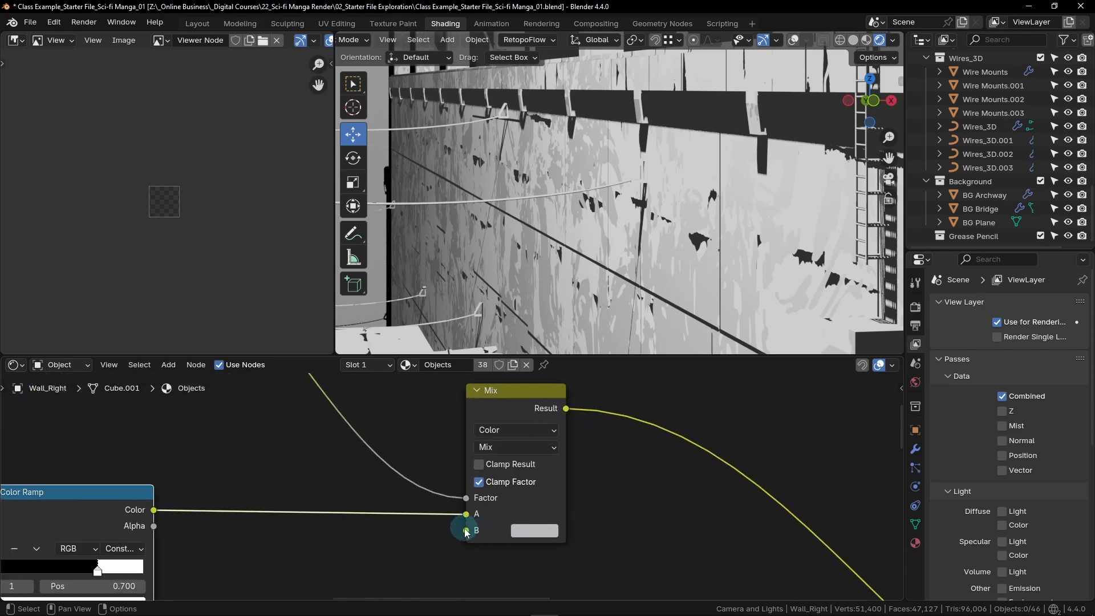
left_click(549, 536)
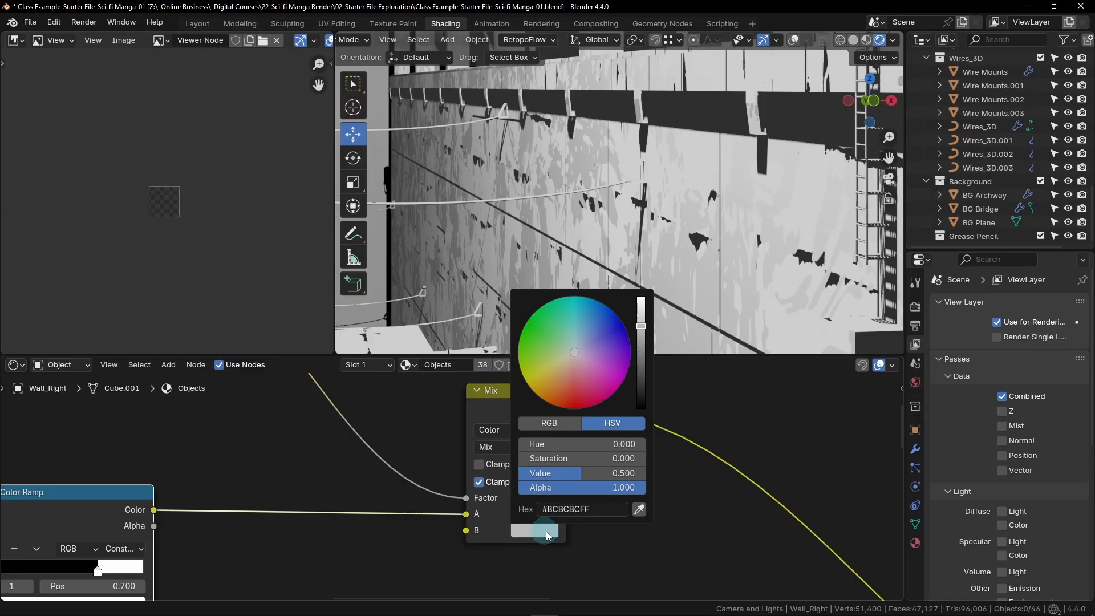
left_click_drag(578, 475, 661, 478)
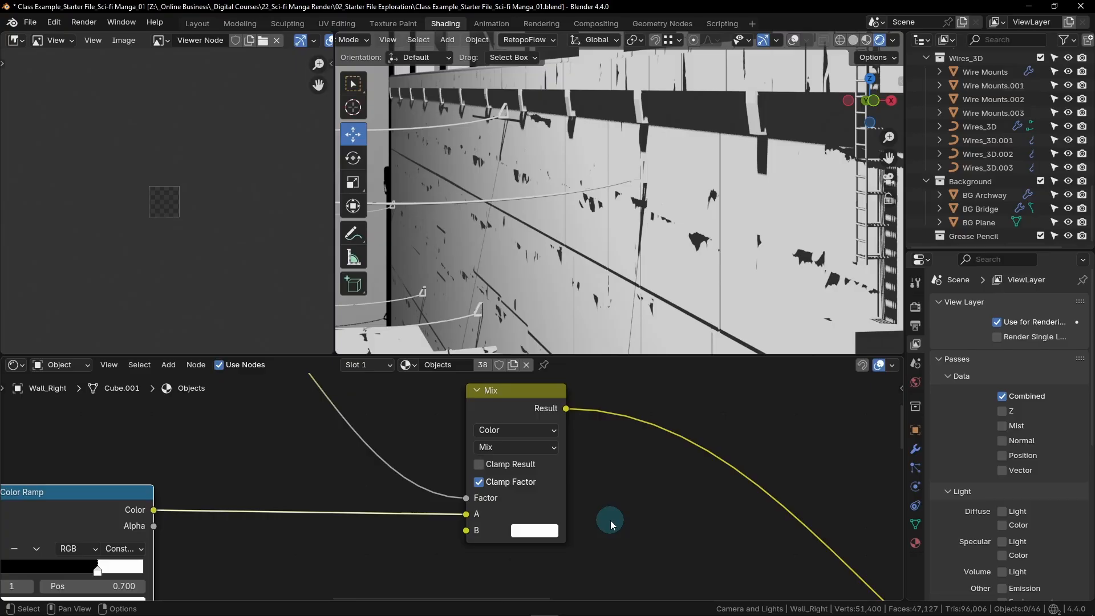
- Examine the Mix node's Factor and A connections and inspect the masked black patches on the wall up close
scroll(399, 434, "down", 4)
middle_click_drag(391, 421, 376, 476)
scroll(466, 517, "down", 2)
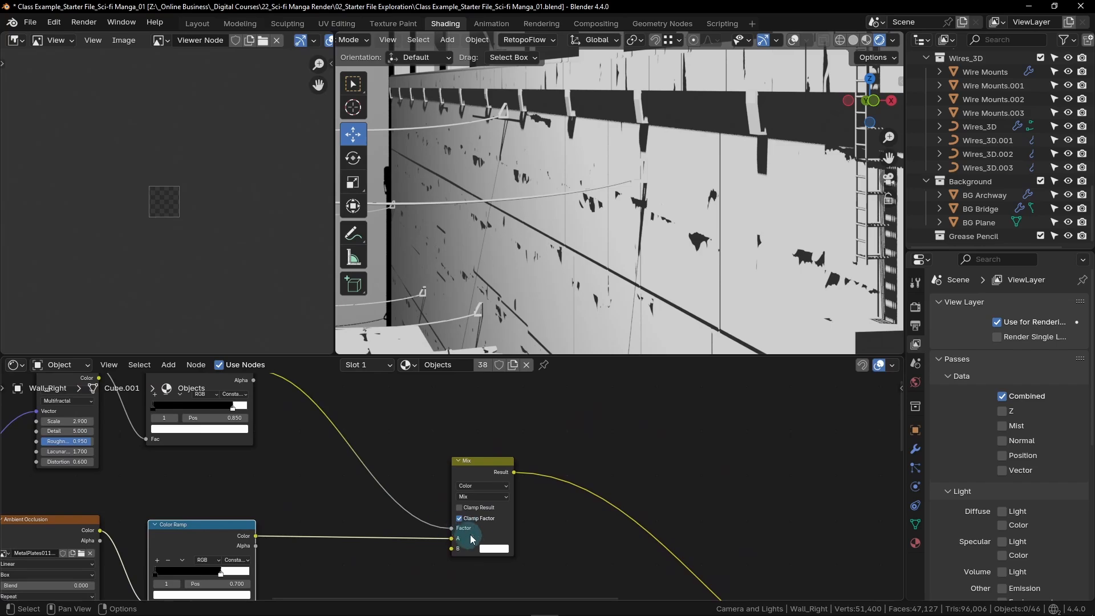
scroll(540, 546, "up", 2)
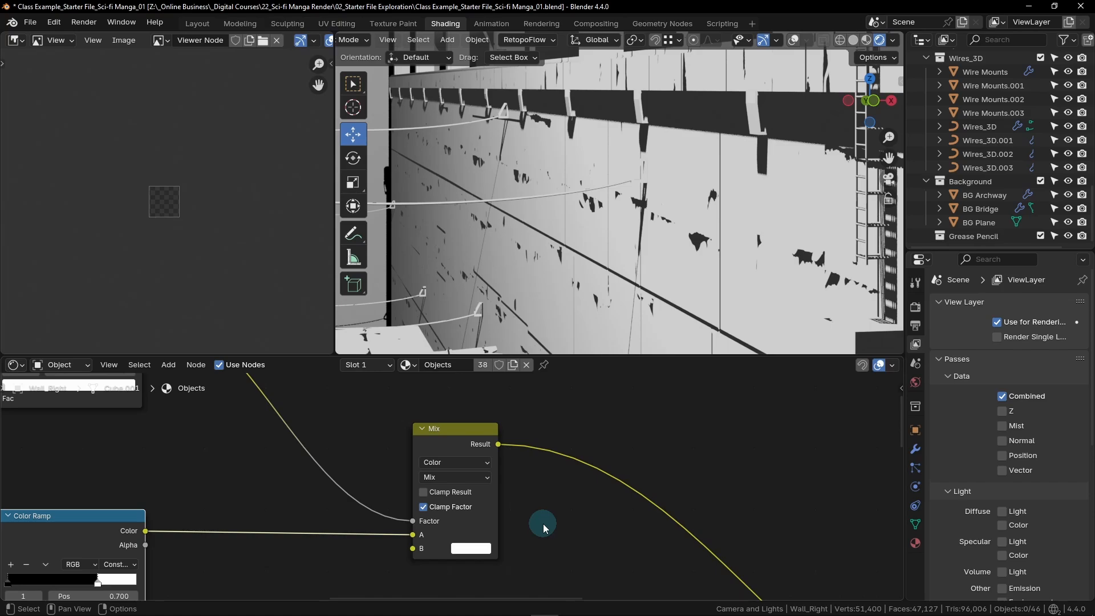
scroll(635, 277, "up", 1)
scroll(562, 246, "up", 2)
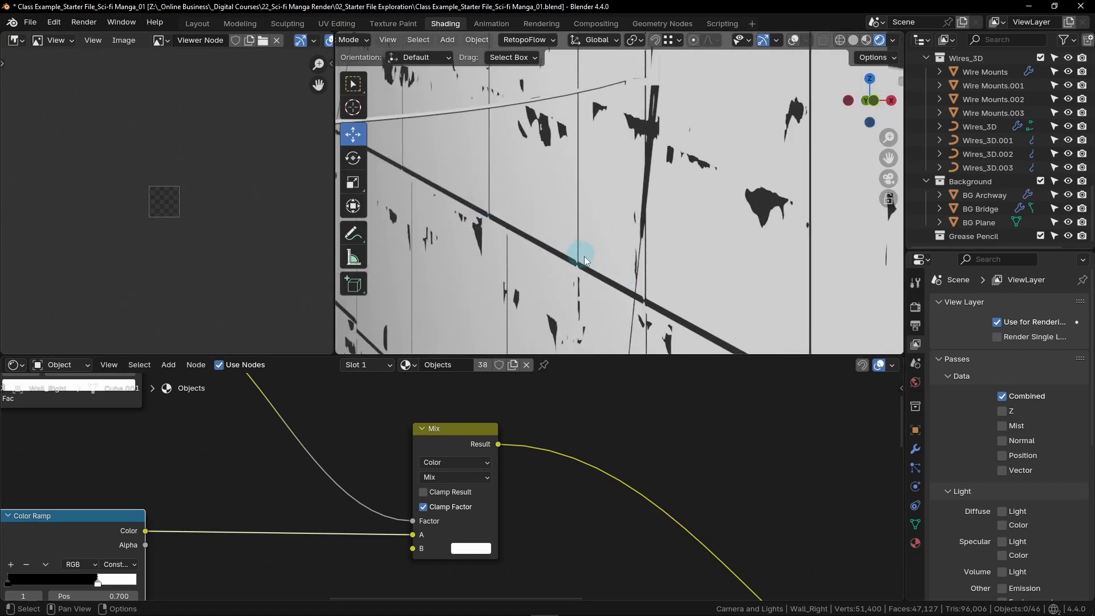
middle_click_drag(677, 299, 520, 200, "shift")
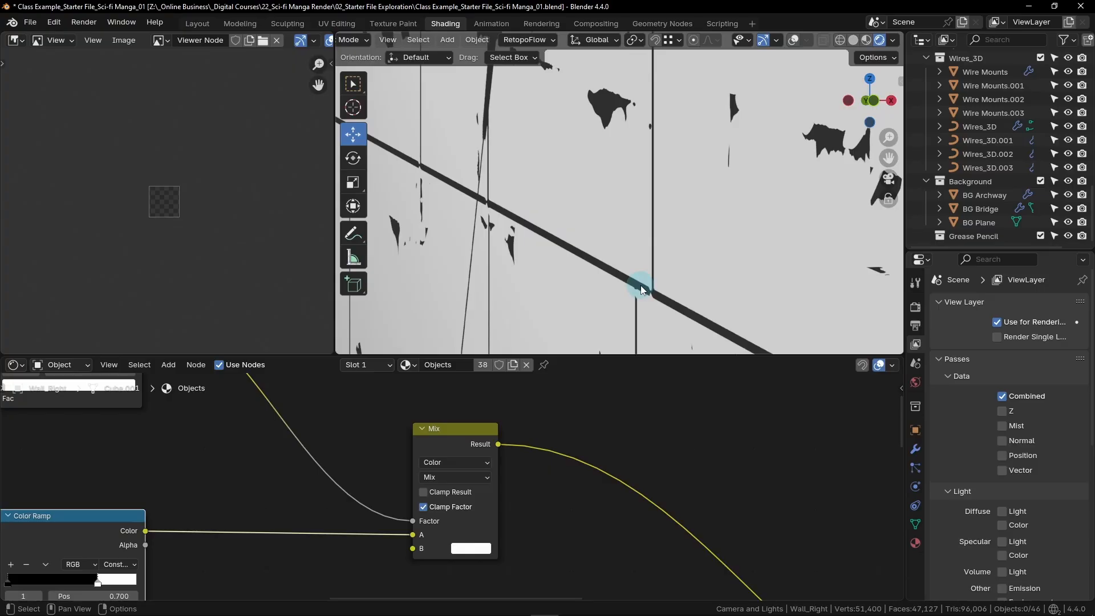
scroll(595, 507, "down", 6)
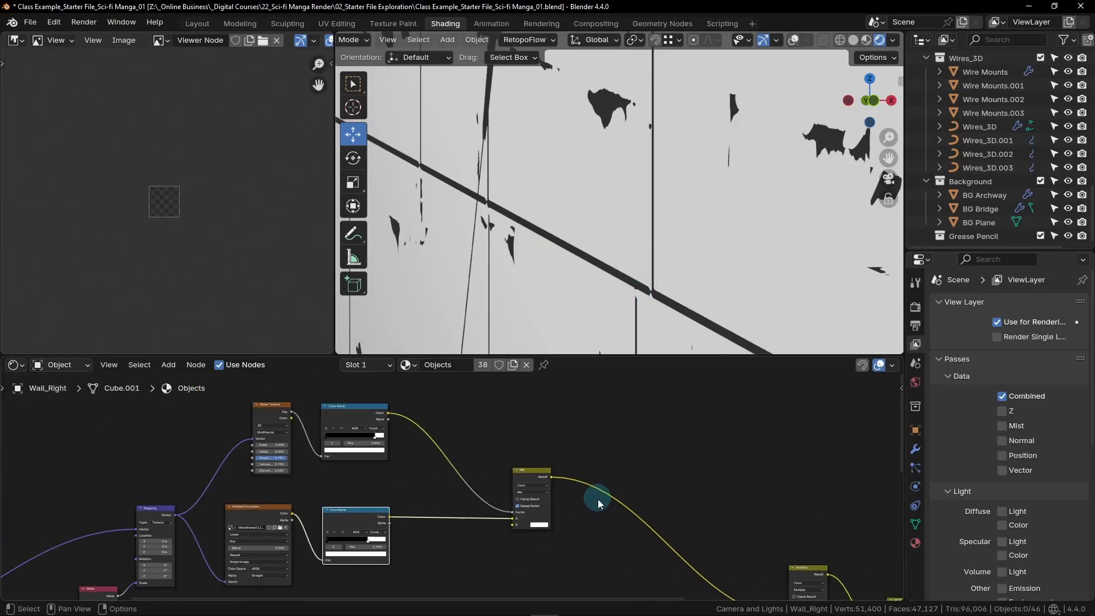
- Add a Noise Texture node below the Mapping and MetalPlates Normal image texture nodes in the Objects material
scroll(586, 456, "up", 3)
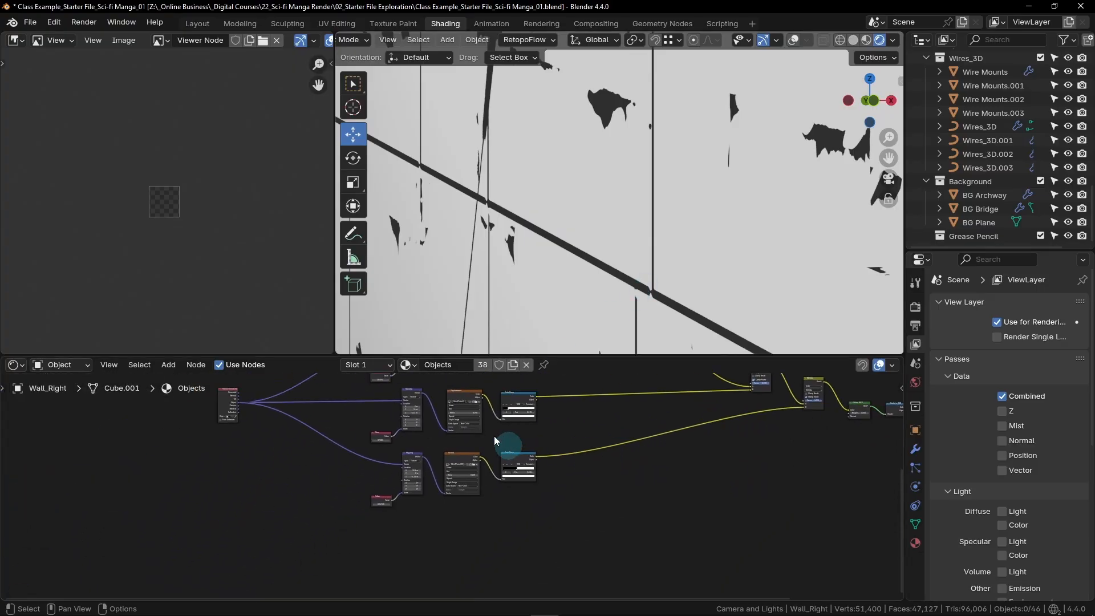
scroll(385, 436, "up", 3)
scroll(384, 435, "up", 5)
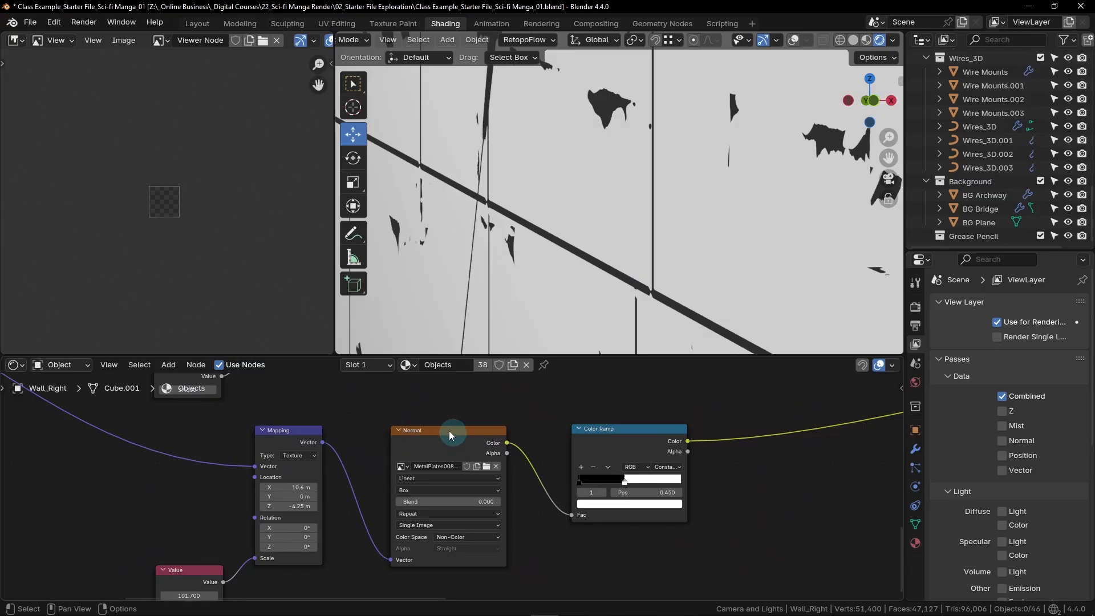
scroll(448, 471, "down", 5)
middle_click_drag(647, 518, 604, 514)
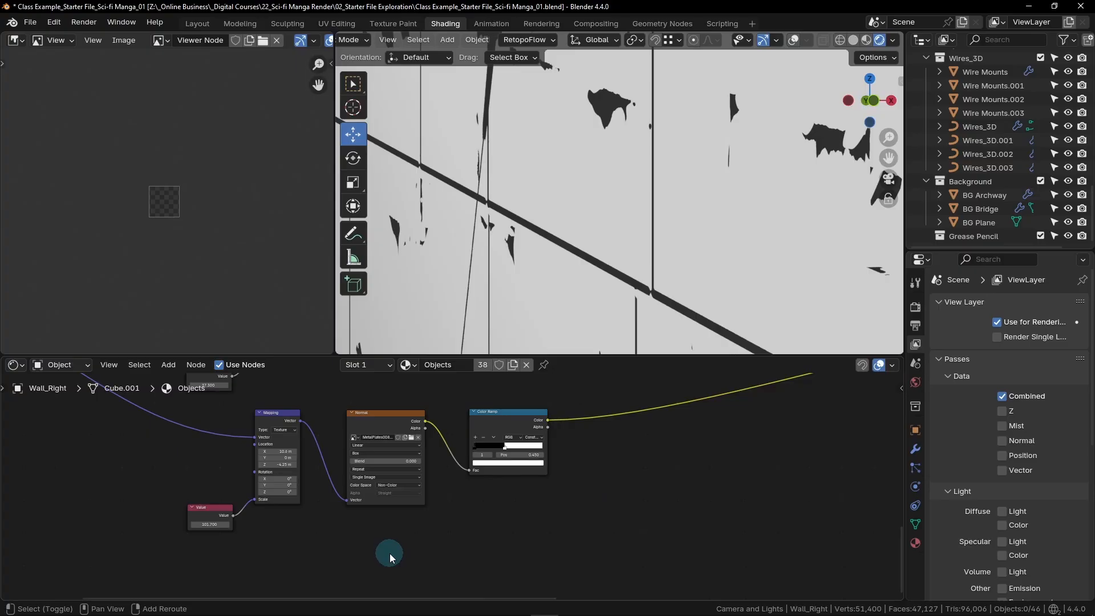
key("shift+a")
left_click(335, 427)
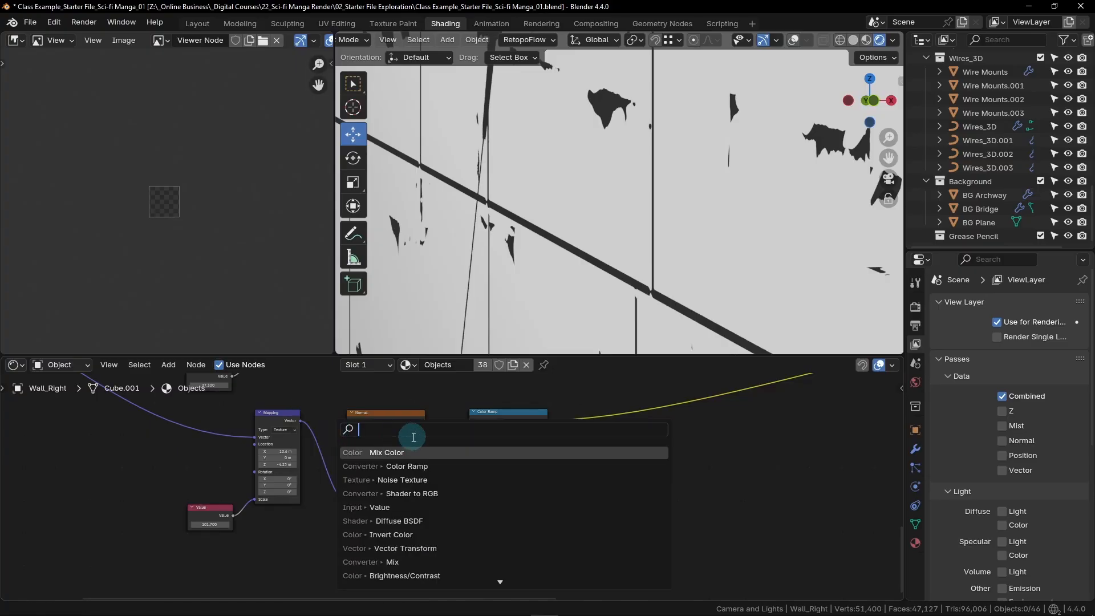
type("nois")
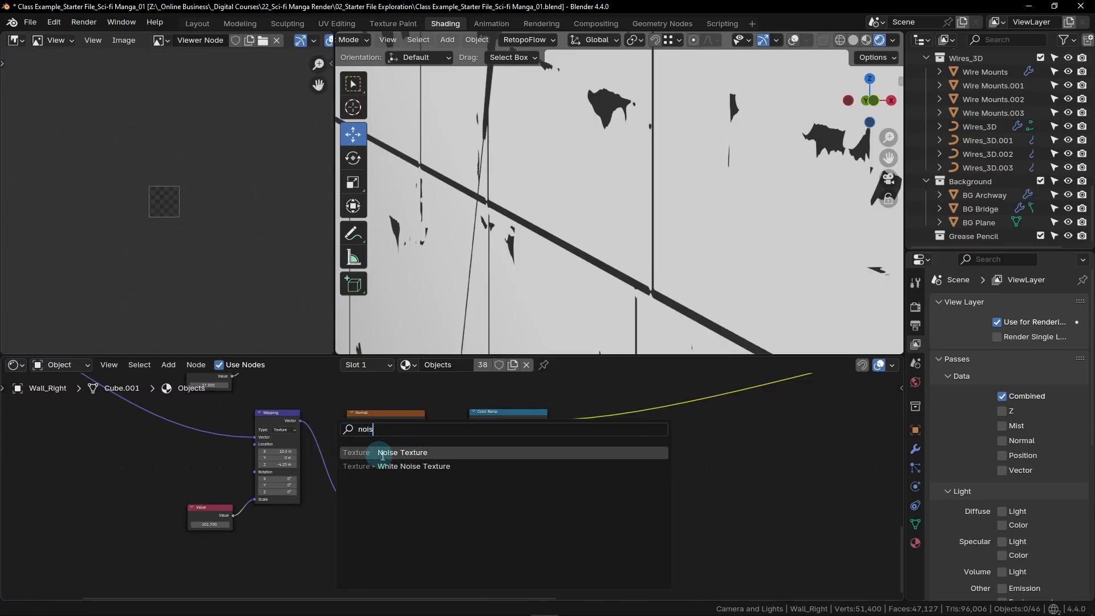
left_click(402, 453)
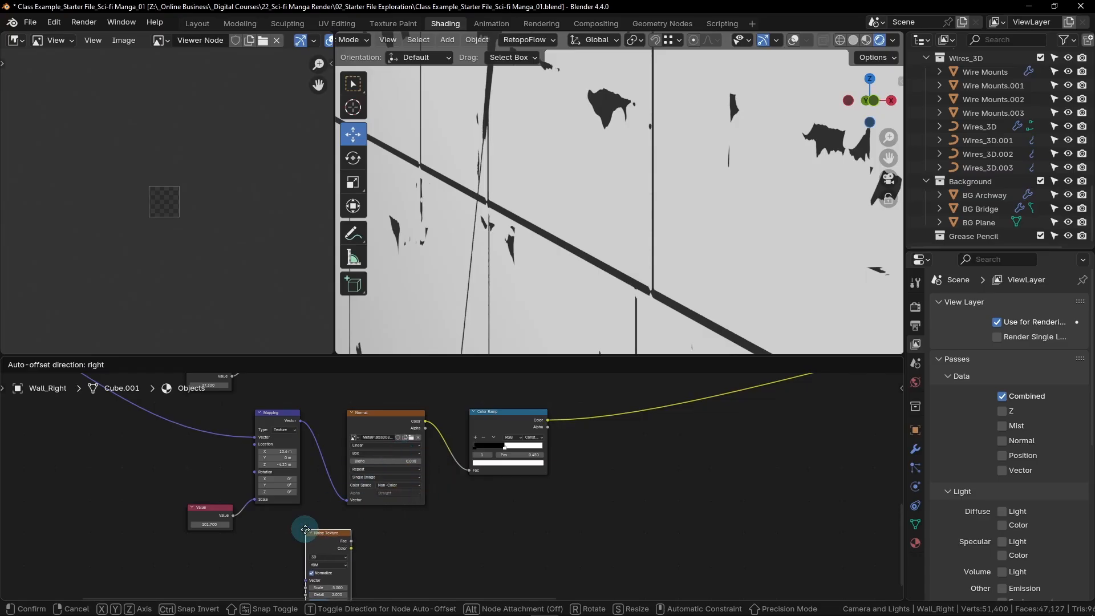
left_click(304, 530)
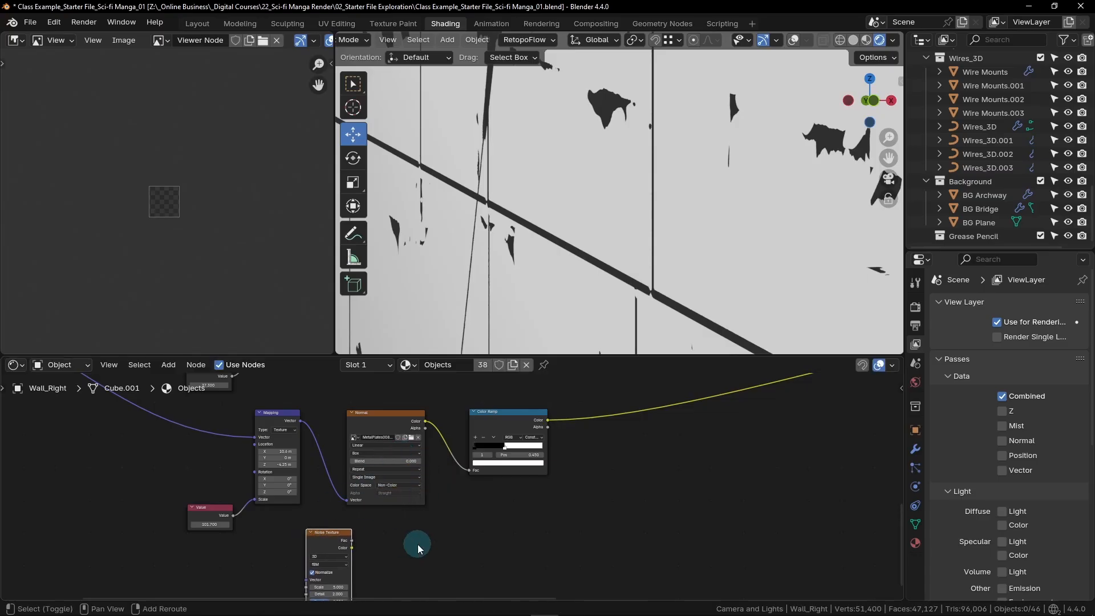
- Add a Mix Color node beside the new Noise Texture node
key("shift+a")
left_click(373, 427)
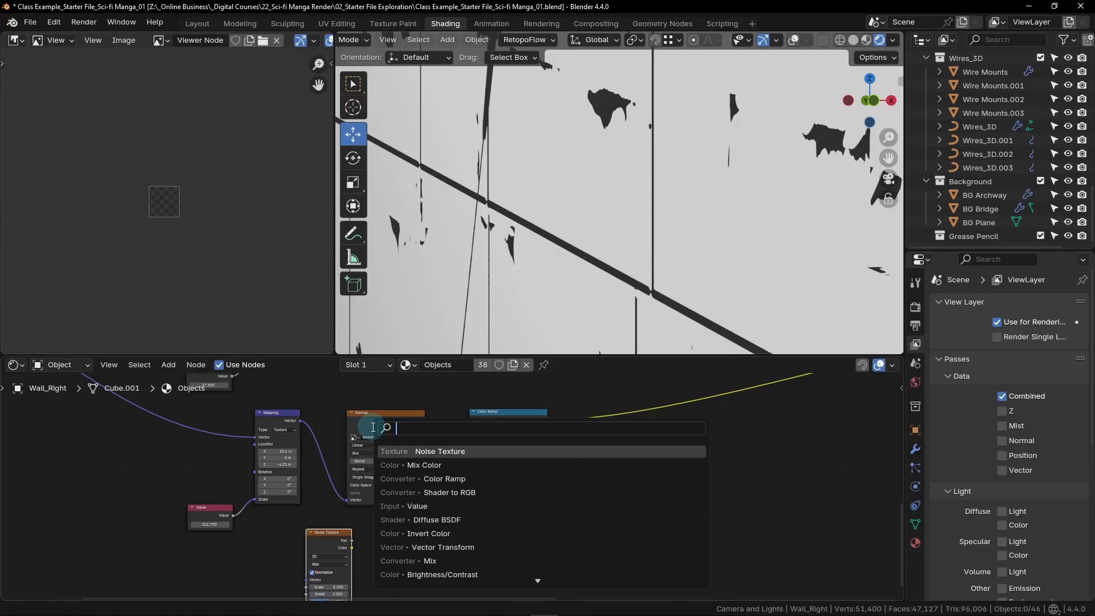
type("mix")
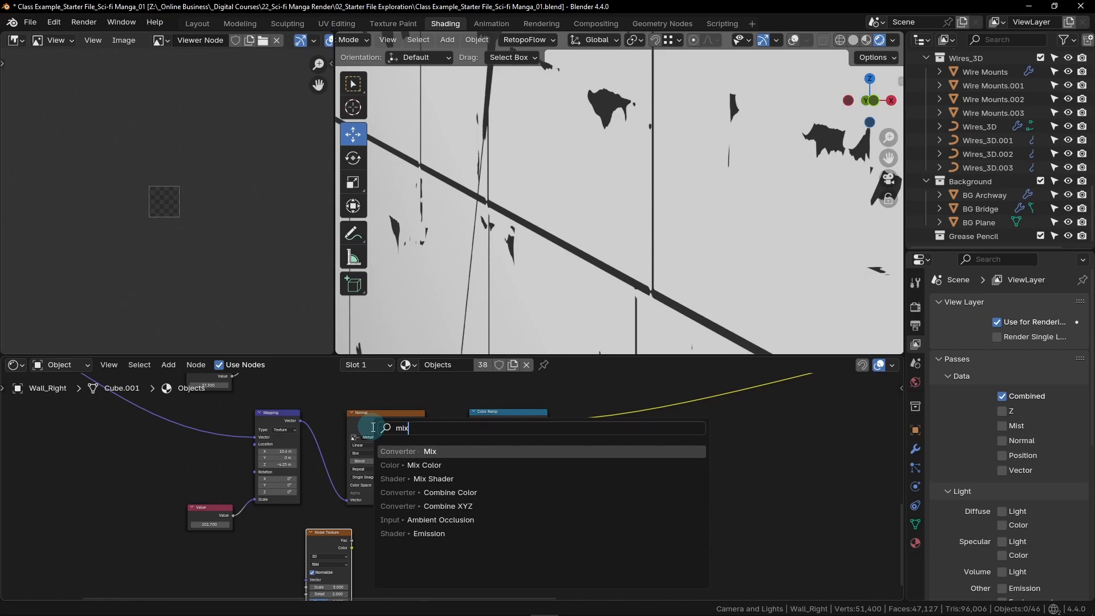
left_click(414, 463)
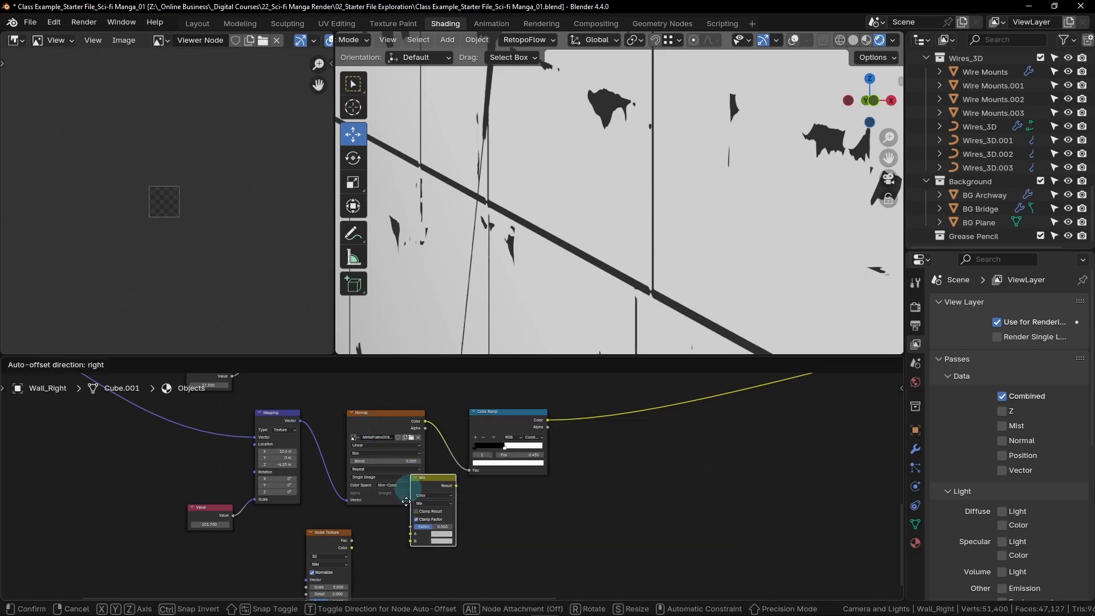
left_click(383, 532)
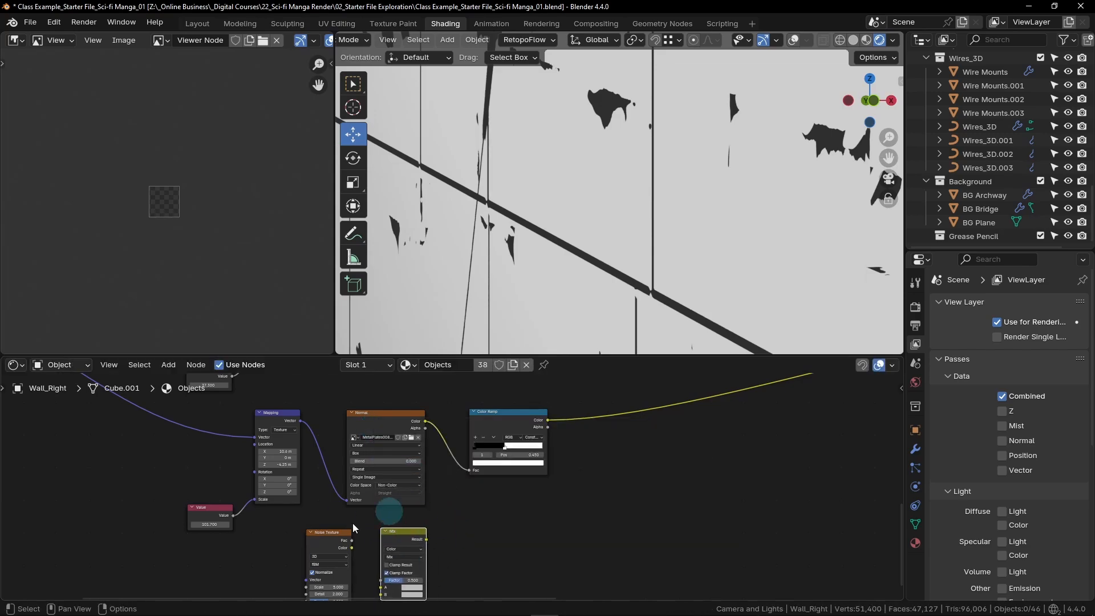
- Move the Mapping and Value nodes away from the Normal texture, and place the Noise Texture and Mix nodes below the gap
middle_click_drag(322, 532, 535, 530)
scroll(535, 530, "down", 1)
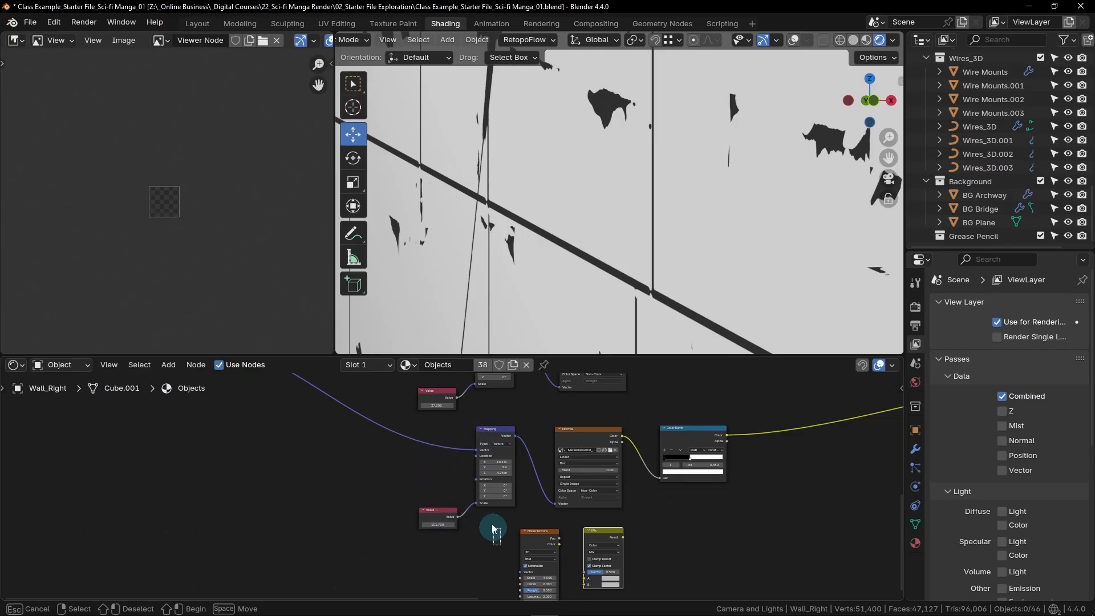
left_click_drag(502, 544, 422, 443)
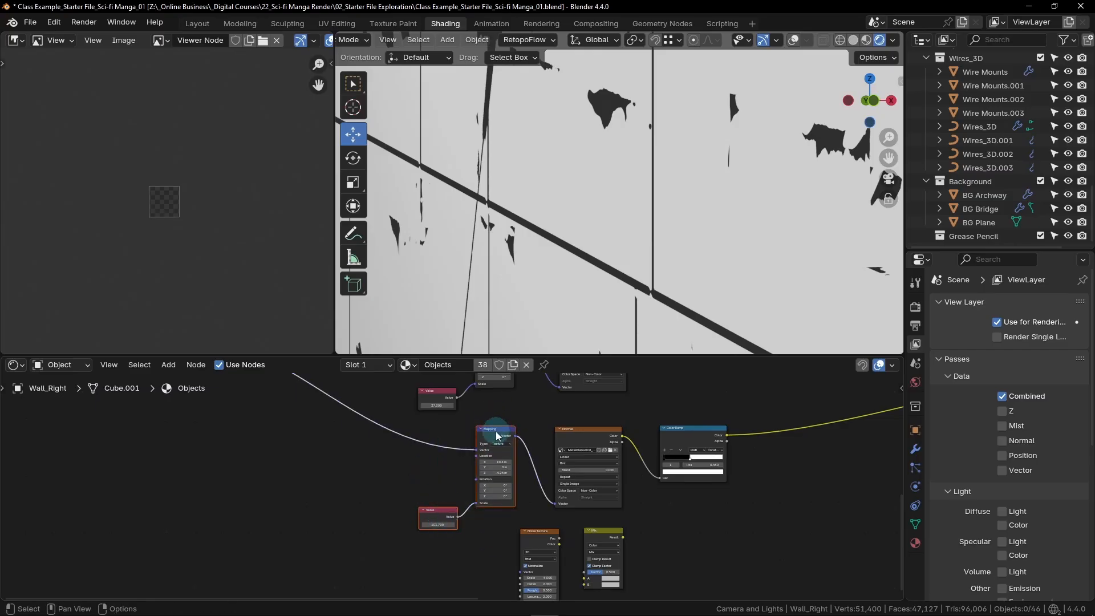
left_click_drag(496, 432, 371, 434)
left_click_drag(649, 536, 516, 576)
middle_click_drag(669, 549, 669, 537)
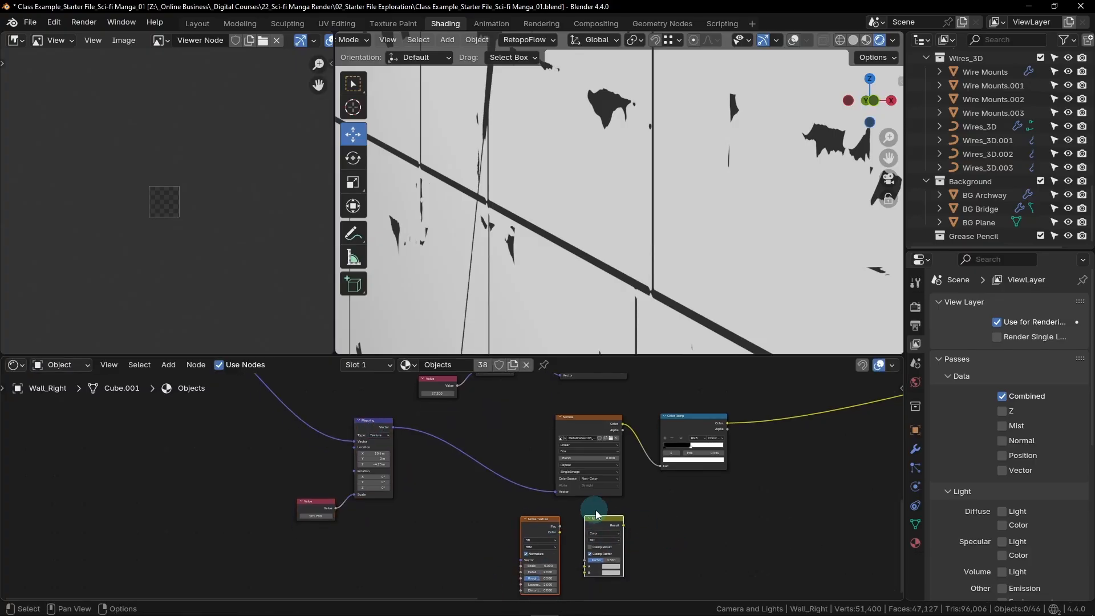
left_click_drag(600, 518, 498, 501)
left_click(569, 532)
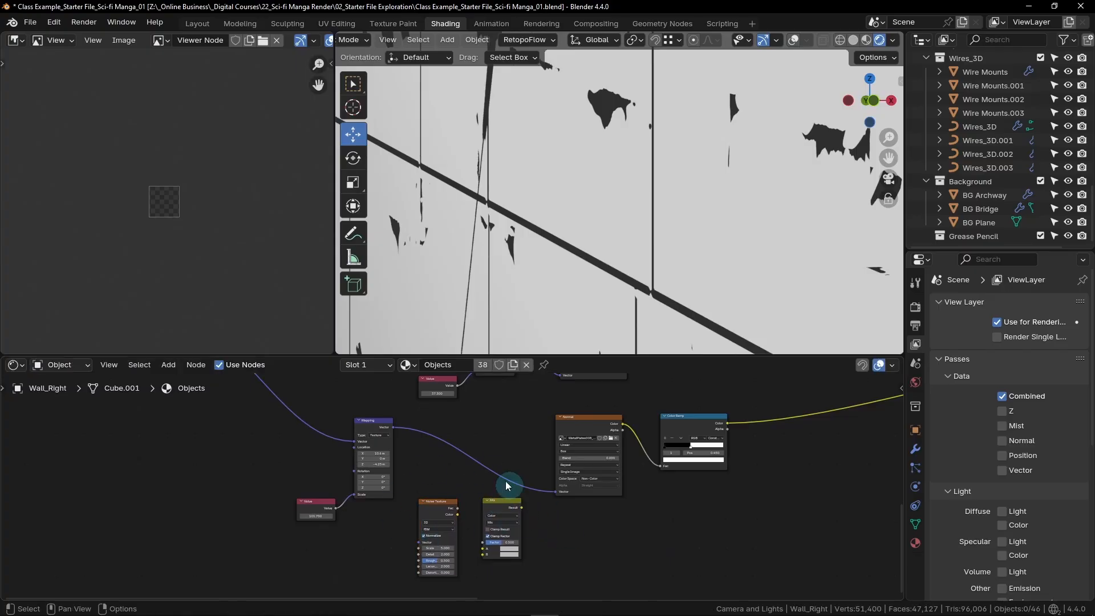
- Insert the Mix node into the link between Mapping and the Normal texture, and connect the Noise Texture's Fac to its B input
scroll(470, 502, "up", 3)
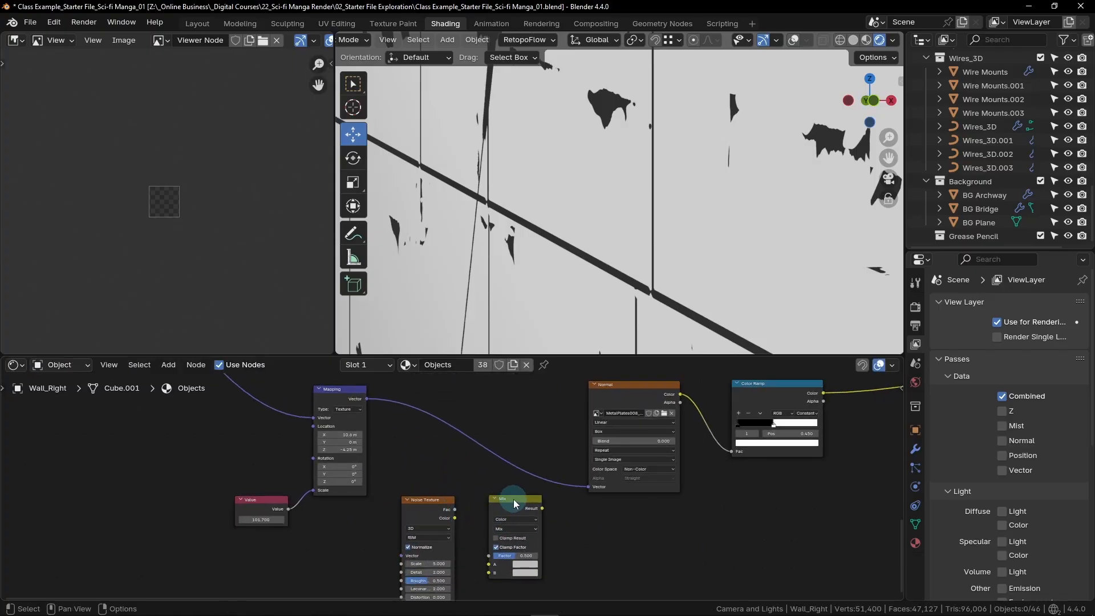
left_click_drag(513, 499, 501, 419)
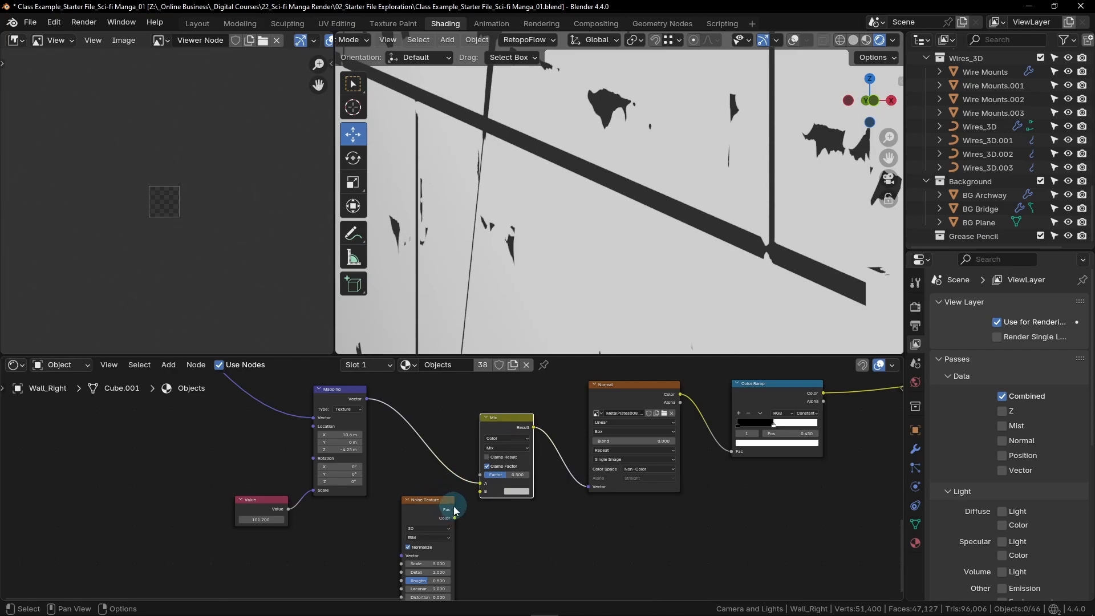
scroll(455, 513, "up", 2)
scroll(456, 514, "up", 1)
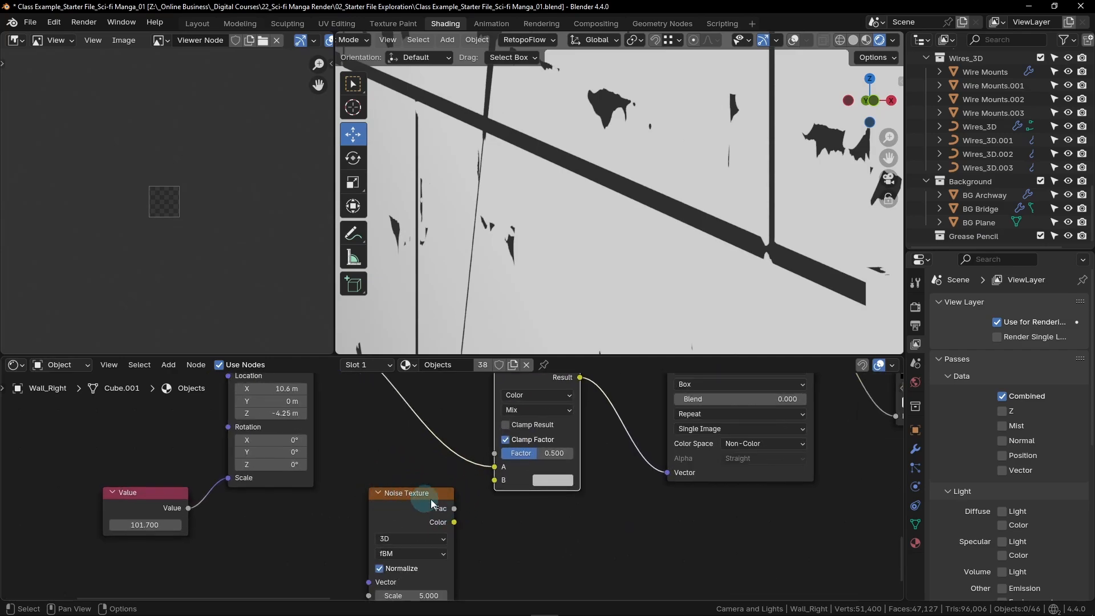
left_click_drag(455, 508, 494, 480)
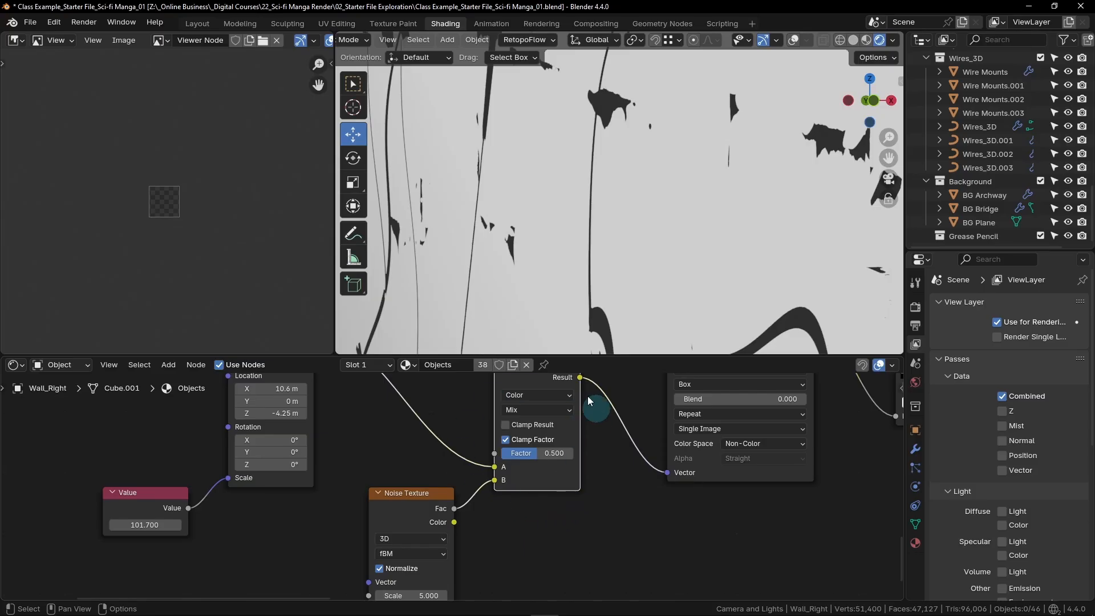
- Change the Mix node's blending mode to Soft Light
scroll(550, 494, "up", 2)
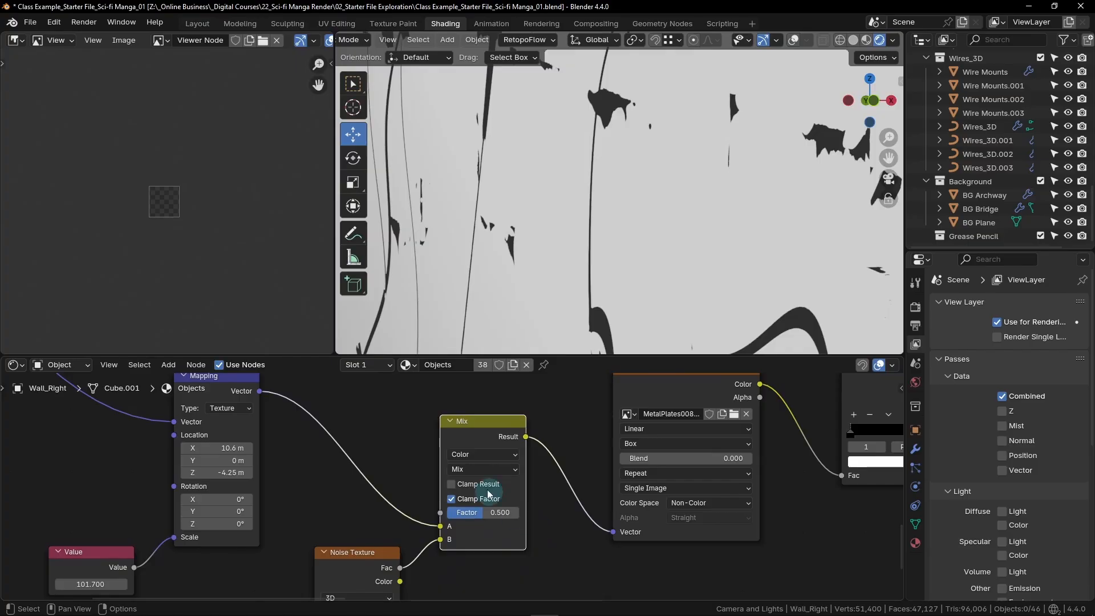
scroll(456, 475, "up", 1)
left_click(501, 469)
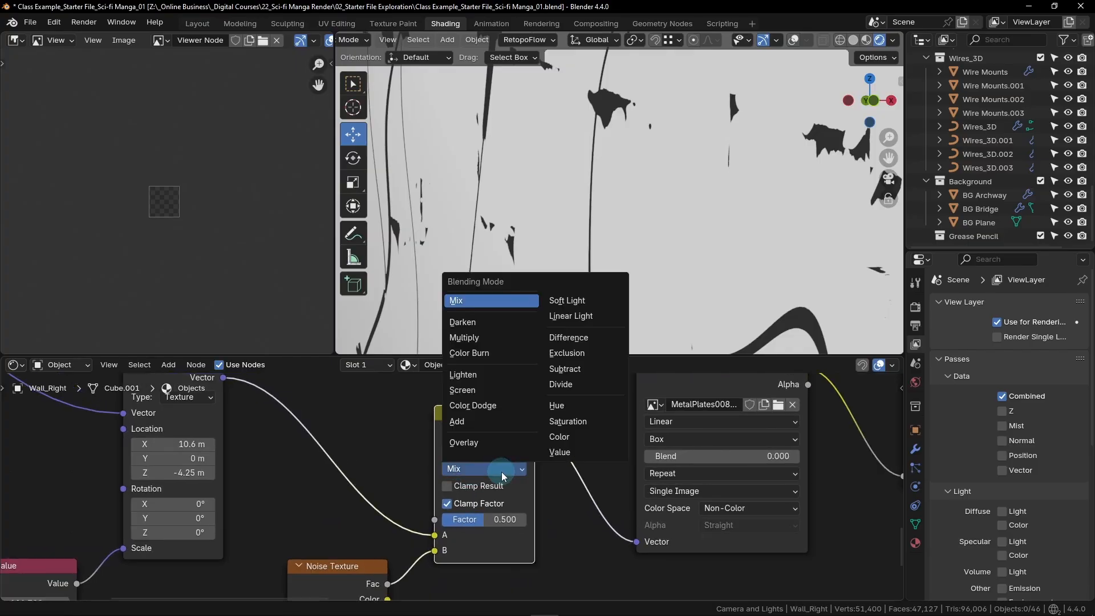
left_click(584, 300)
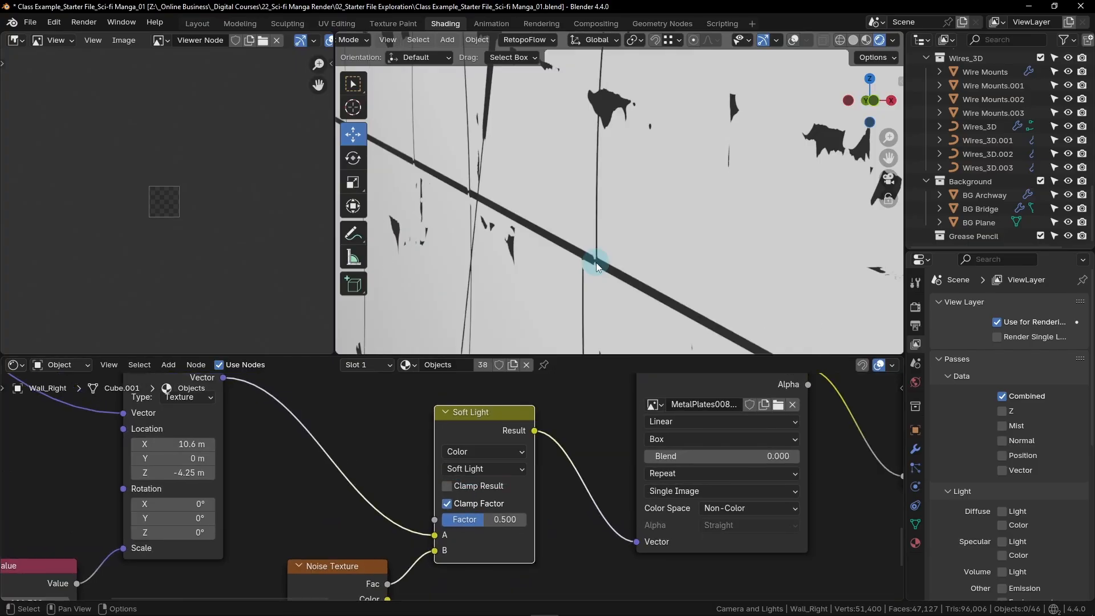
- Set the Soft Light node's Factor to 0.02
left_click(485, 520)
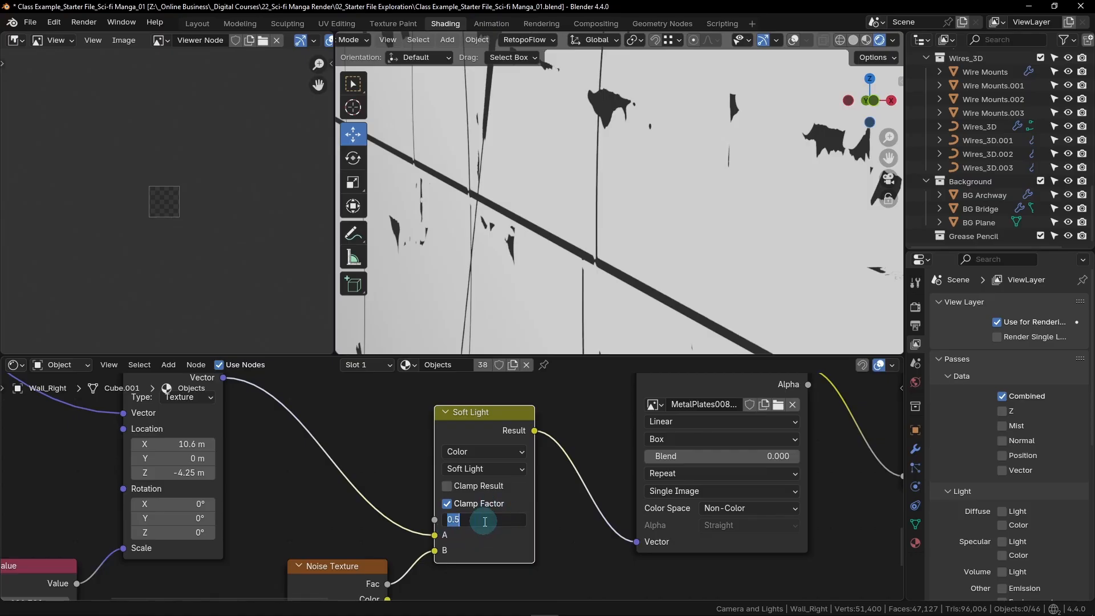
key("BackSpace")
type(".02")
key("Return")
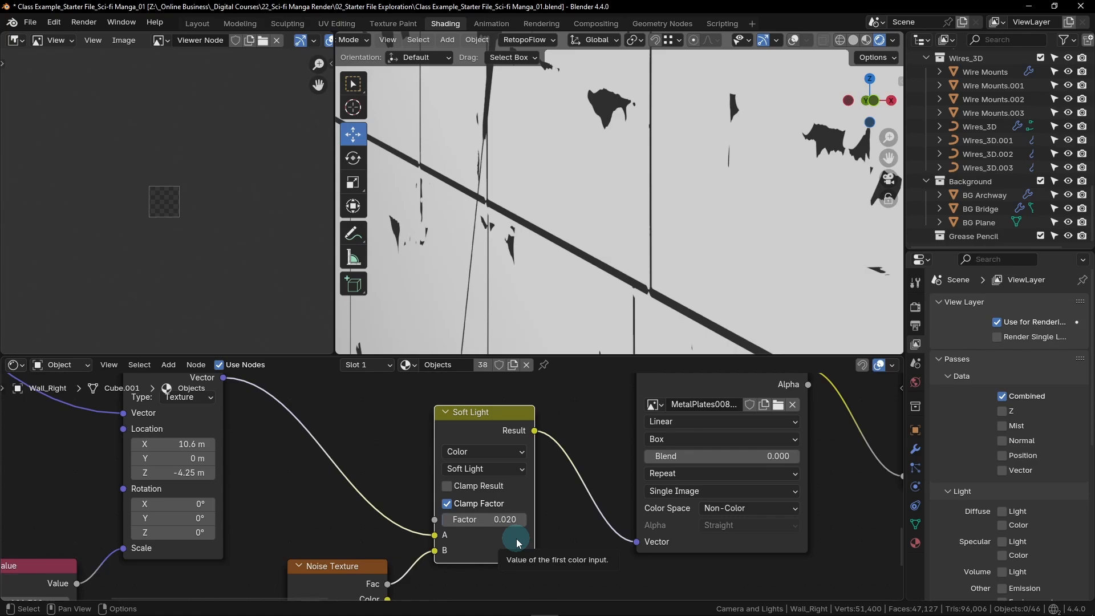
scroll(517, 542, "down", 4)
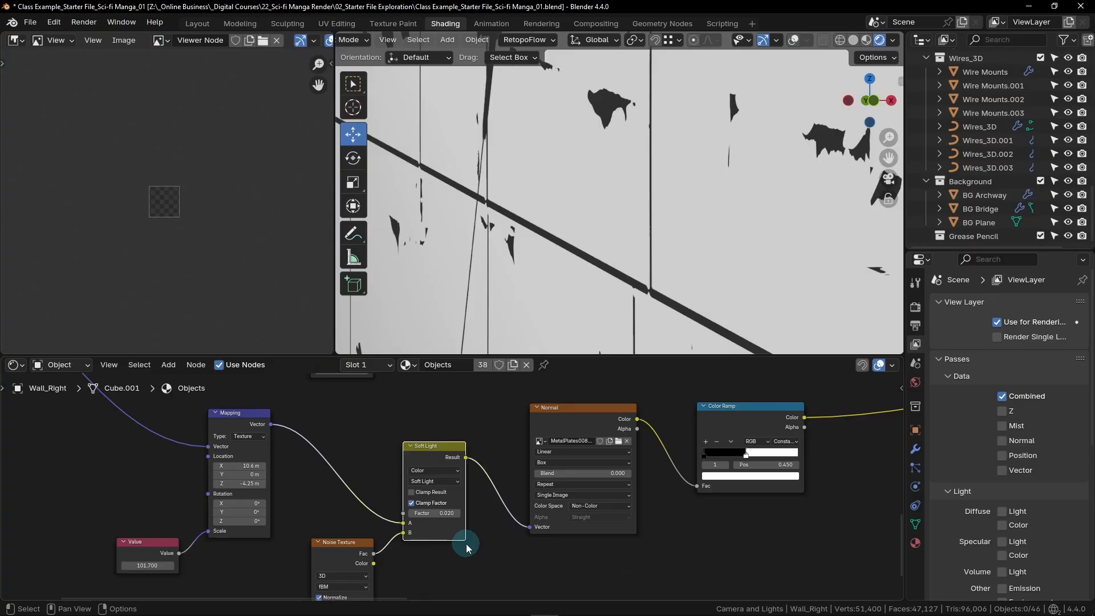
- Set the Scale of the Noise Texture feeding the Soft Light node to 20
scroll(466, 543, "up", 2)
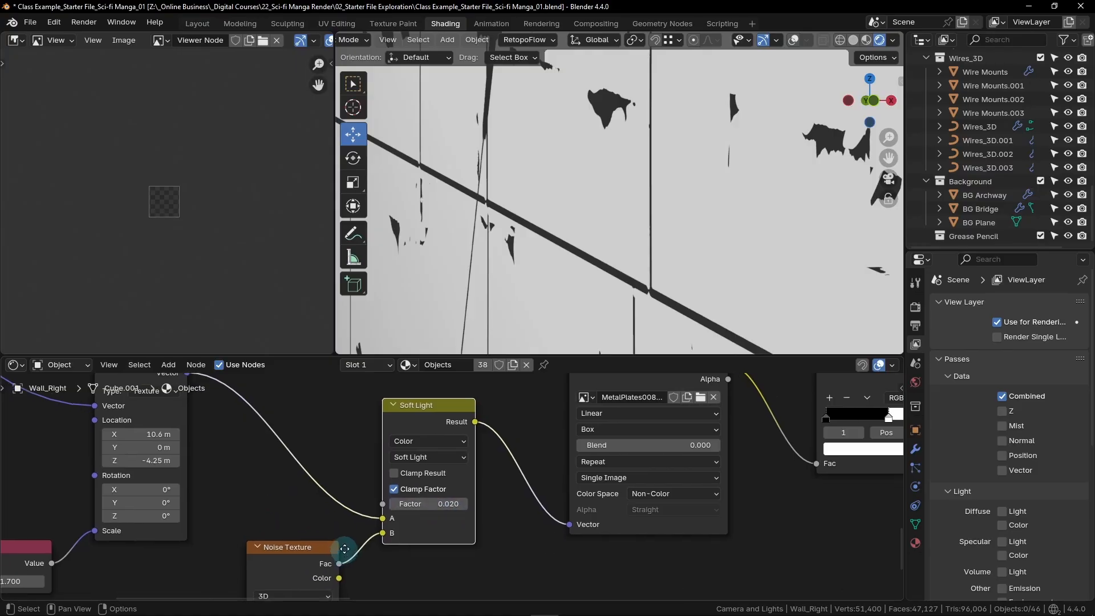
middle_click_drag(334, 557, 443, 410)
scroll(504, 510, "up", 1)
middle_click_drag(514, 512, 557, 508)
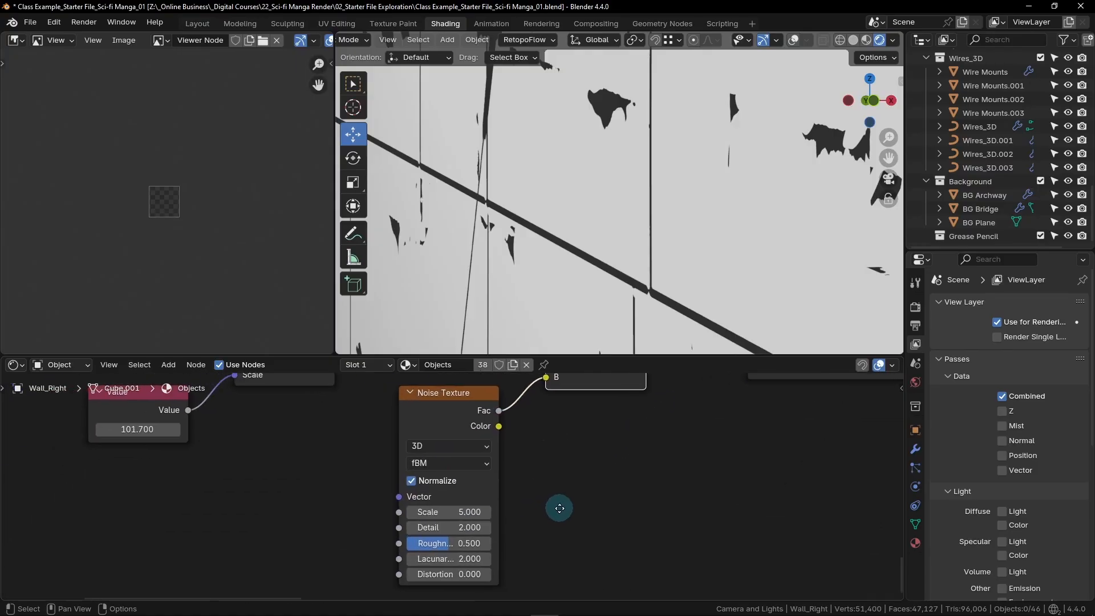
left_click_drag(453, 512, 454, 512)
left_click(455, 512)
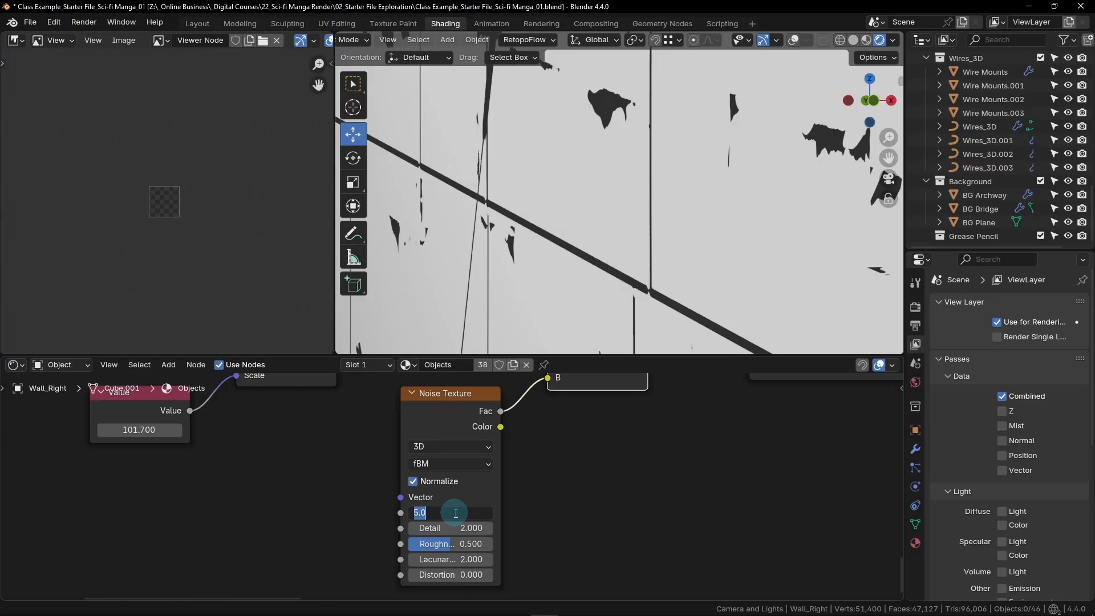
type("20")
key("Return")
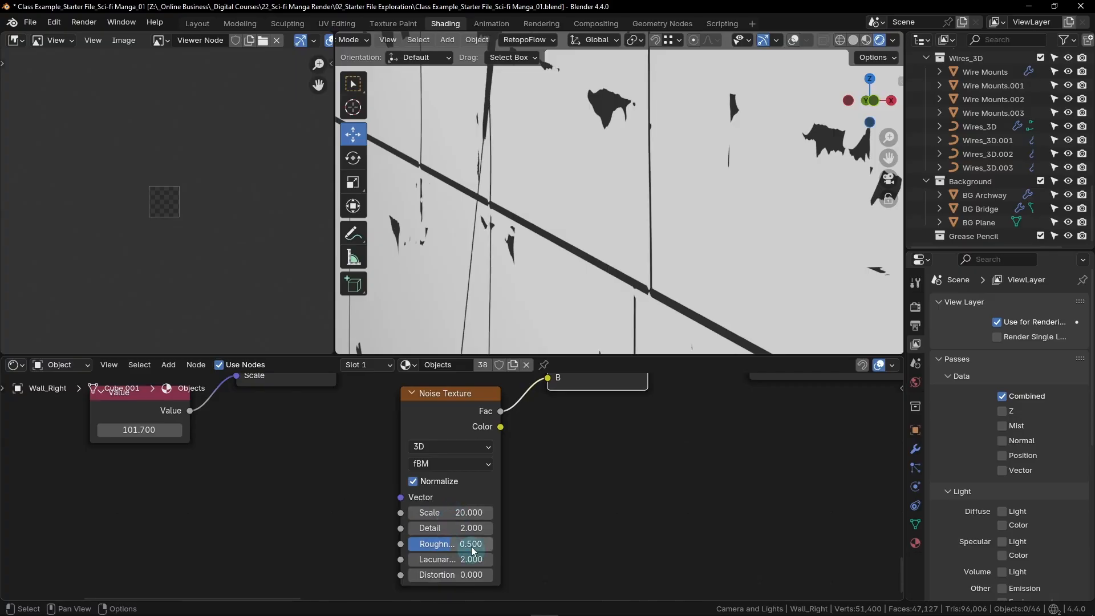
- Raise the Noise Texture's Roughness to 1 and set its Distortion to 0.3
left_click_drag(454, 543, 504, 543)
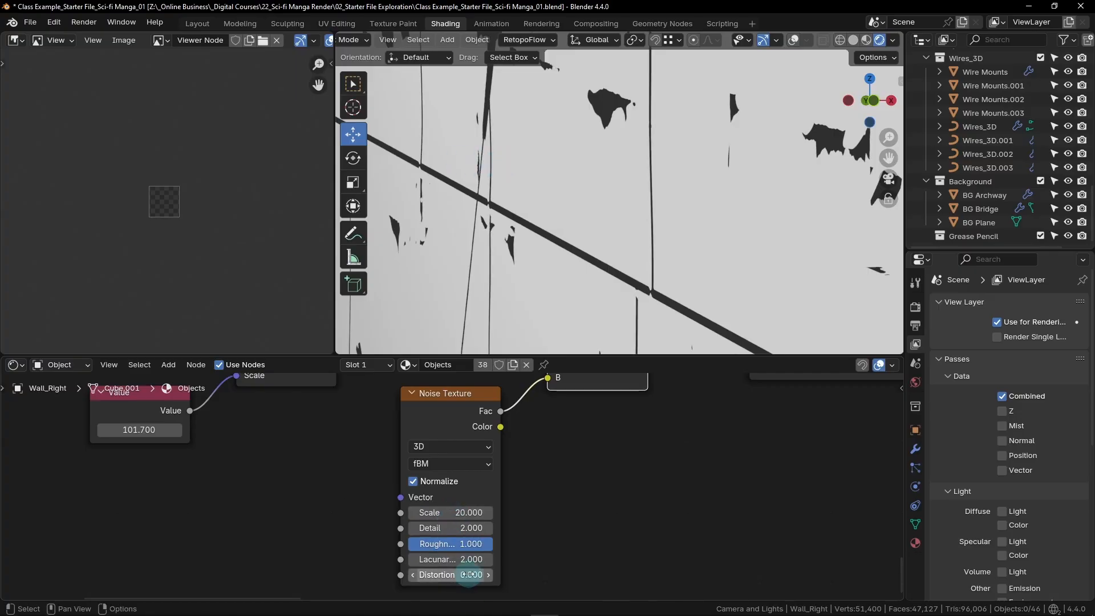
left_click(472, 575)
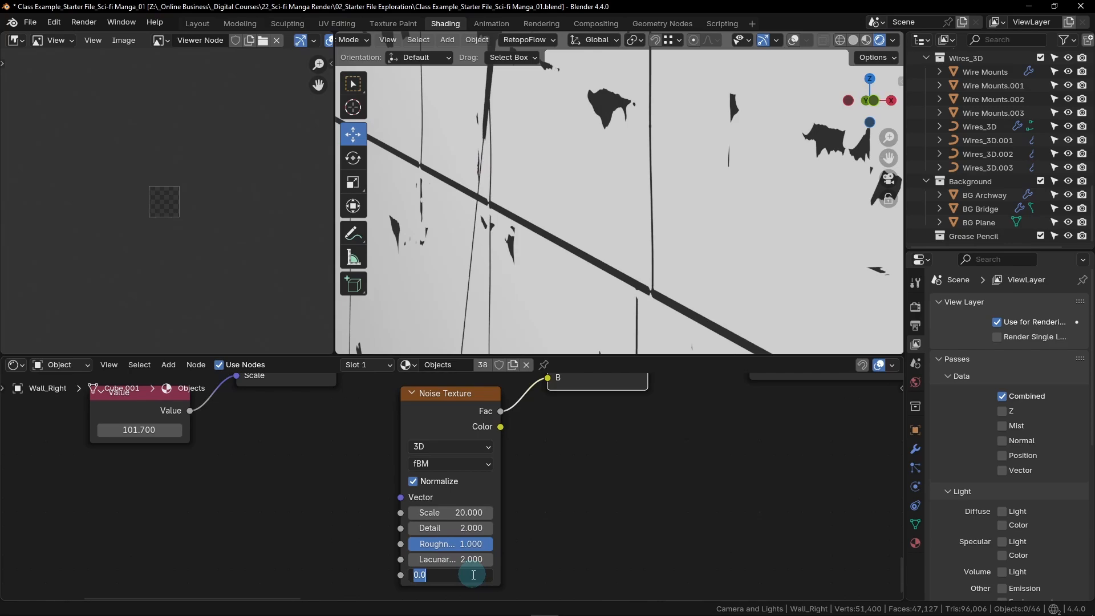
key("BackSpace")
key("Return")
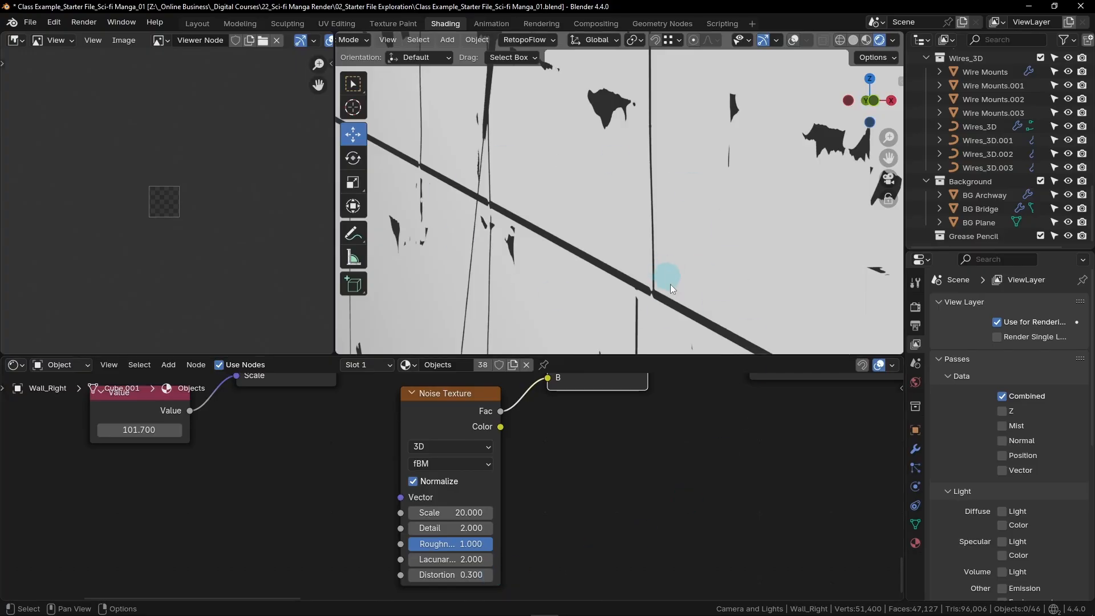
- Inspect the noise-distorted panel lines on the wall, both from a distance and up close
scroll(659, 280, "down", 12)
middle_click_drag(691, 159, 650, 198, "shift")
scroll(650, 201, "up", 5)
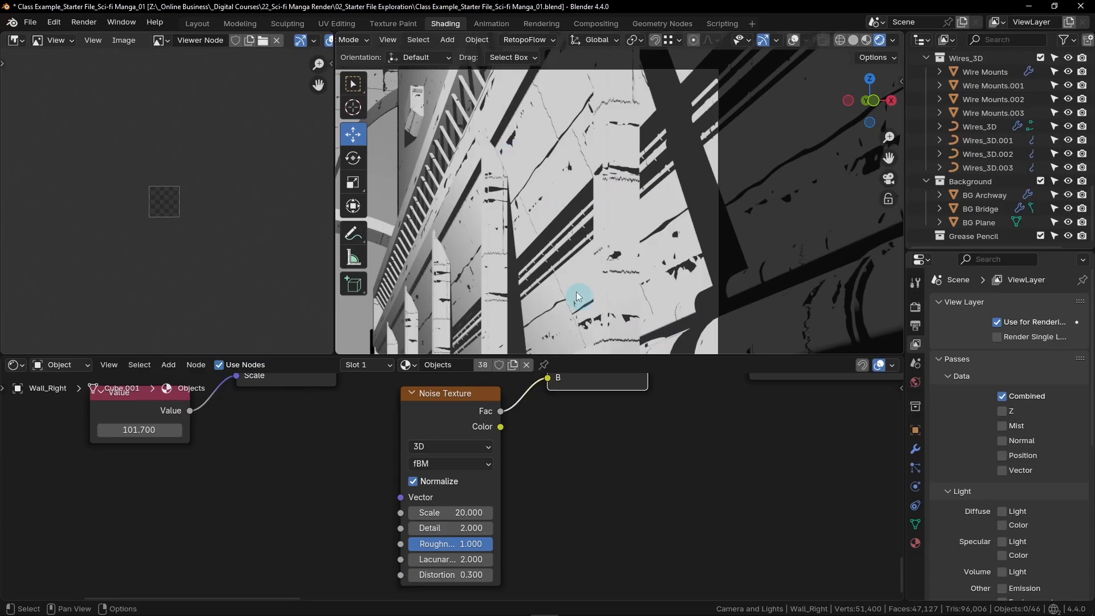
middle_click_drag(532, 194, 538, 100, "shift")
scroll(539, 231, "up", 8)
middle_click_drag(611, 306, 604, 177, "shift")
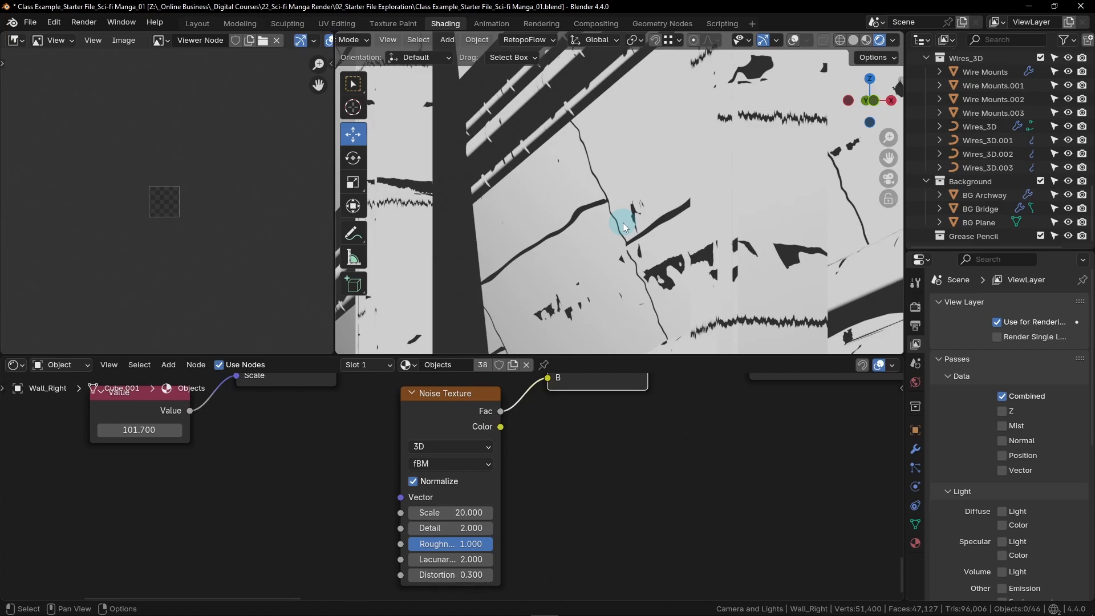
key("Home")
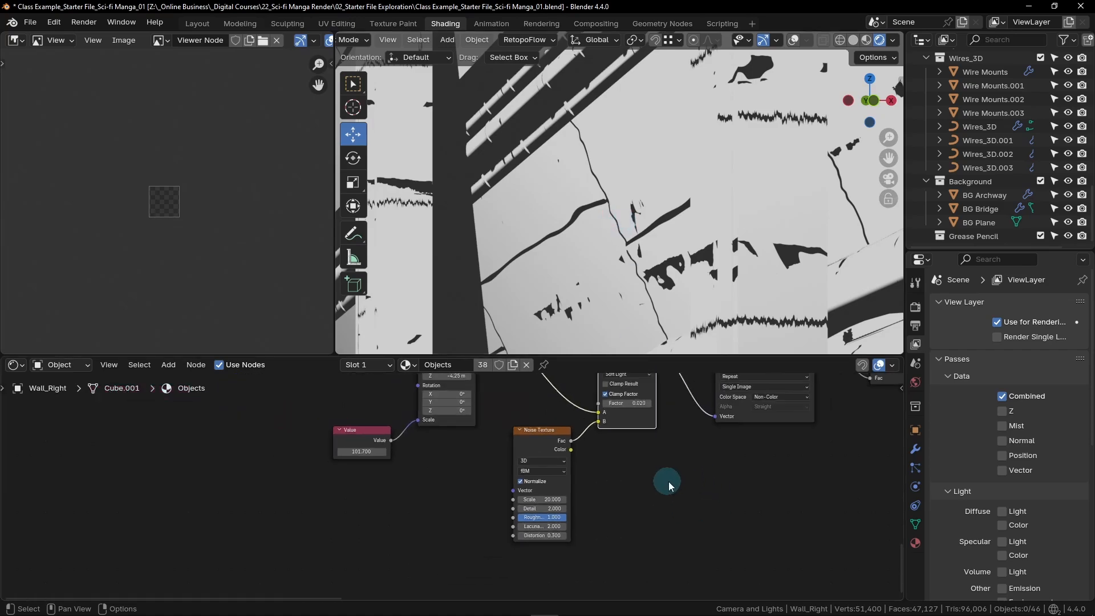
- Move the Material Output node further from the final Color Ramp to make room for more nodes
middle_click_drag(765, 482, 431, 540)
scroll(562, 501, "down", 10)
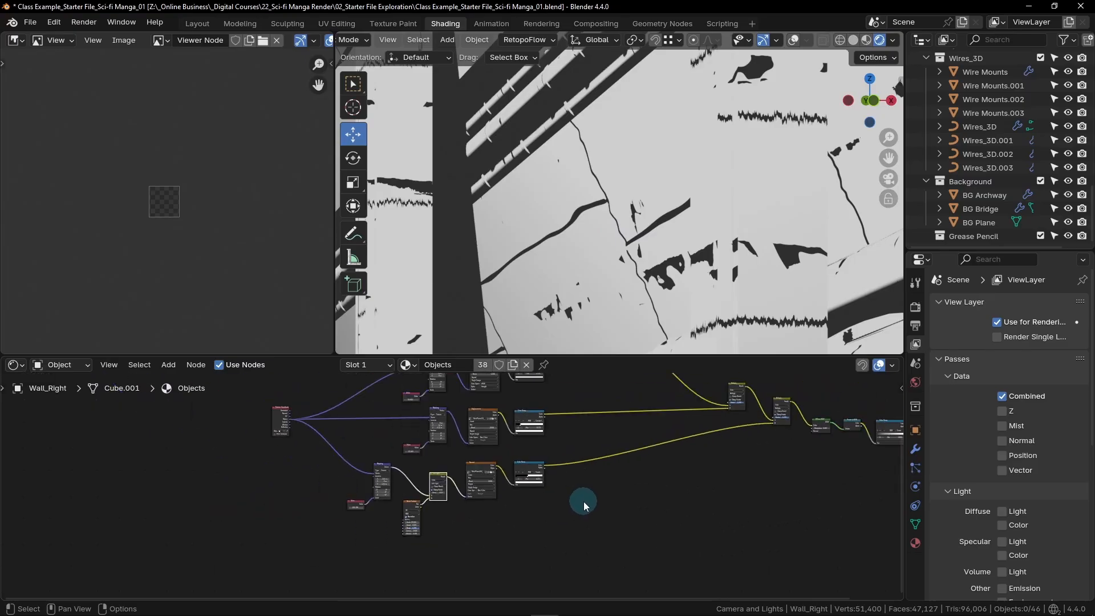
middle_click_drag(754, 489, 506, 516)
middle_click_drag(618, 431, 566, 435)
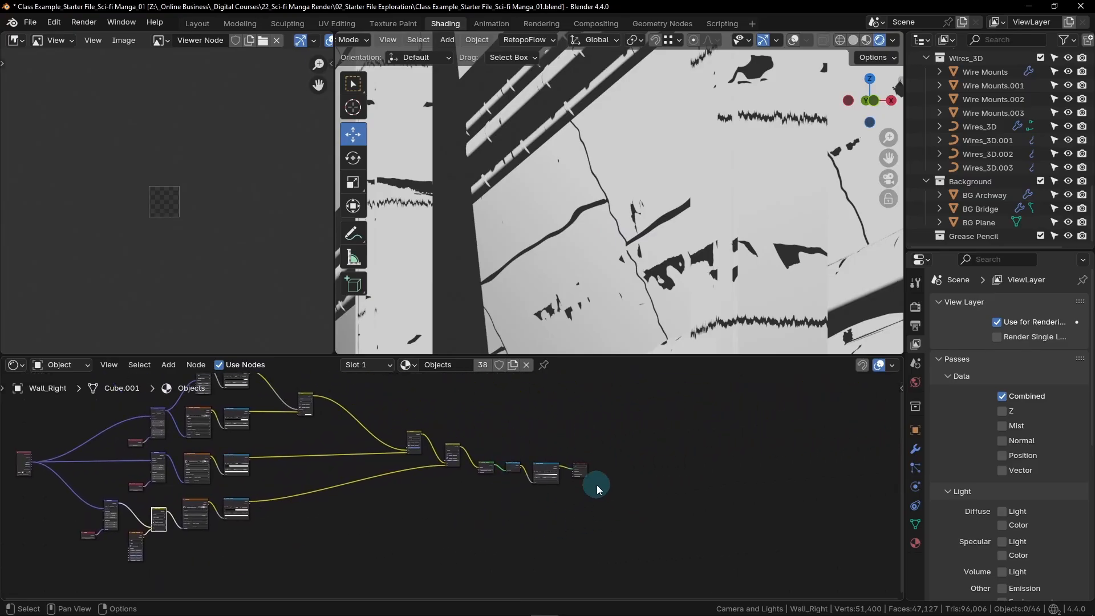
scroll(579, 473, "up", 3)
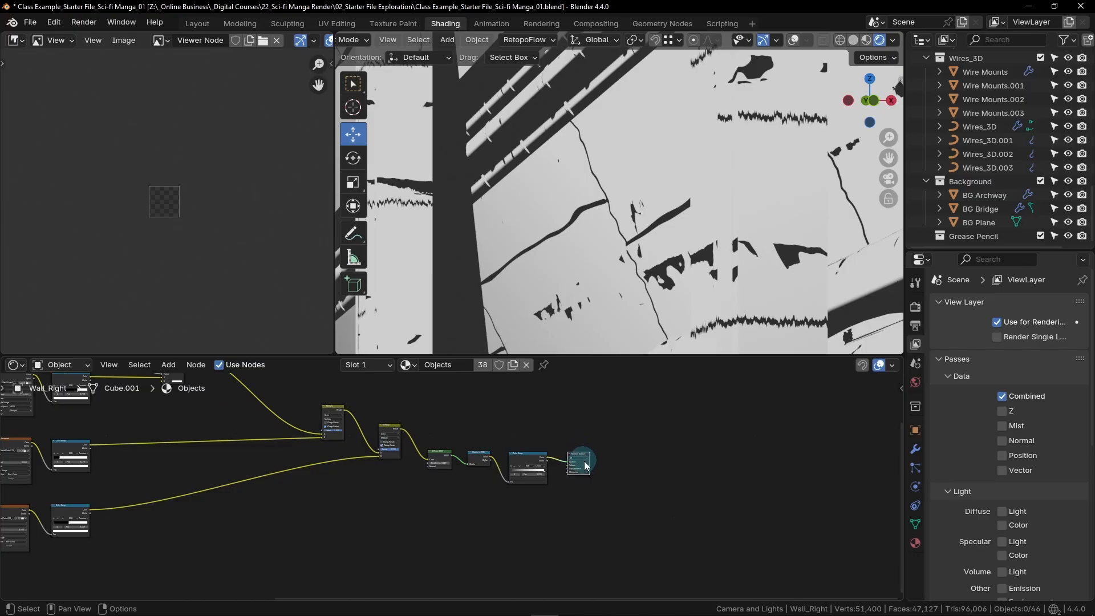
scroll(580, 457, "up", 2)
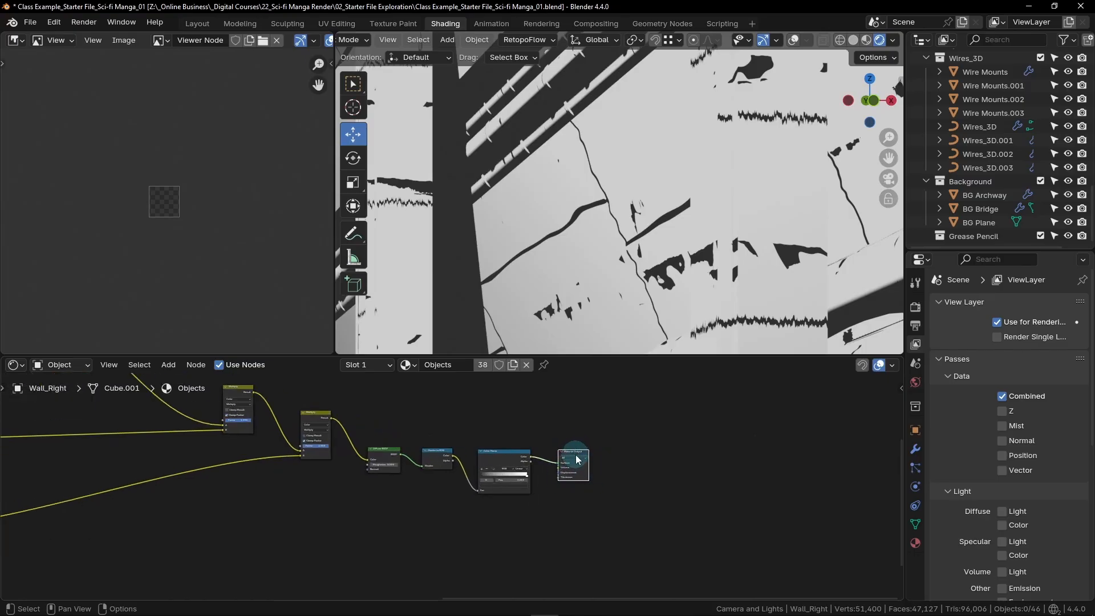
left_click_drag(573, 456, 730, 456)
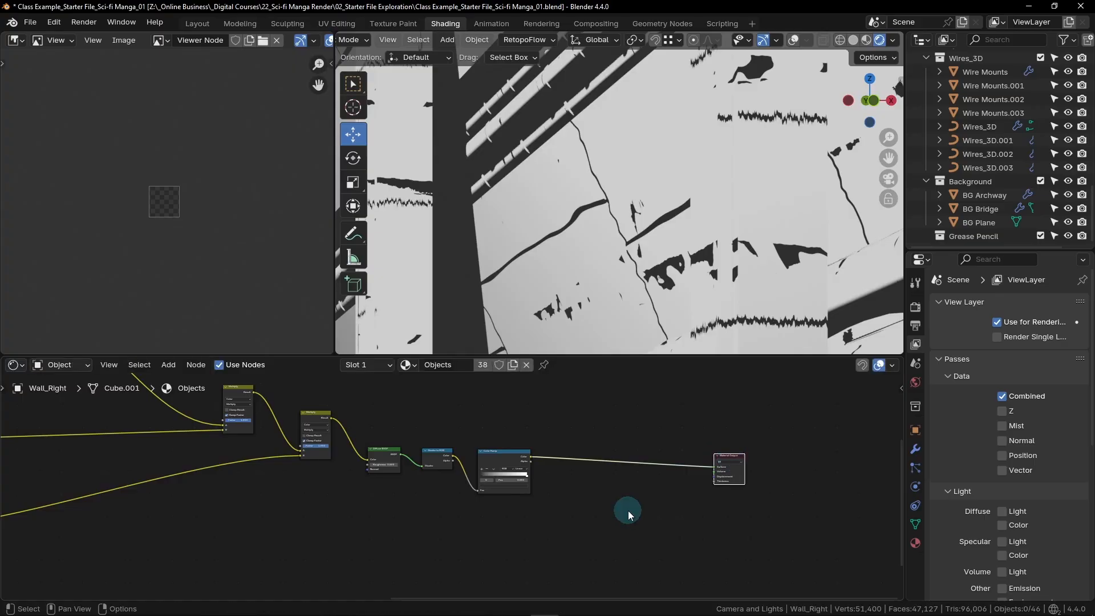
- Add a Camera Data node below the Diffuse BSDF node
key("shift+a")
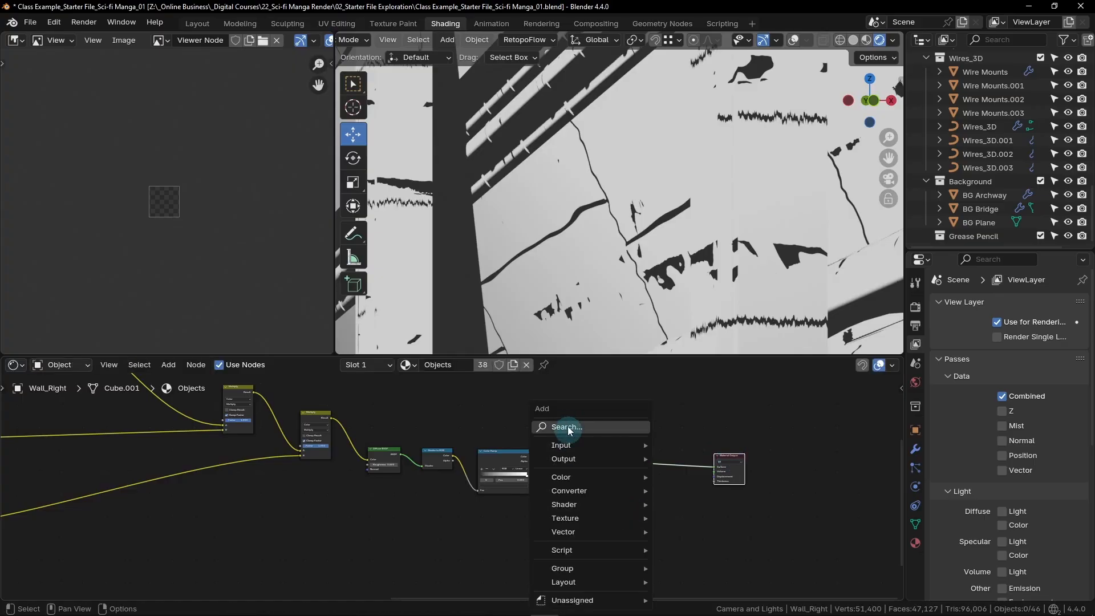
left_click(571, 426)
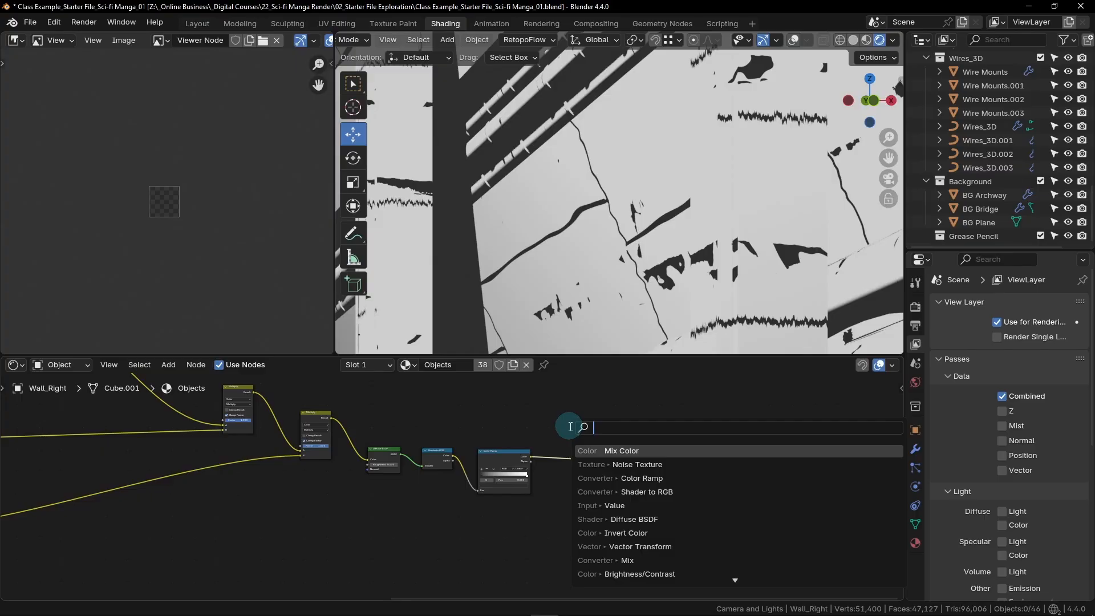
type("cam")
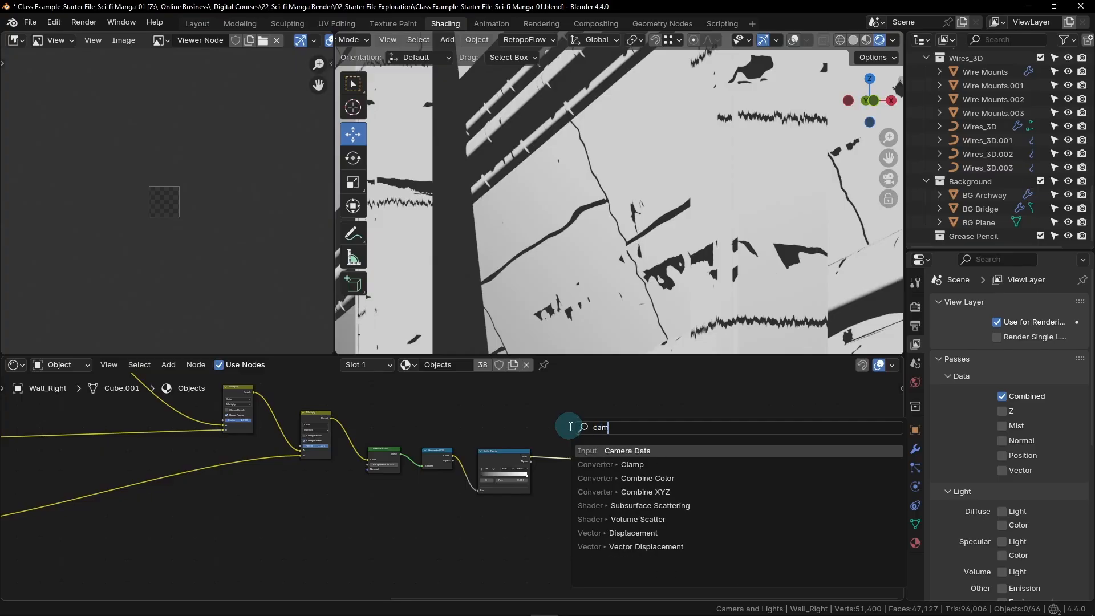
left_click(625, 451)
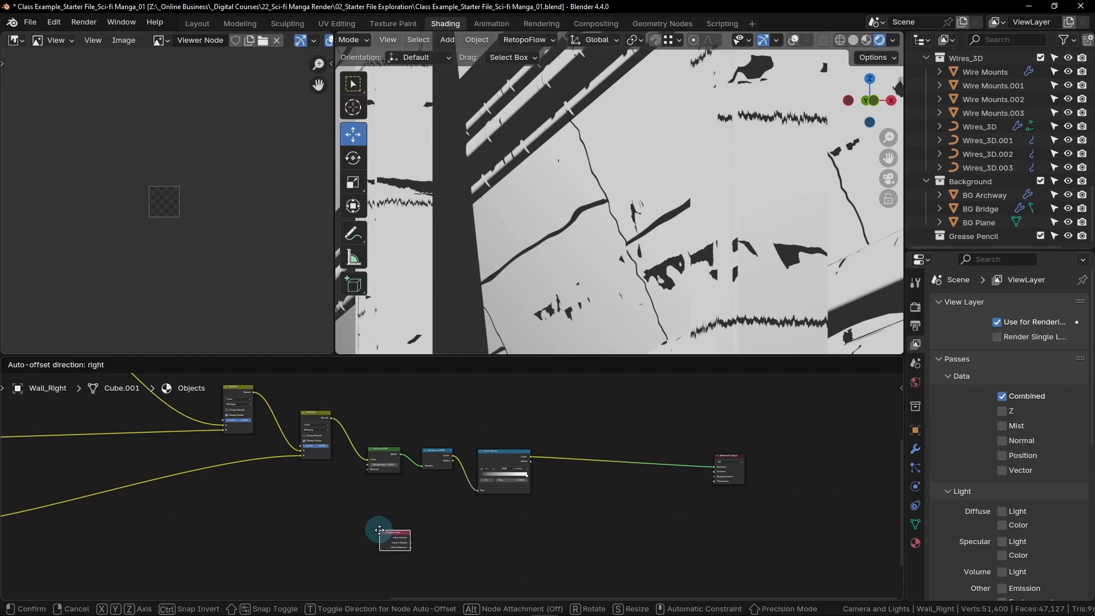
left_click(370, 530)
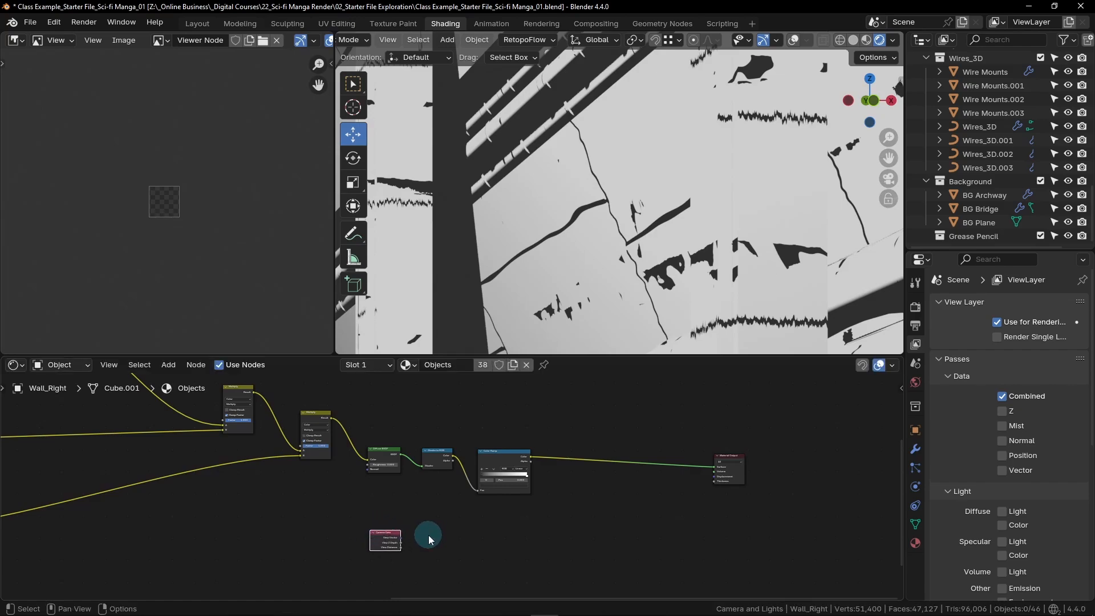
- Add a Map Range node beside the Camera Data node
key("shift+a")
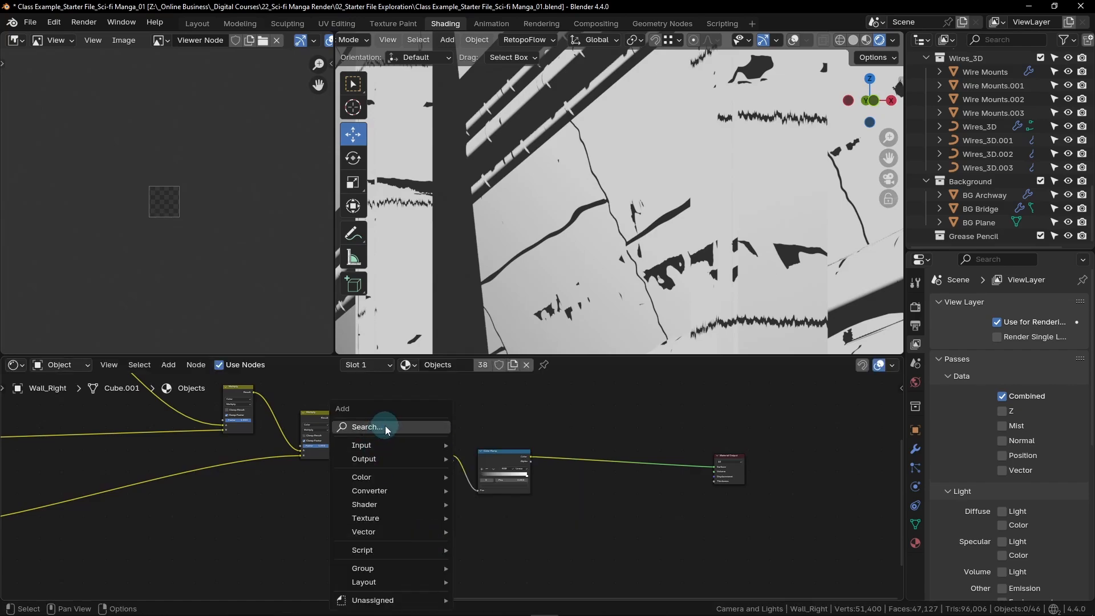
left_click(385, 425)
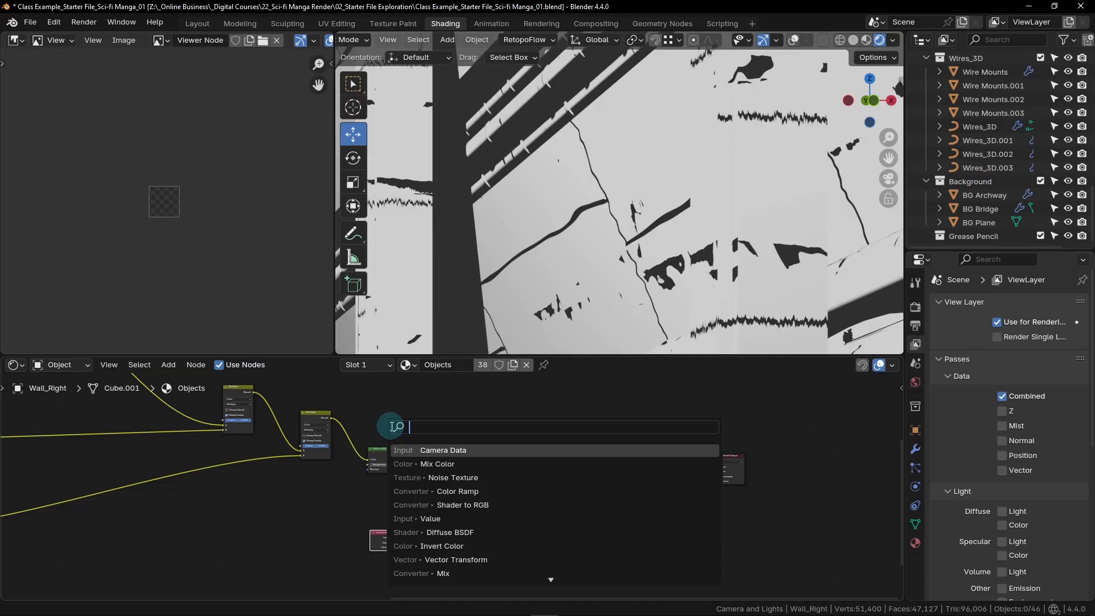
type("map")
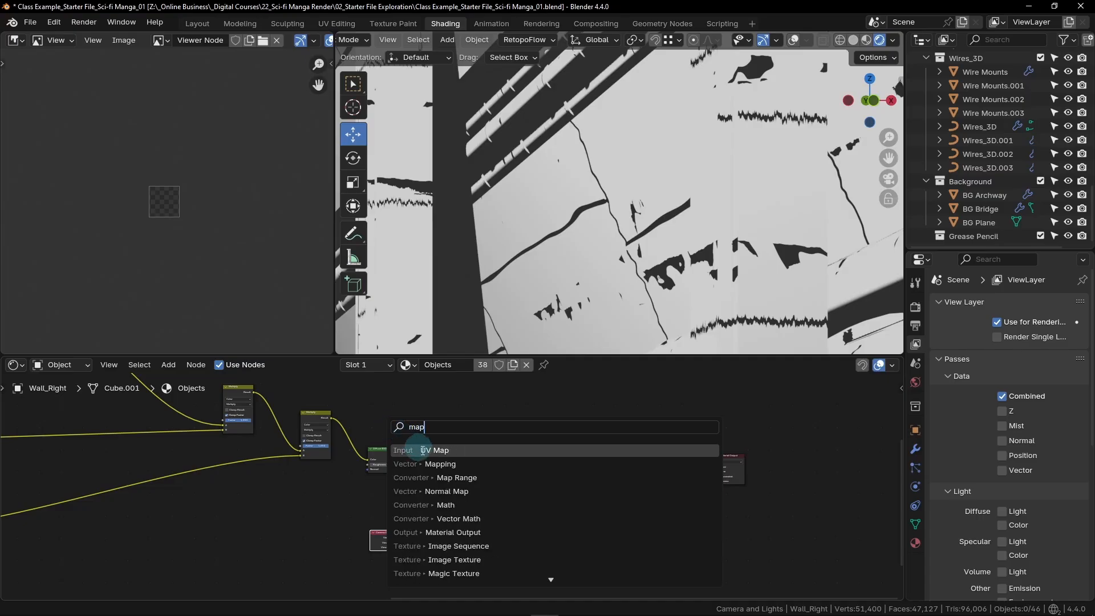
left_click(480, 477)
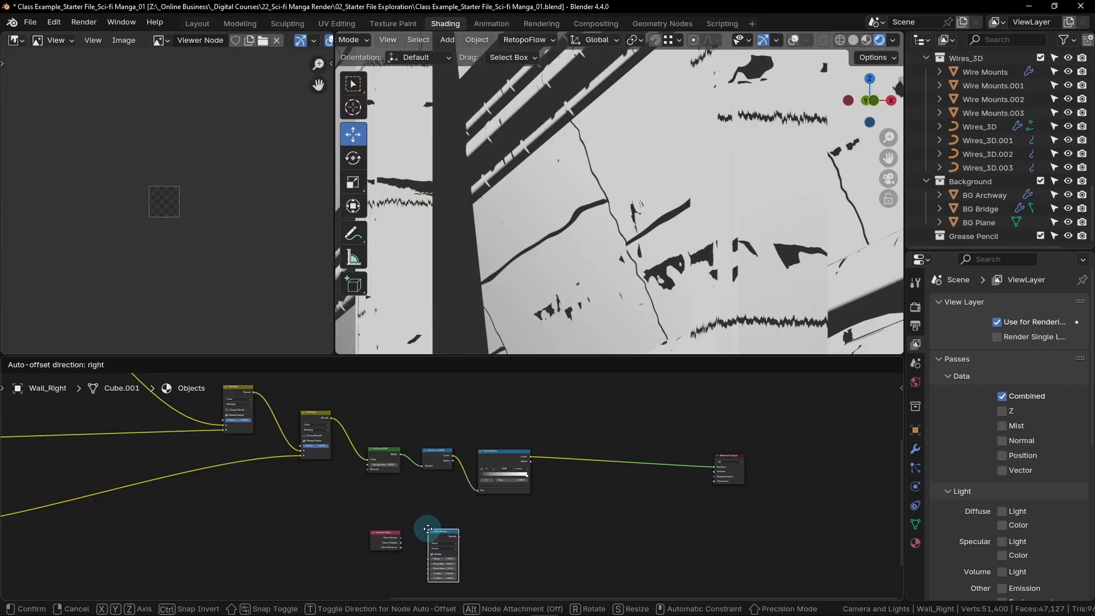
left_click(427, 528)
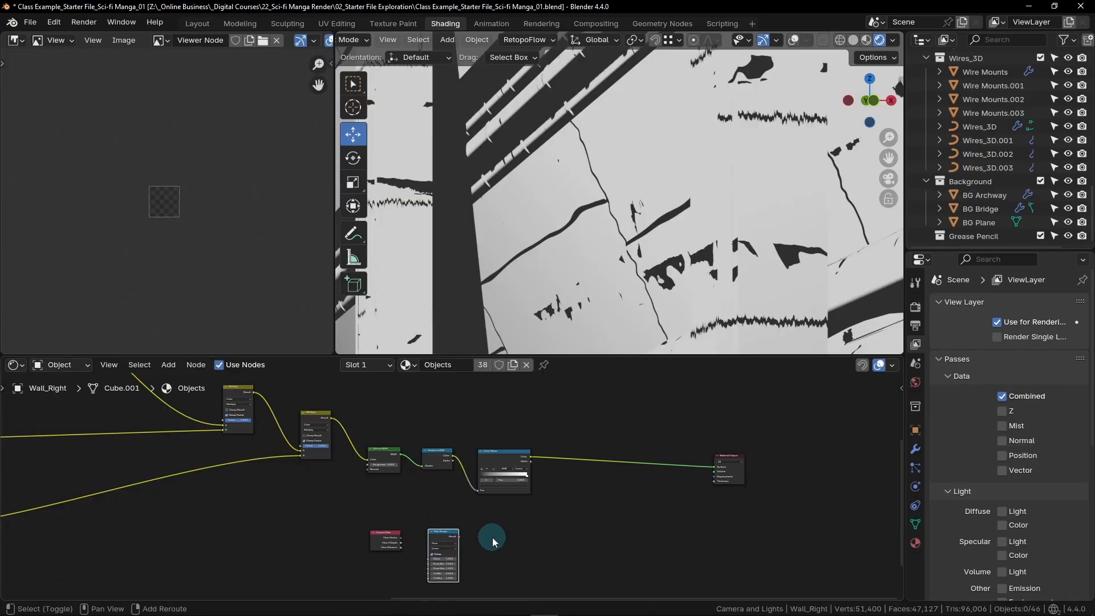
- Add a Color Ramp node beside the Map Range node
key("shift+a")
left_click(447, 423)
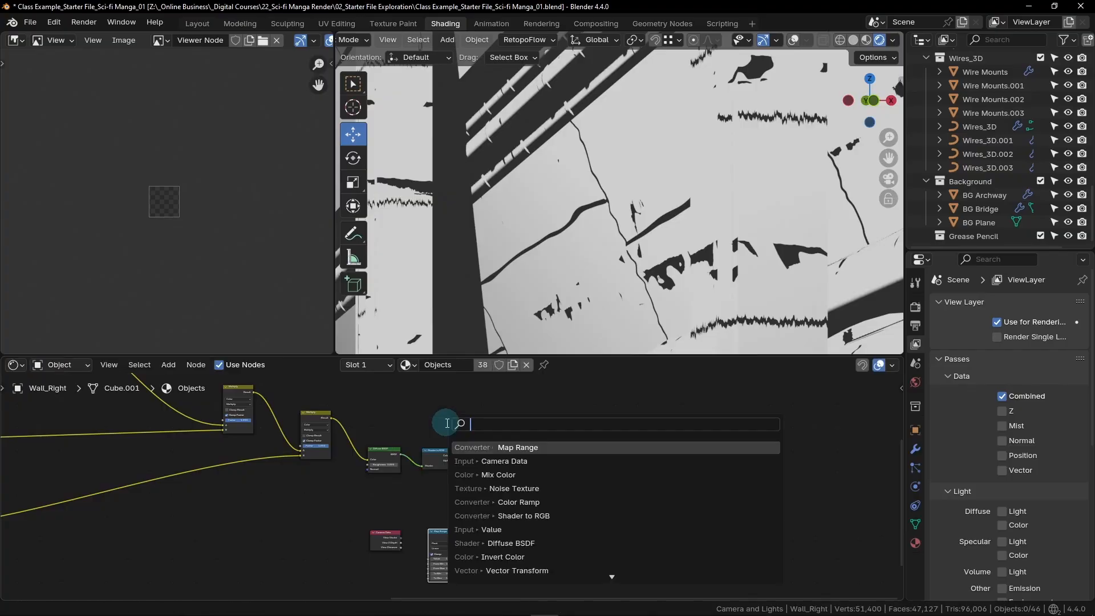
type("color")
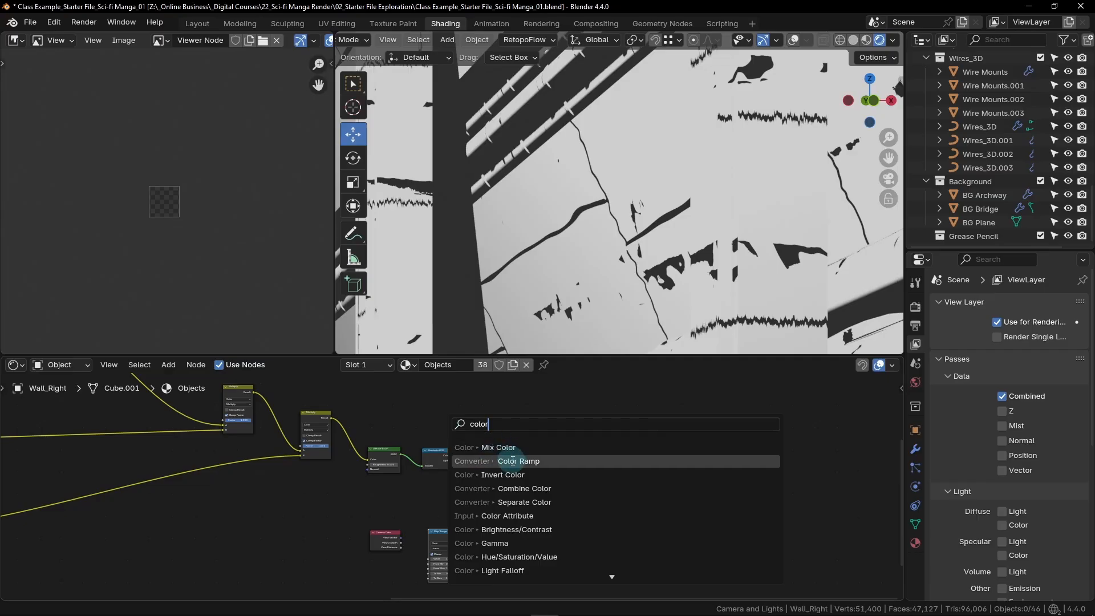
left_click(512, 461)
left_click(562, 525)
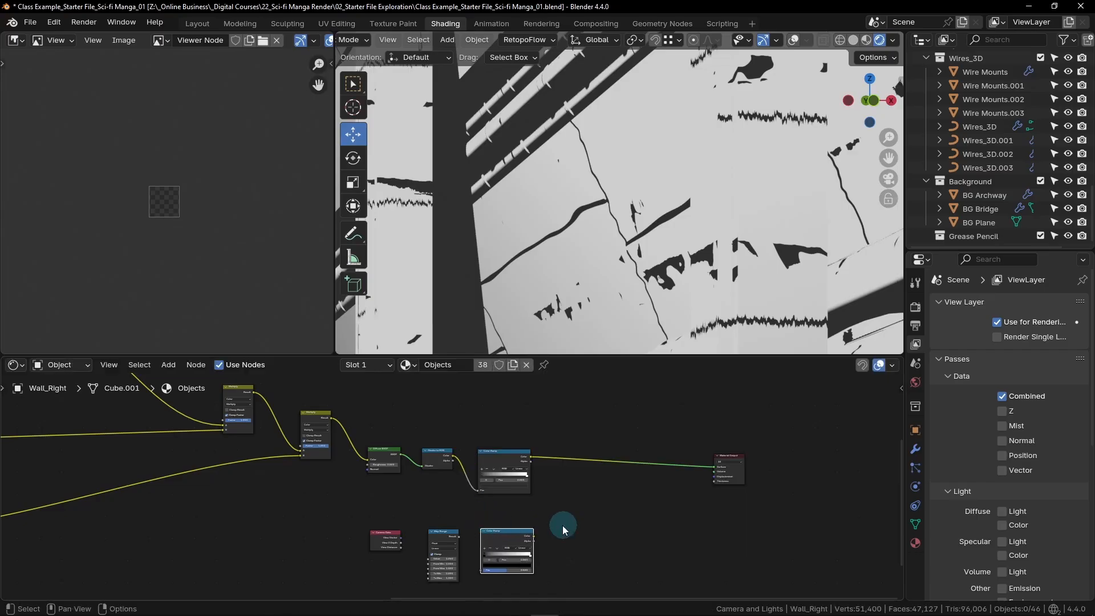
- Add a Mix Color node and insert it on the link between the final Color Ramp and the Material Output
key("shift+a")
left_click(505, 431)
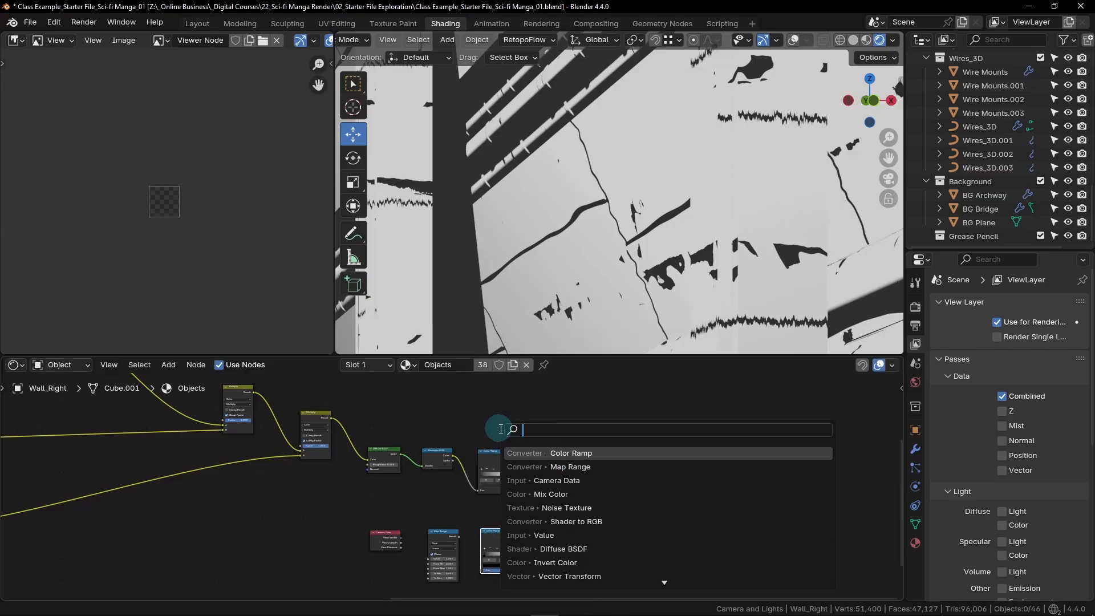
type("mix")
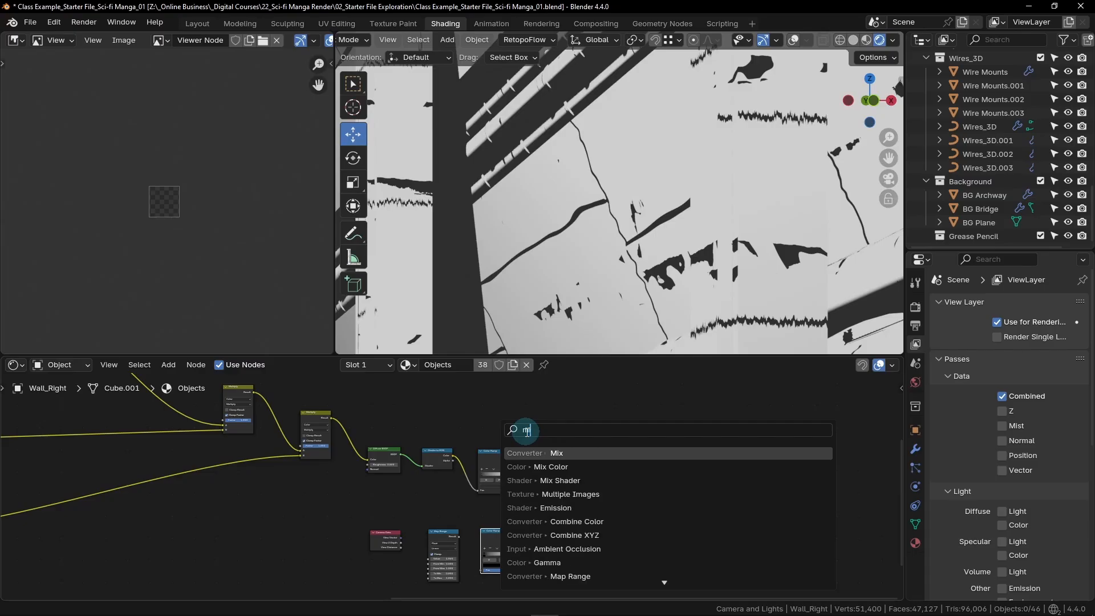
left_click(548, 468)
left_click(562, 518)
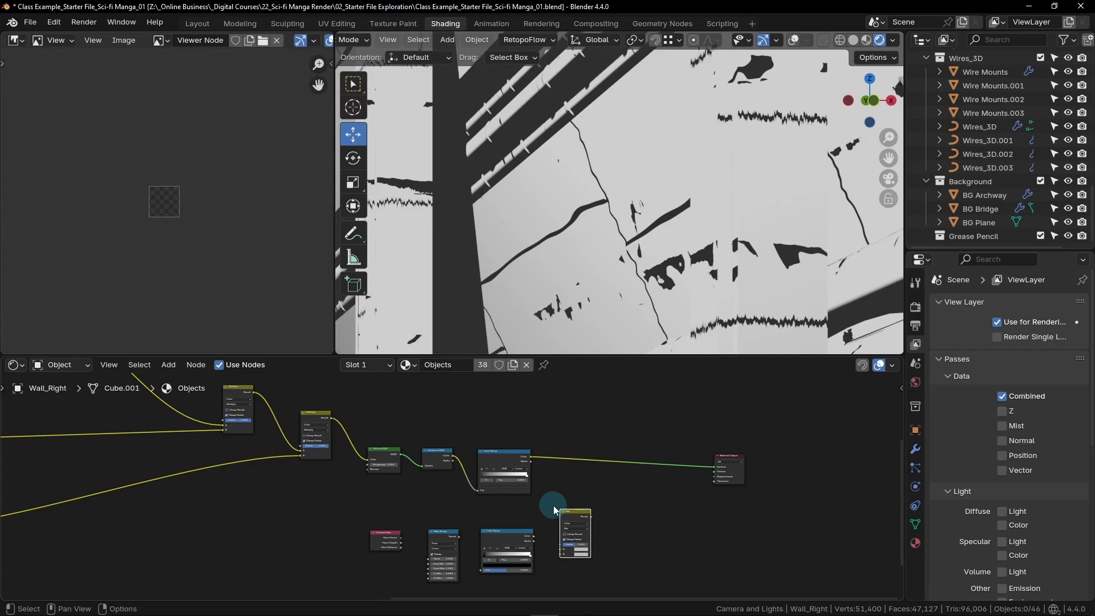
left_click_drag(577, 510, 619, 451)
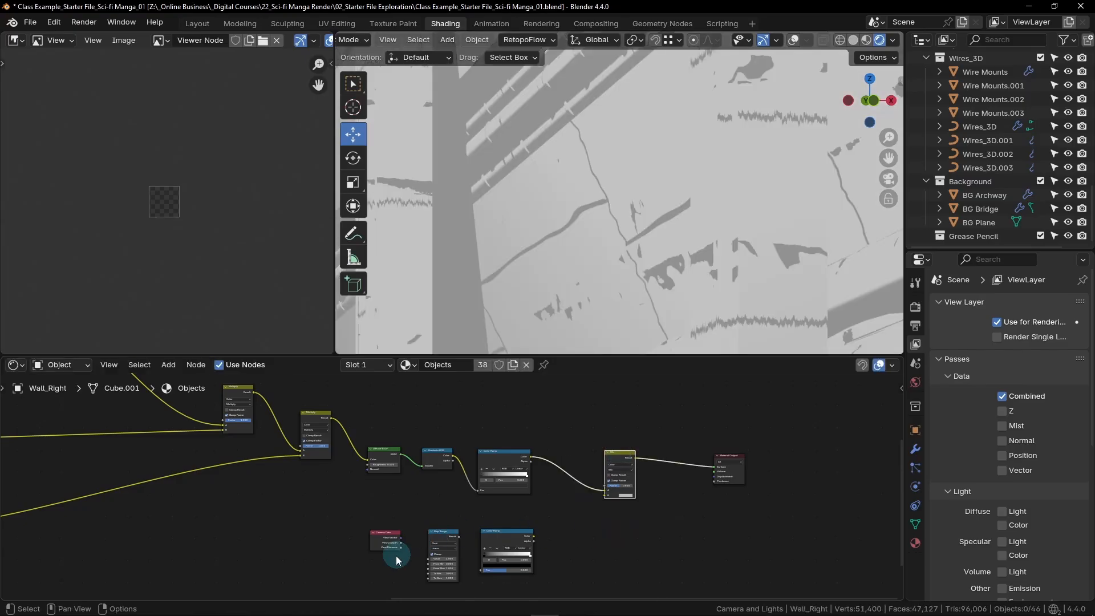
- Connect the Camera Data node's View Z Depth output to the Map Range node's Value input
scroll(399, 561, "up", 8)
middle_click_drag(516, 495, 442, 468)
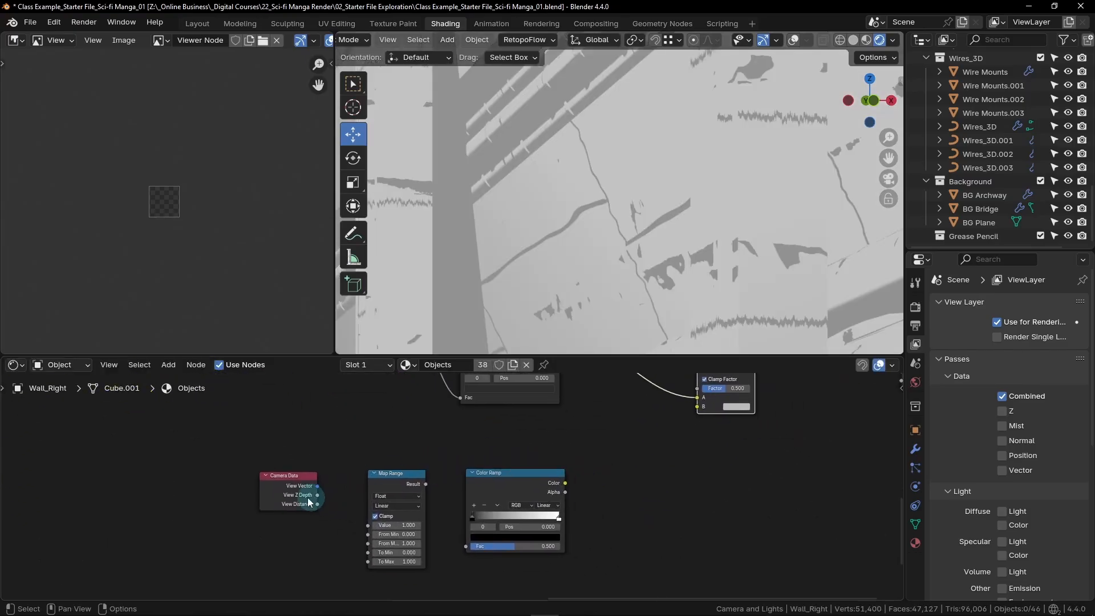
left_click_drag(317, 495, 345, 509)
left_click_drag(368, 531, 368, 525)
scroll(379, 529, "up", 2)
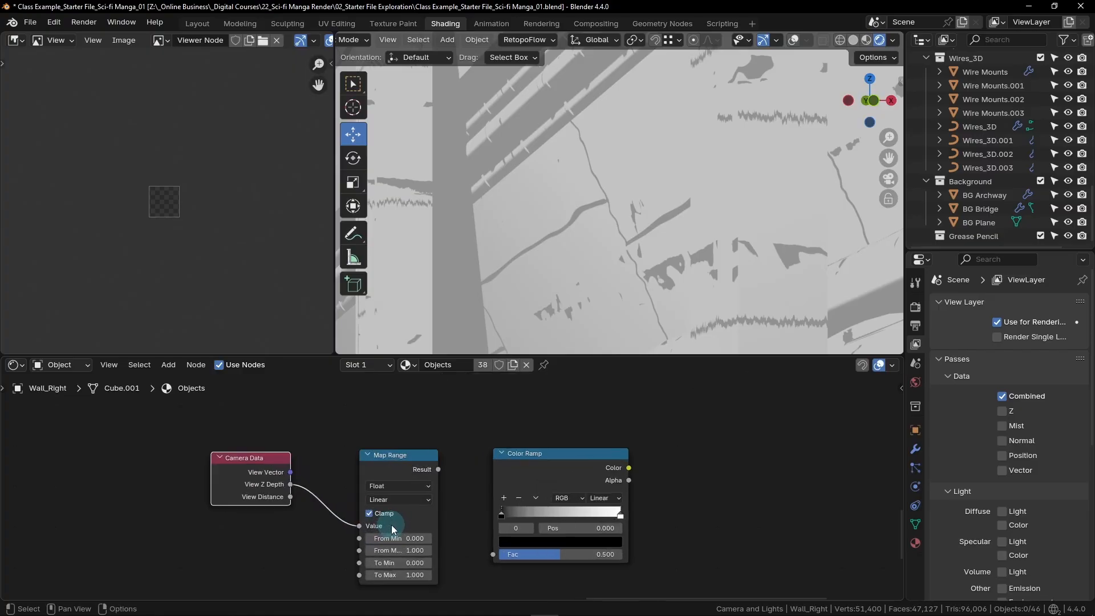
- Link the Map Range Result to the new Color Ramp's Fac, and that ramp's Color to the Mix node's B input
left_click_drag(442, 465, 501, 556)
scroll(663, 488, "down", 2)
middle_click_drag(663, 489, 408, 533)
left_click_drag(397, 533, 530, 454)
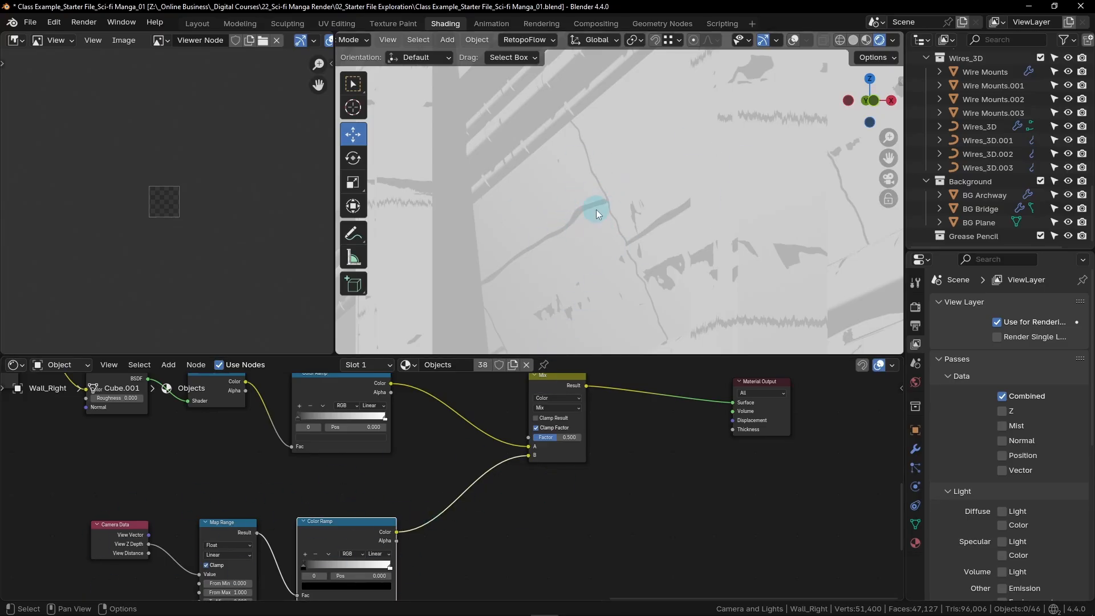
- Switch the Mix node before the Material Output to Multiply blending and set its Factor to 1
middle_click_drag(596, 210, 630, 131, "ctrl")
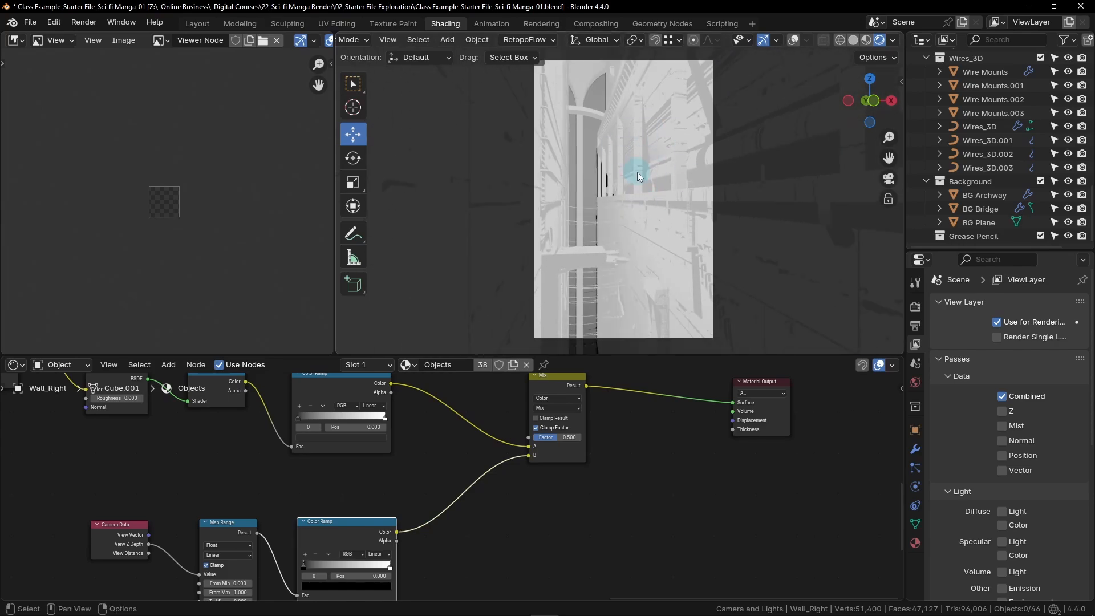
middle_click_drag(637, 172, 639, 171, "shift")
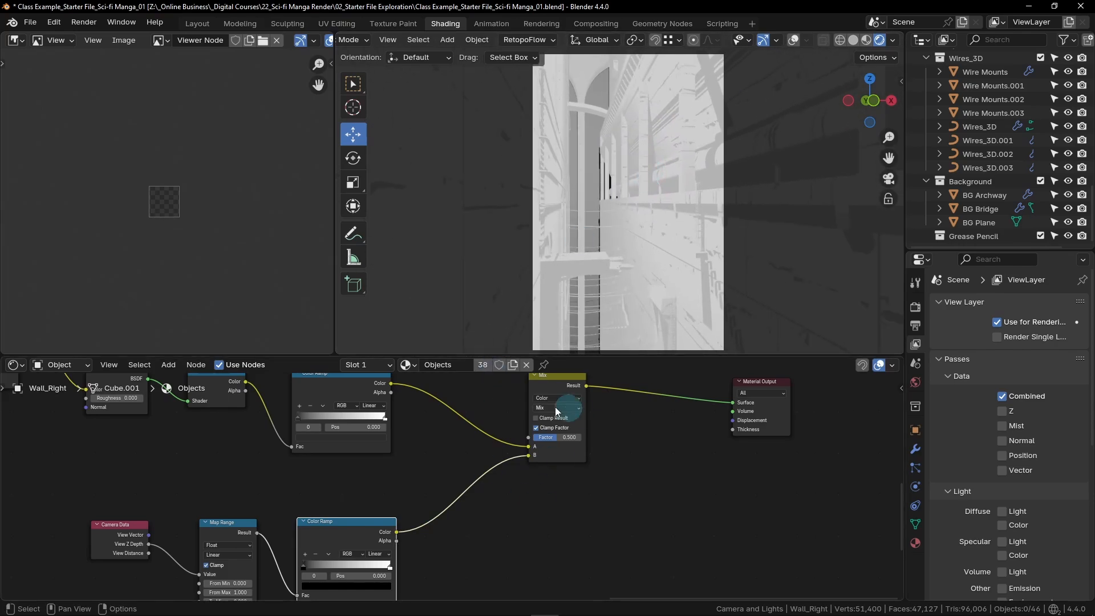
scroll(556, 406, "up", 3)
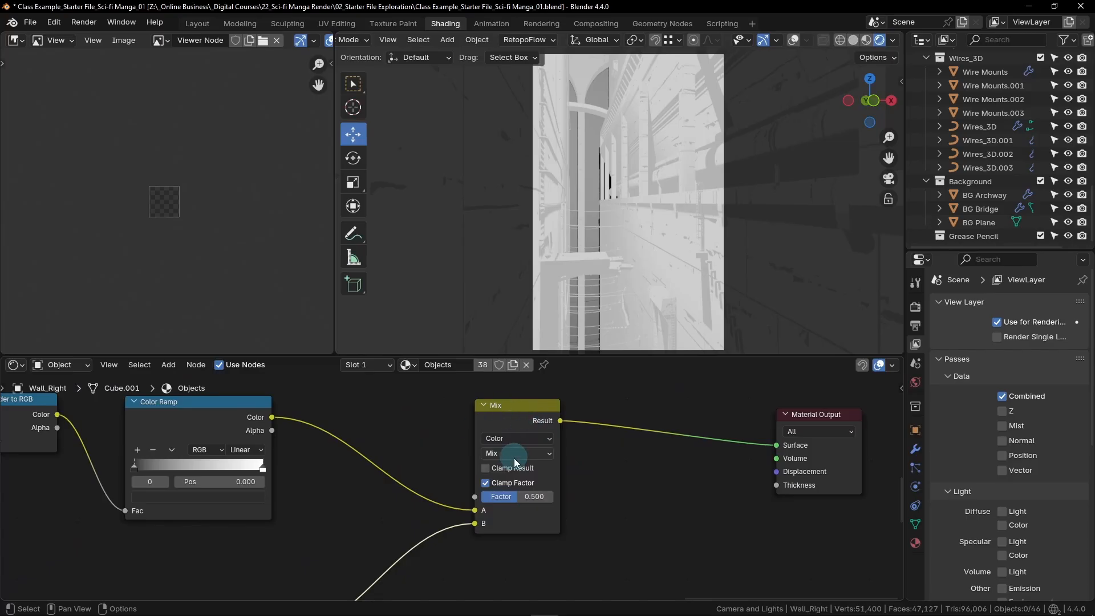
left_click(540, 453)
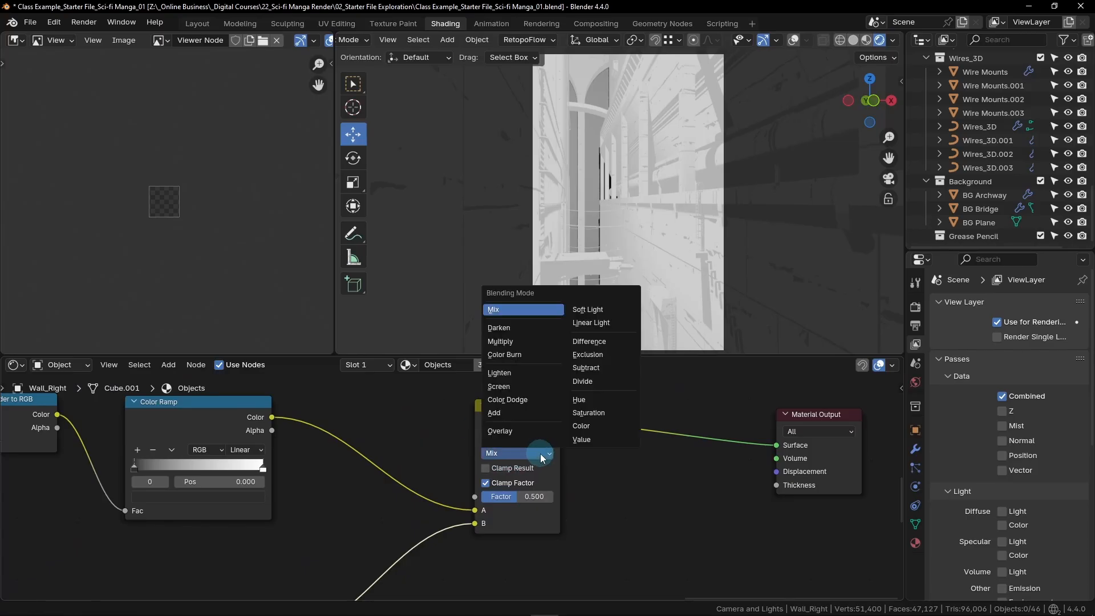
left_click(518, 339)
left_click_drag(499, 504, 562, 492)
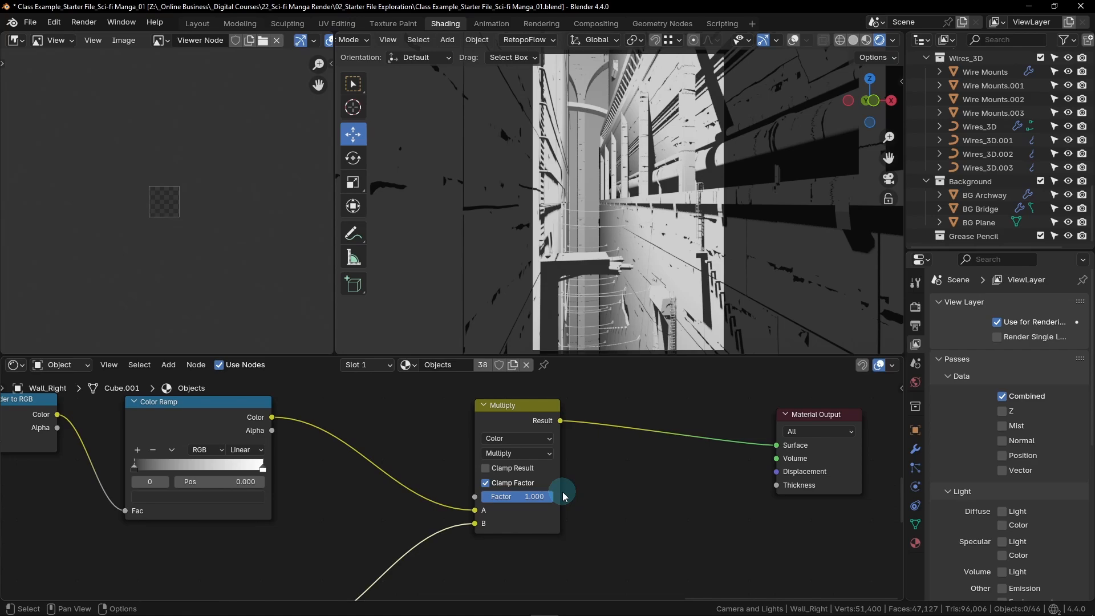
- Set the Map Range node's From Max value to 172.1
scroll(579, 499, "down", 3)
middle_click_drag(240, 551, 427, 442)
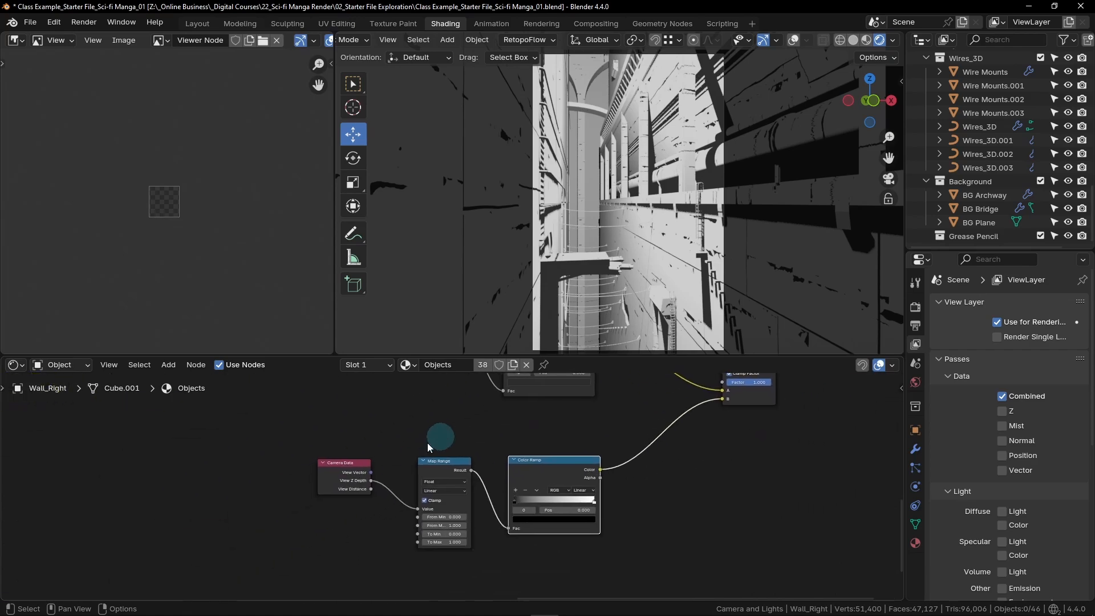
scroll(334, 489, "up", 3)
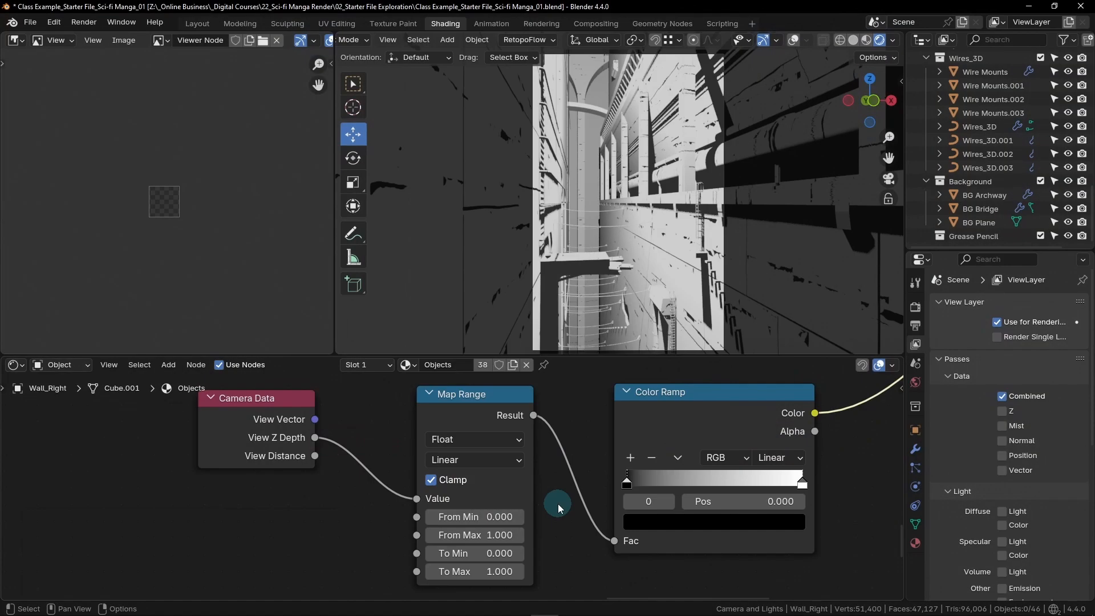
left_click(473, 537)
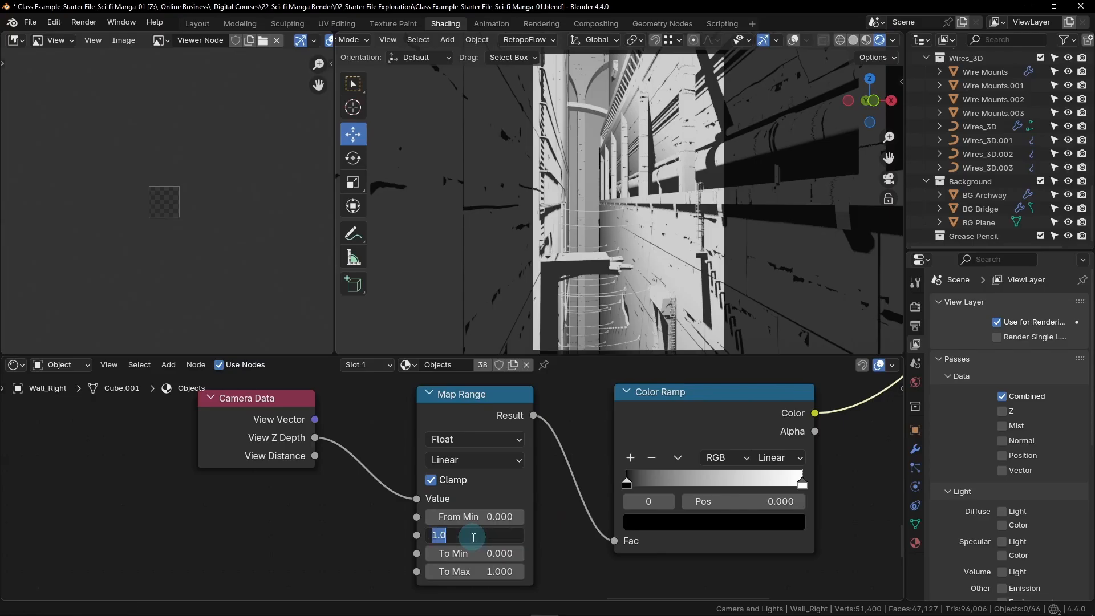
type("172.1")
key("Return")
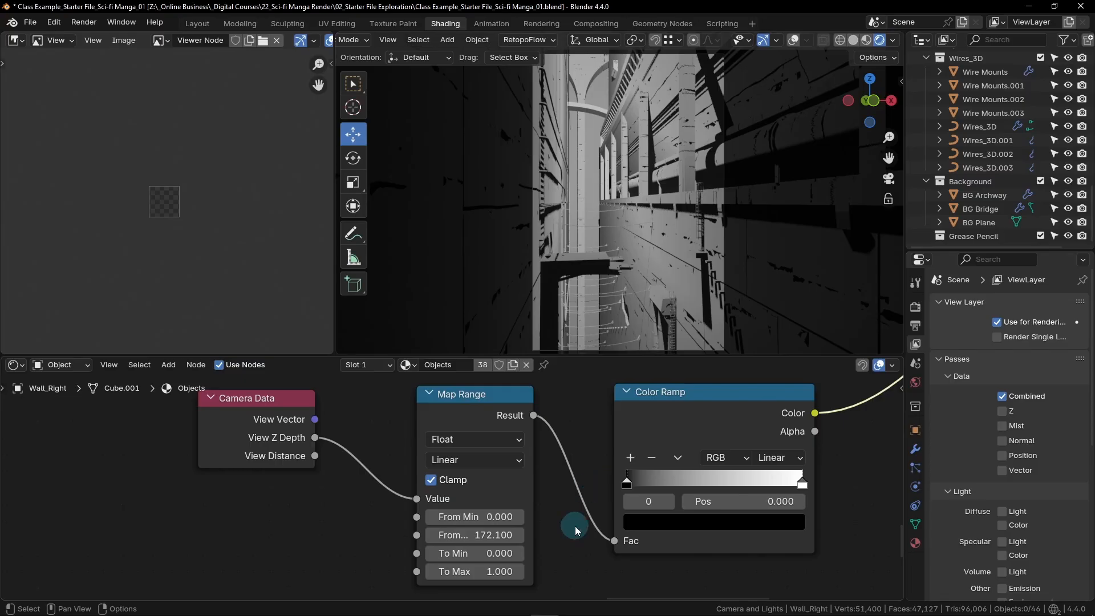
middle_click_drag(797, 514, 616, 518)
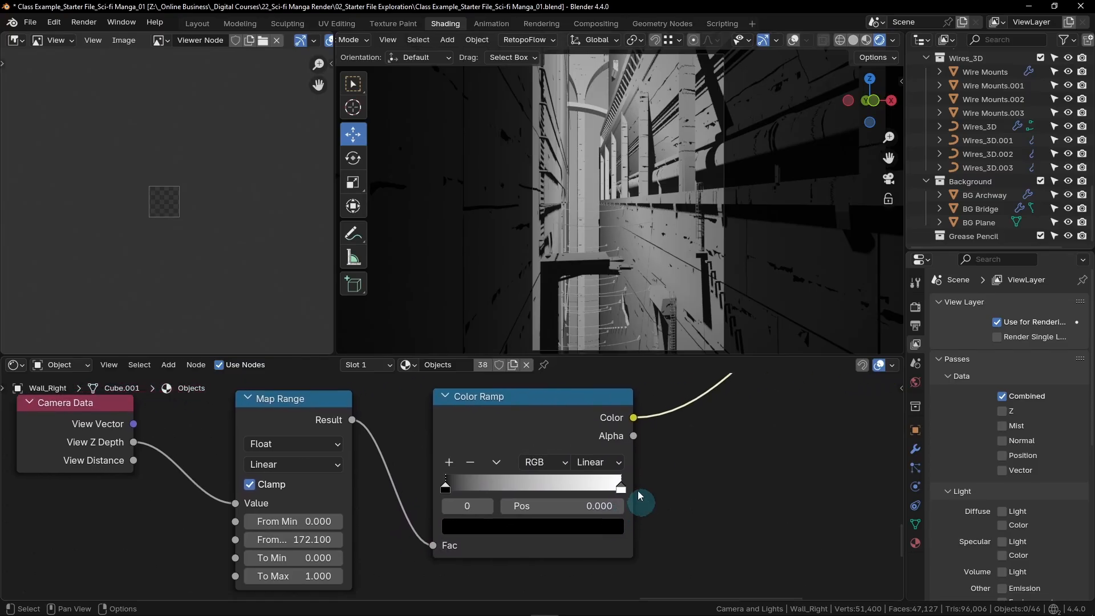
- Switch the camera-depth Color Ramp to B-Spline interpolation and change its black stop at position 0 to white
left_click(621, 463)
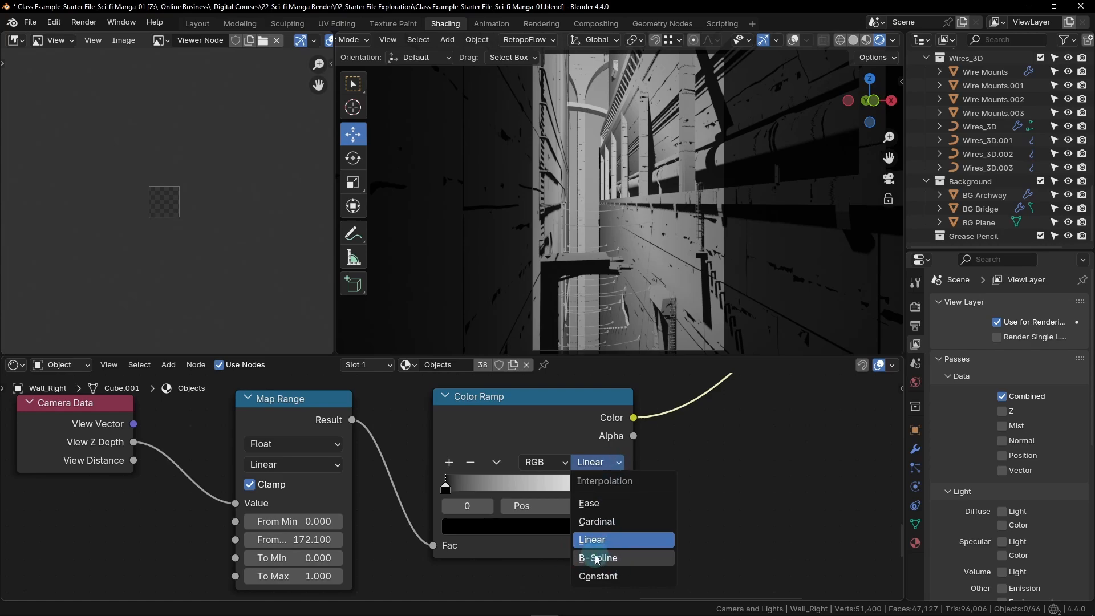
left_click(626, 558)
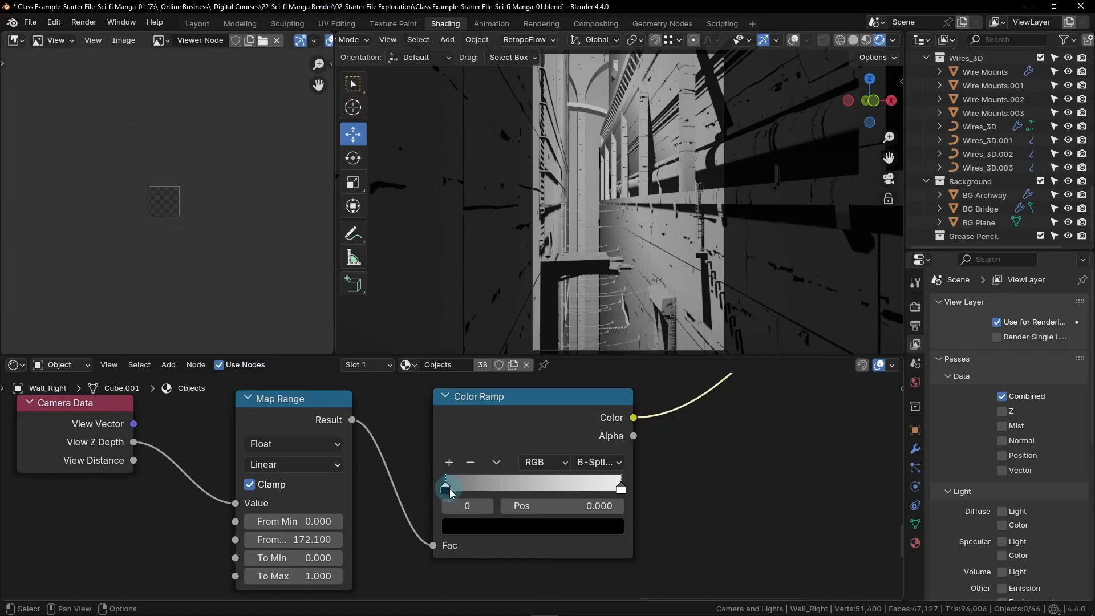
left_click(525, 528)
left_click(532, 527)
left_click(525, 525)
left_click(471, 460)
left_click_drag(471, 460, 654, 453)
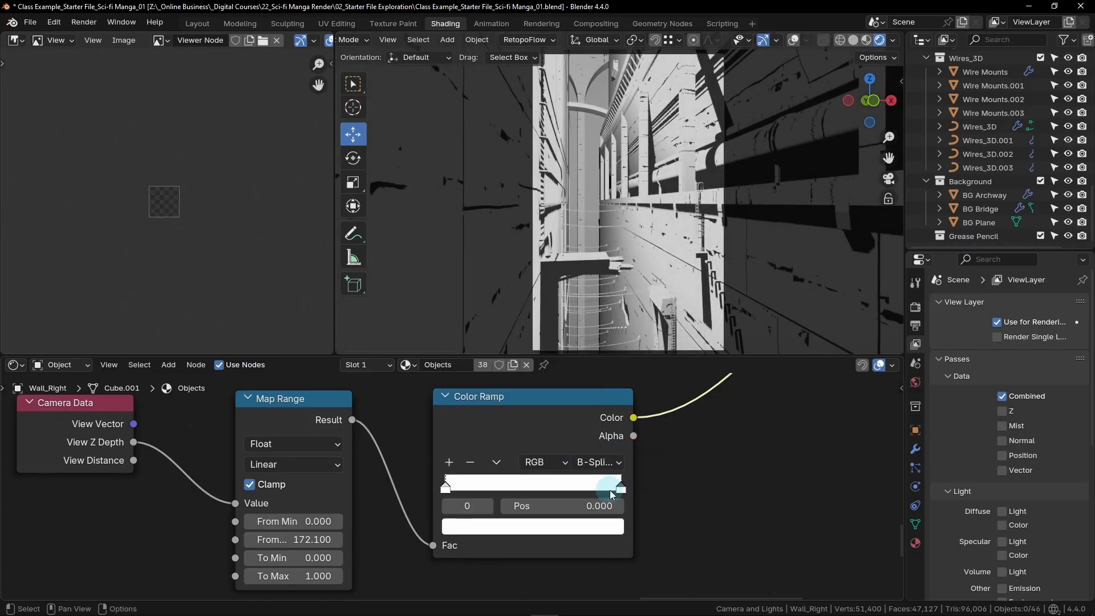
- Set the position of the camera-depth Color Ramp's second stop to 0.342
left_click(621, 486)
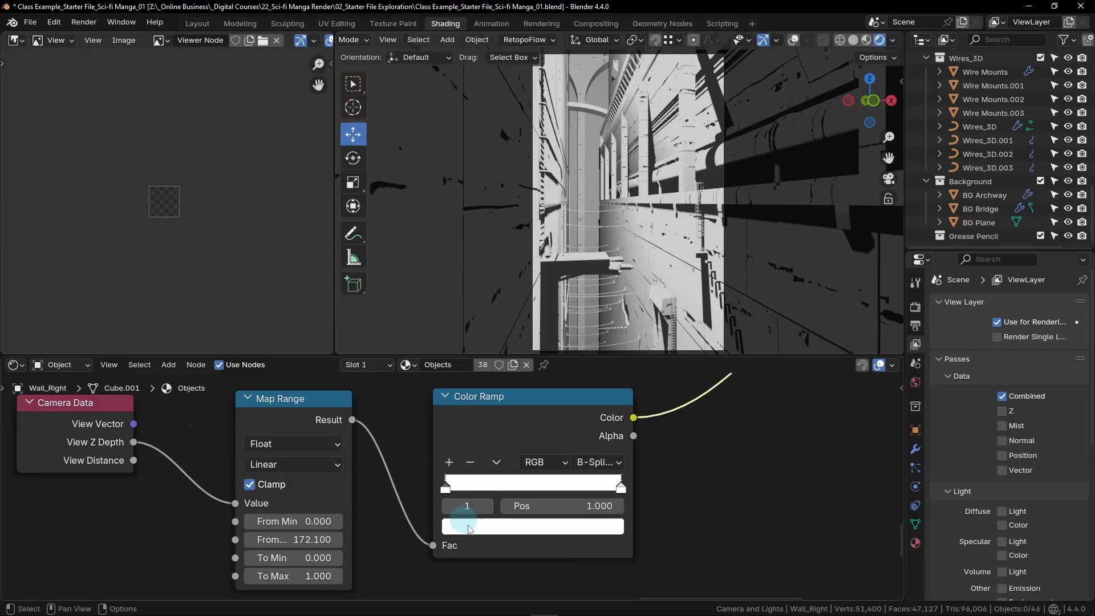
left_click(585, 505)
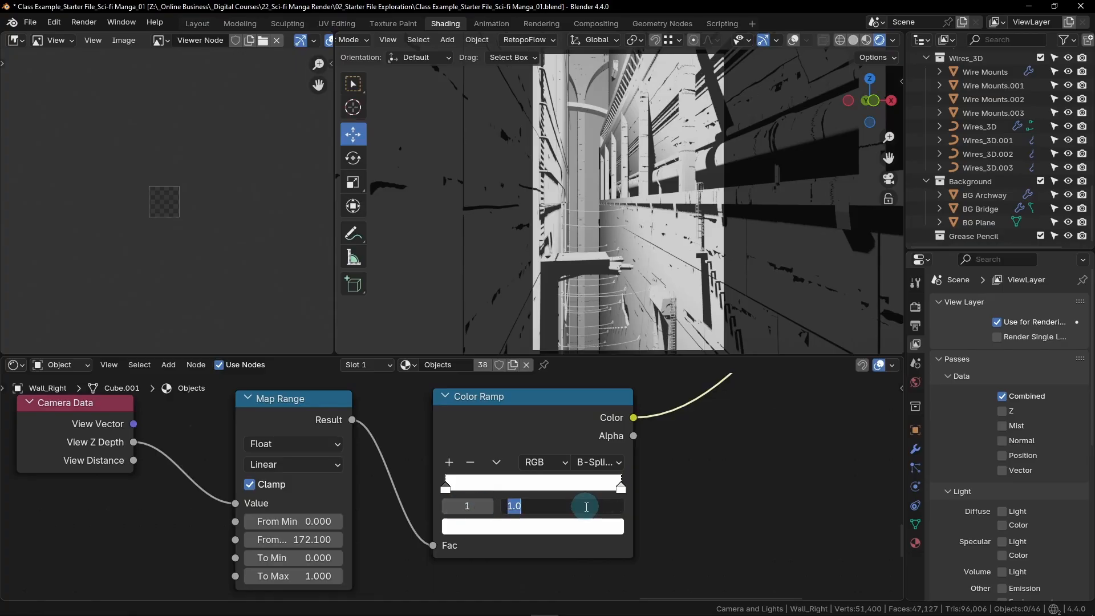
key("BackSpace")
type(".342")
key("Return")
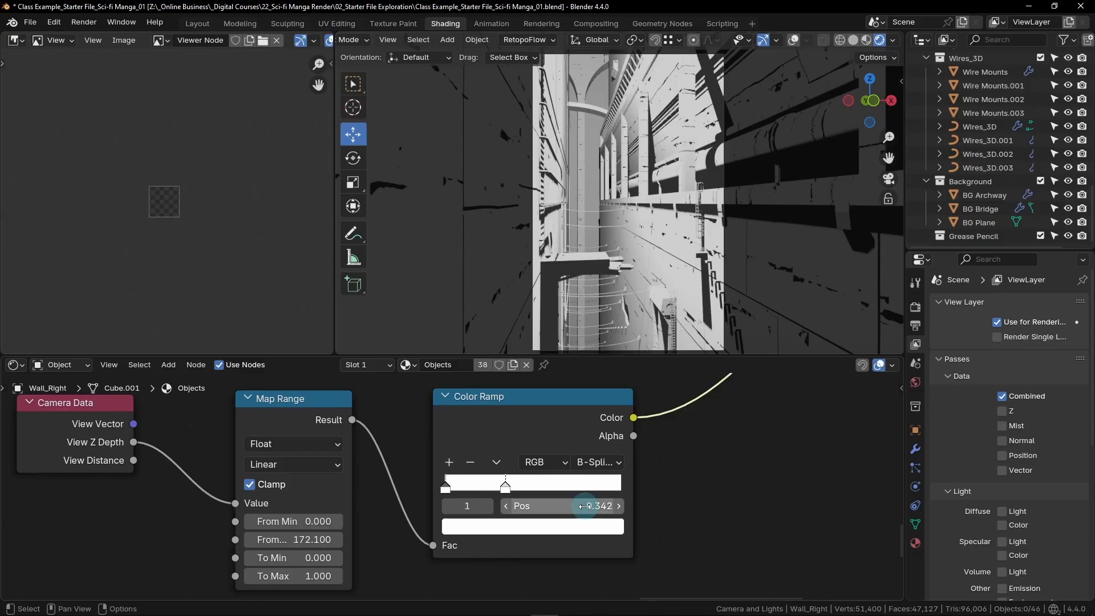
- Darken the second stop of the camera-depth Color Ramp by setting its color Value to 0.025
left_click(531, 528)
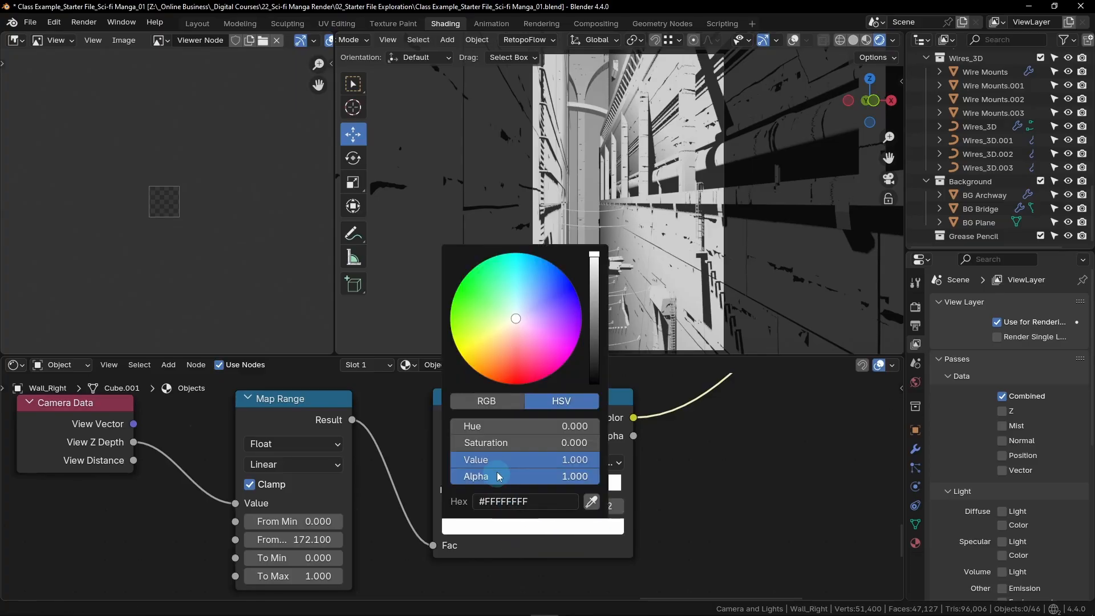
left_click(521, 461)
key("BackSpace")
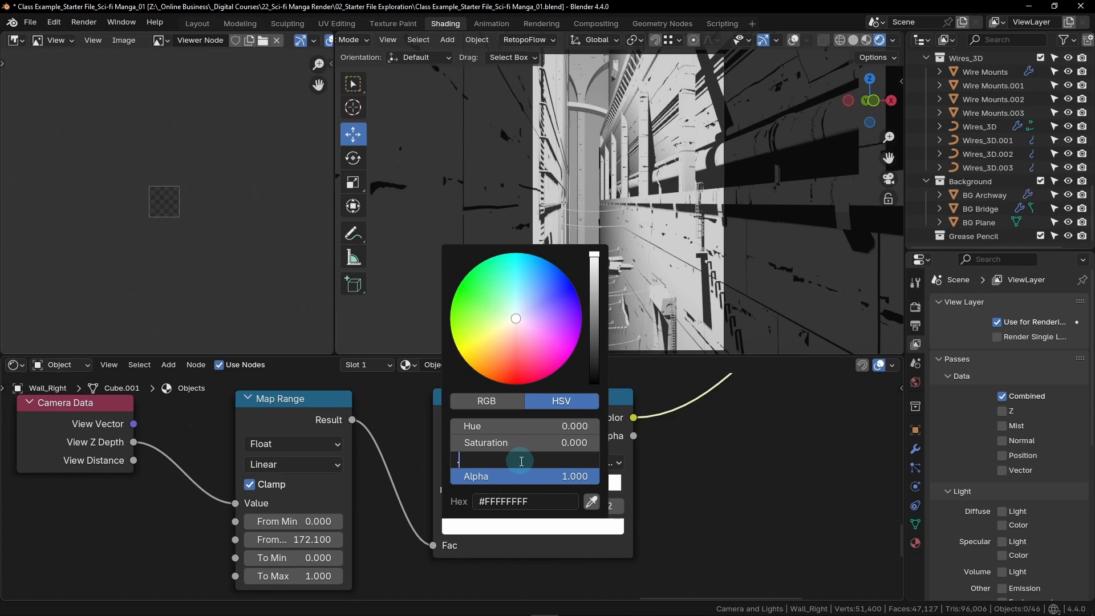
type(".025")
key("Return")
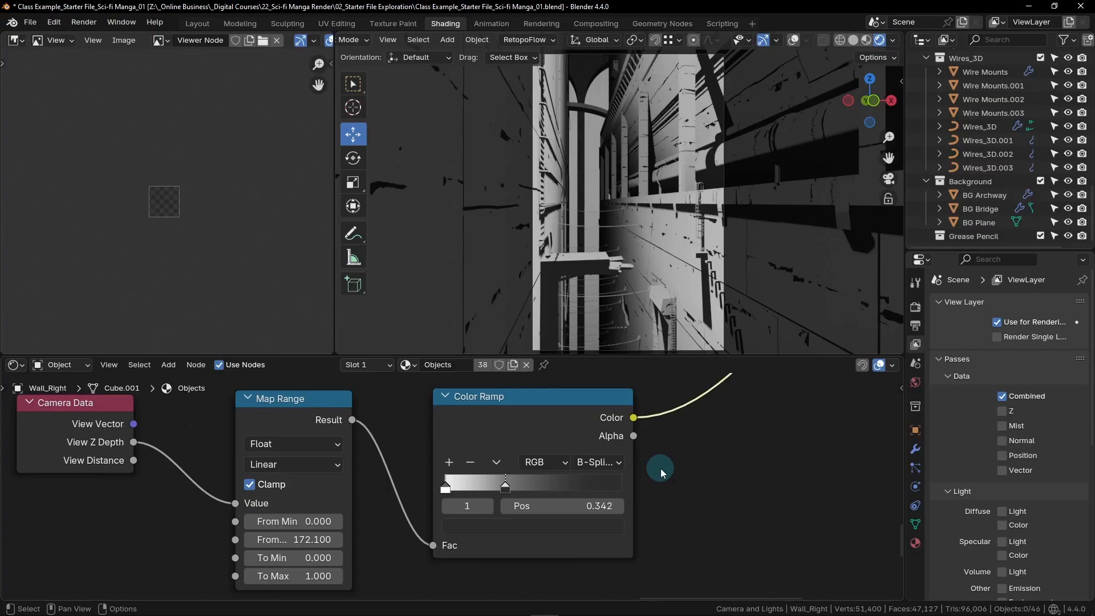
left_click(599, 462)
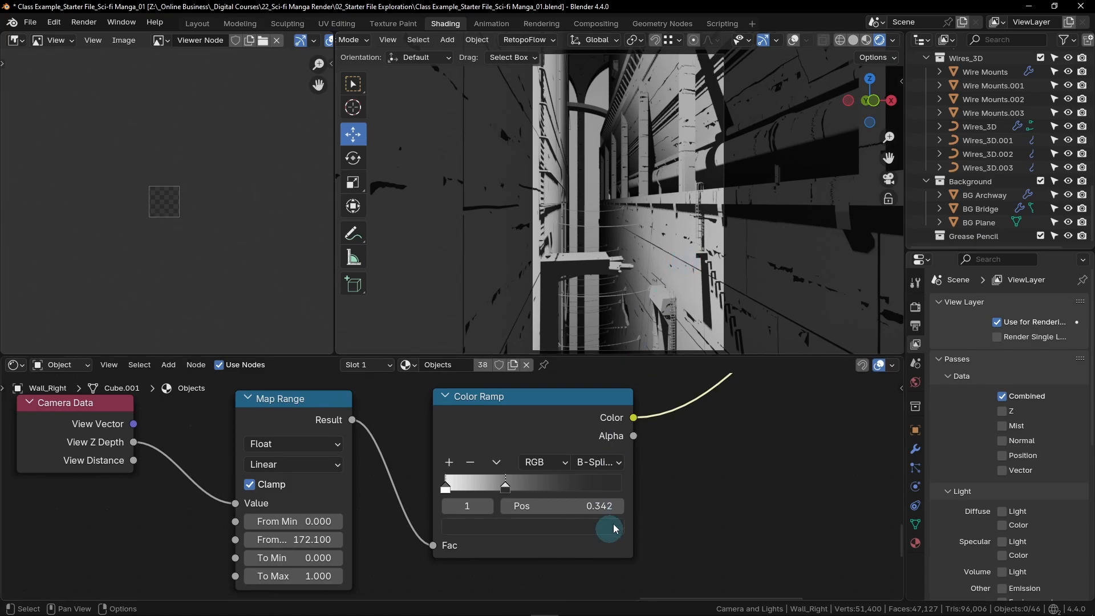
- Move the final Mix and Material Output nodes farther away from the Color Ramps, and shift the three camera-depth nodes down
scroll(623, 505, "down", 3)
scroll(680, 442, "down", 2)
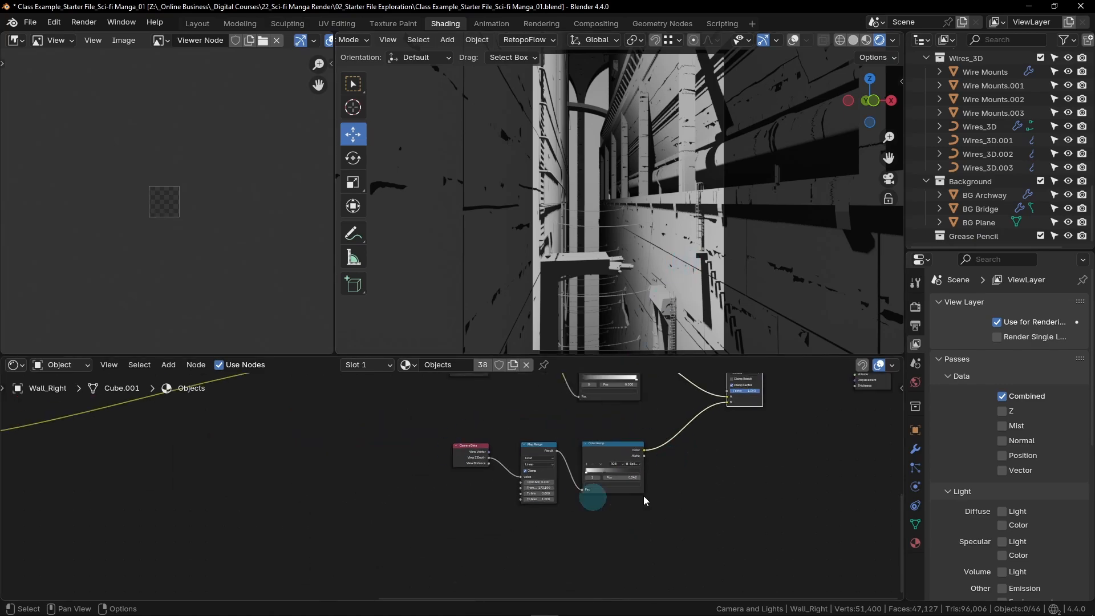
scroll(643, 495, "down", 2)
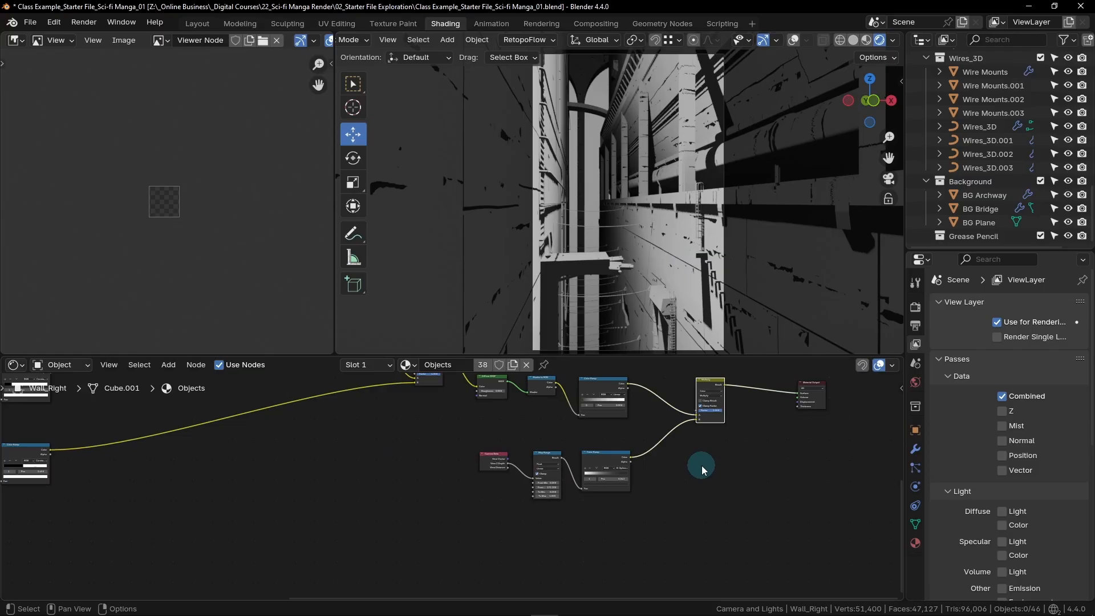
scroll(701, 465, "down", 1)
middle_click_drag(783, 469, 589, 494)
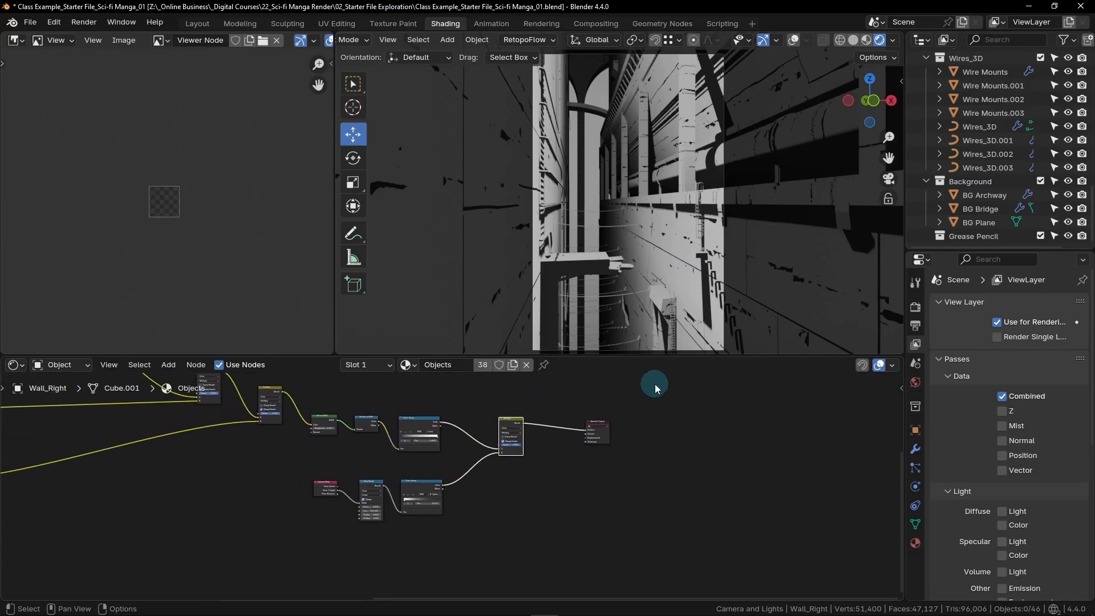
left_click_drag(655, 388, 509, 497)
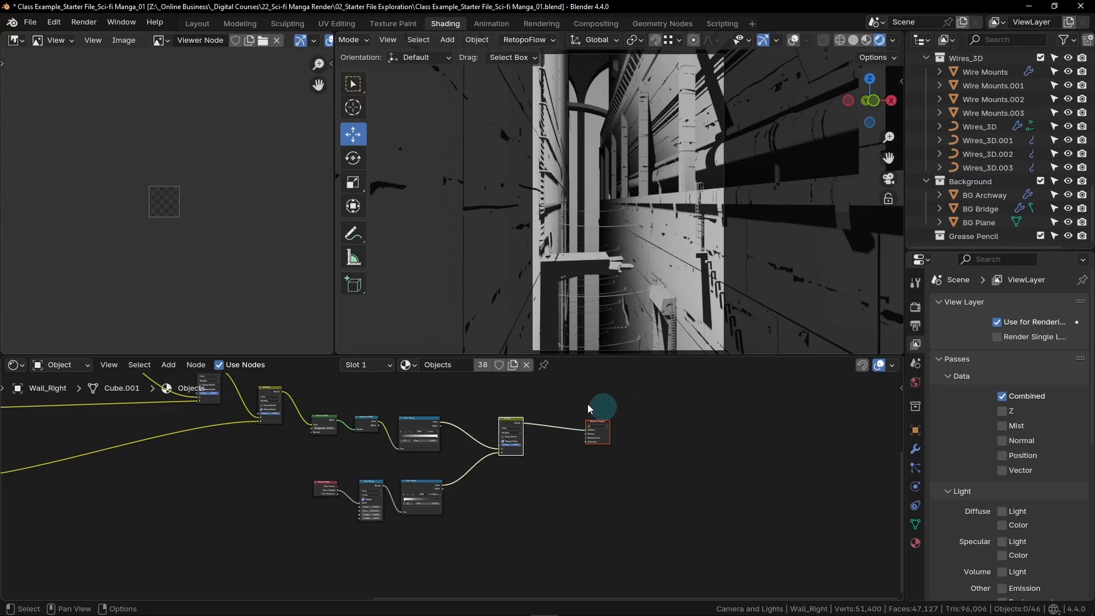
left_click_drag(512, 421, 668, 475)
left_click_drag(292, 472, 433, 540)
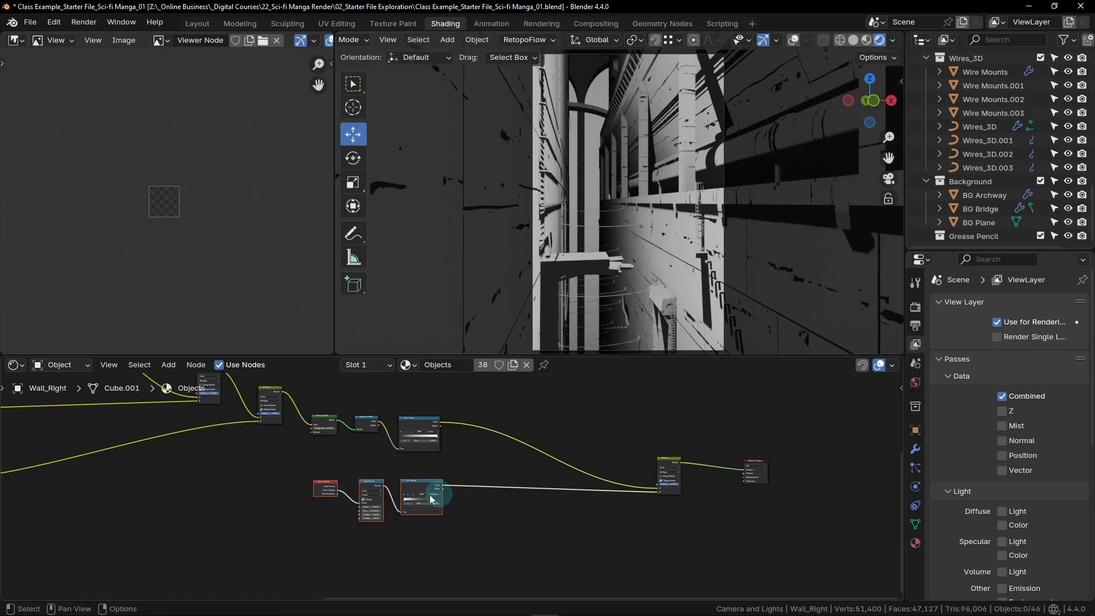
left_click_drag(430, 499, 428, 529)
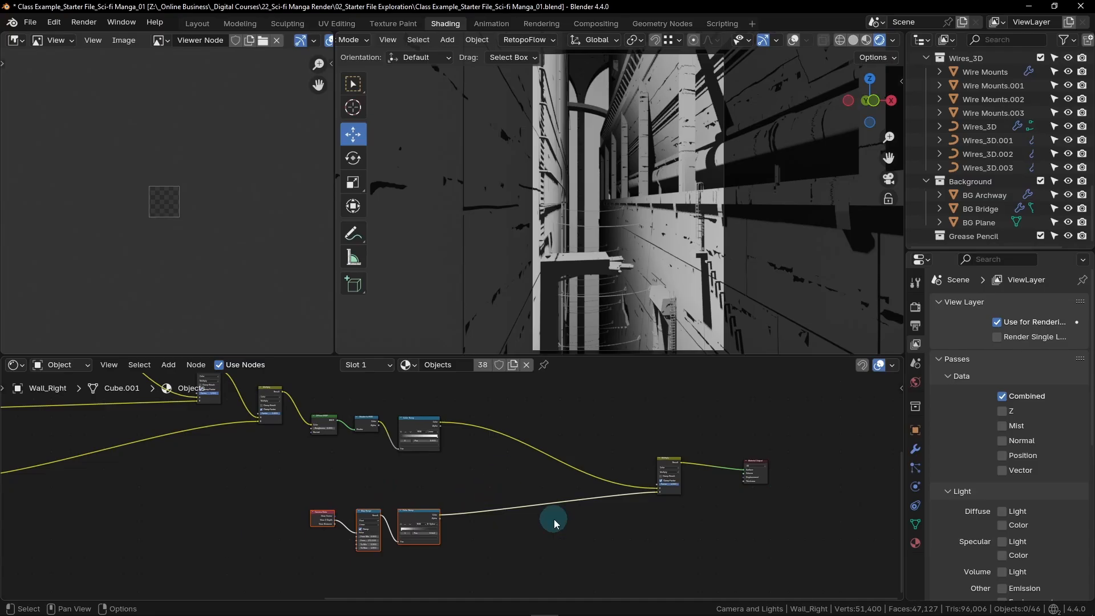
- Add a Geometry node in the empty space above the Diffuse BSDF node
middle_click_drag(402, 429, 491, 508)
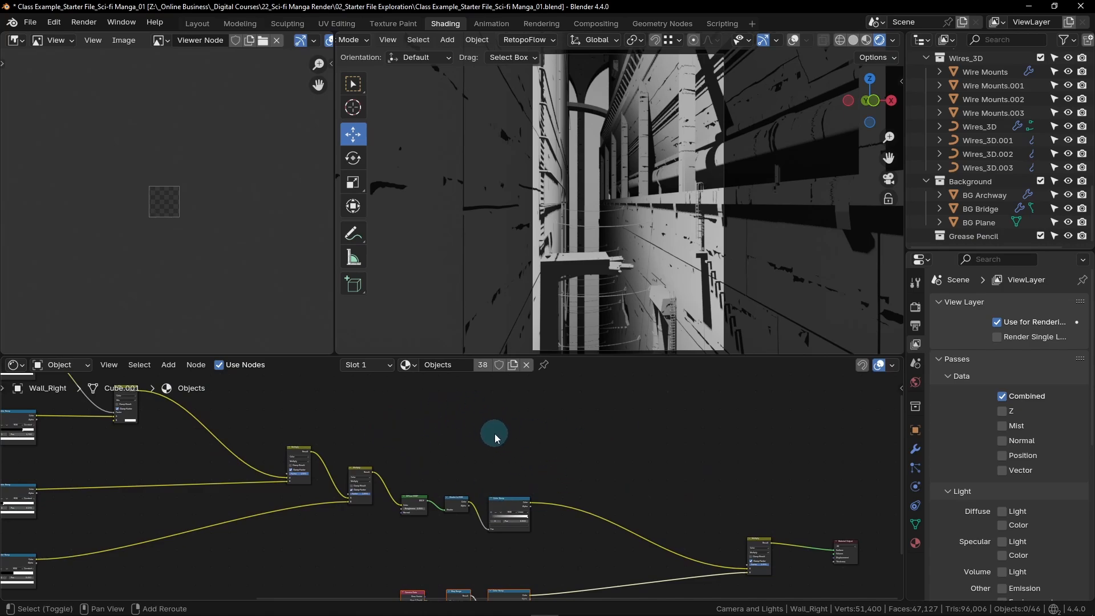
key("shift+a")
left_click(447, 429)
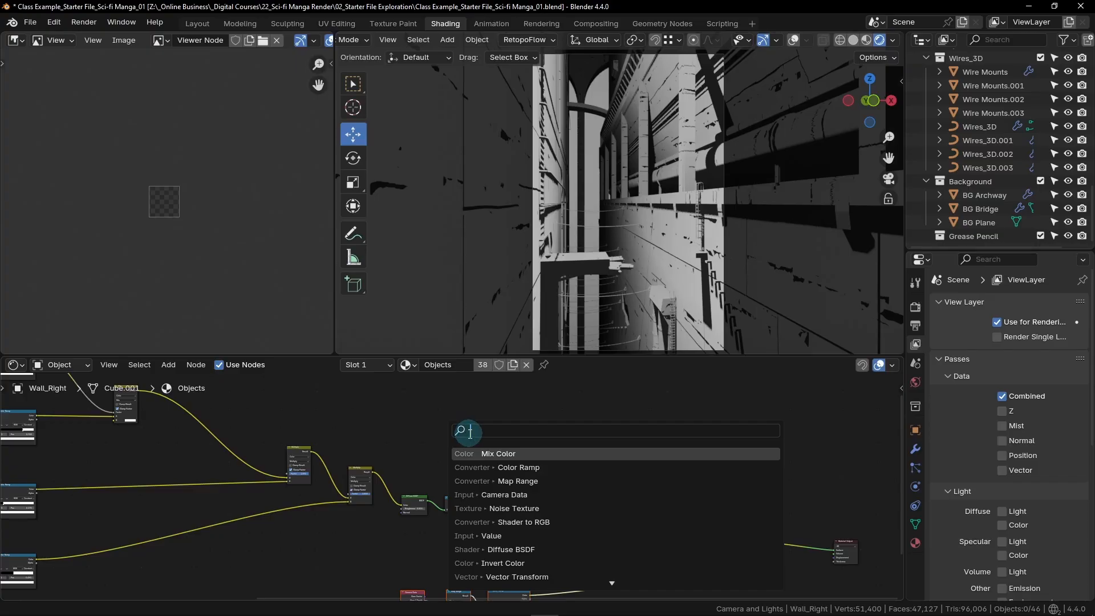
type("geo")
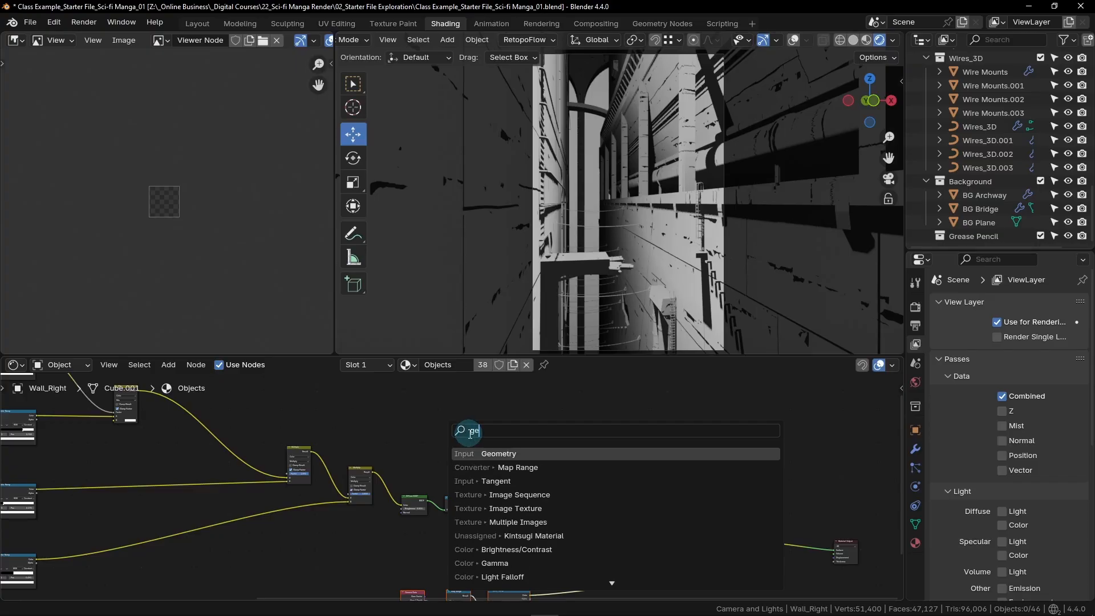
left_click(499, 453)
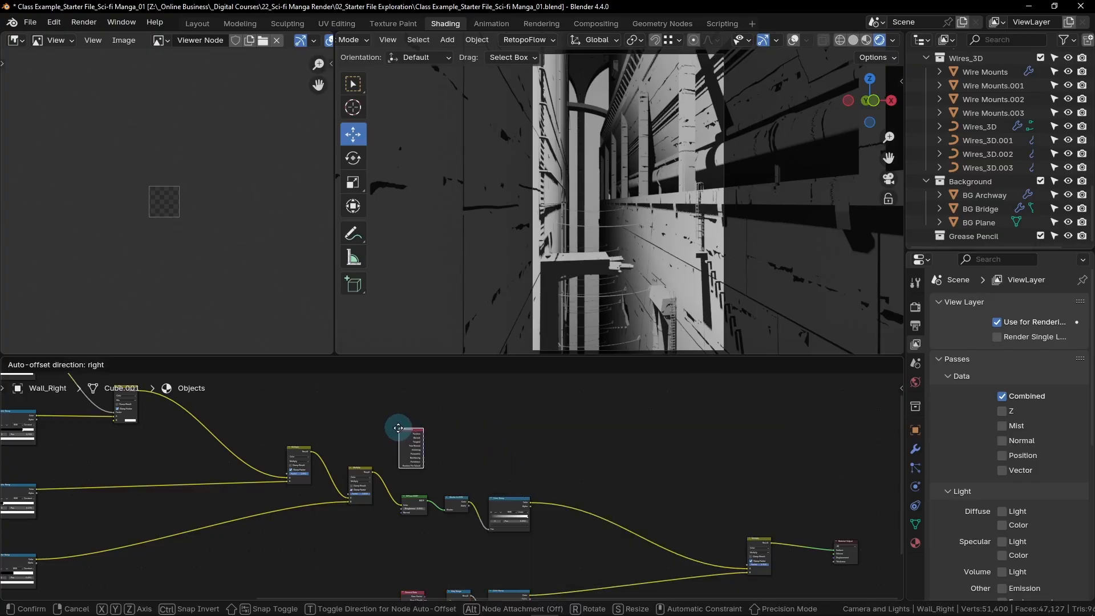
left_click(400, 426)
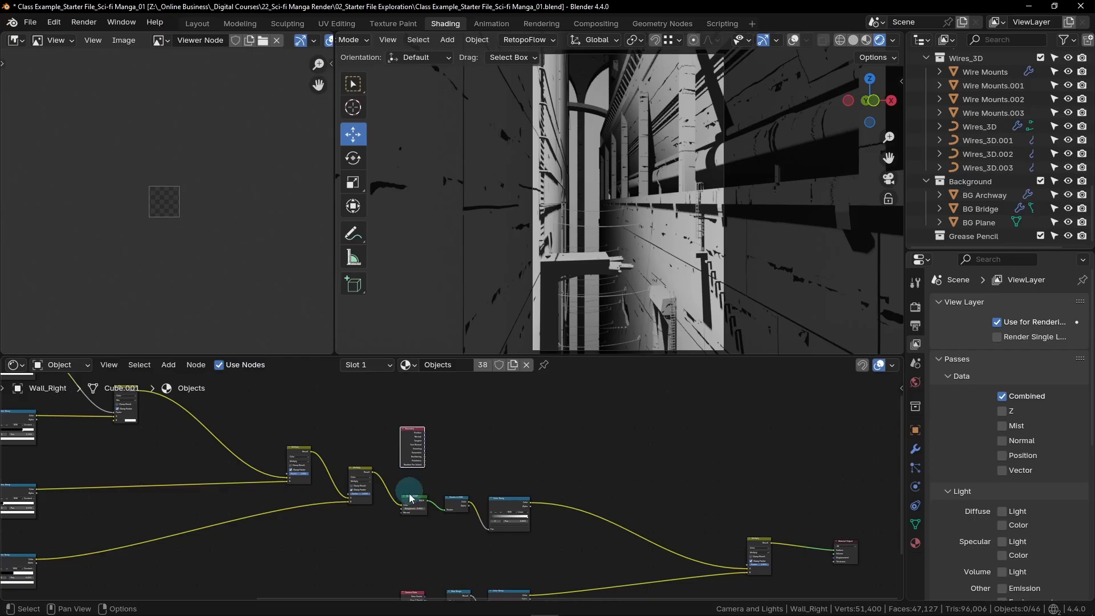
- Add a Separate Color node right beside the new Geometry node
key("shift+a")
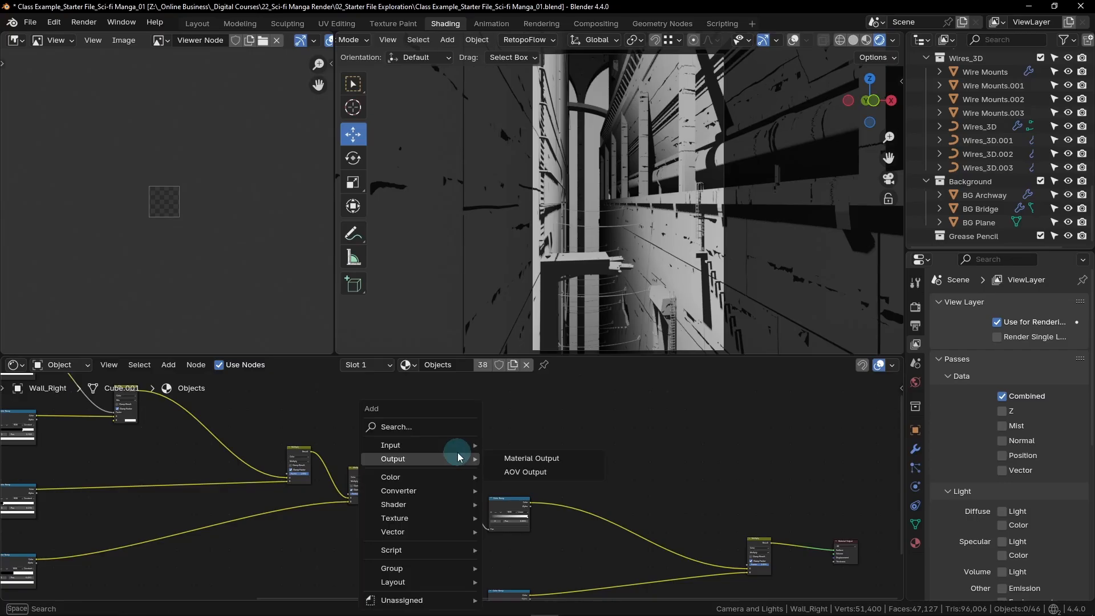
left_click(392, 426)
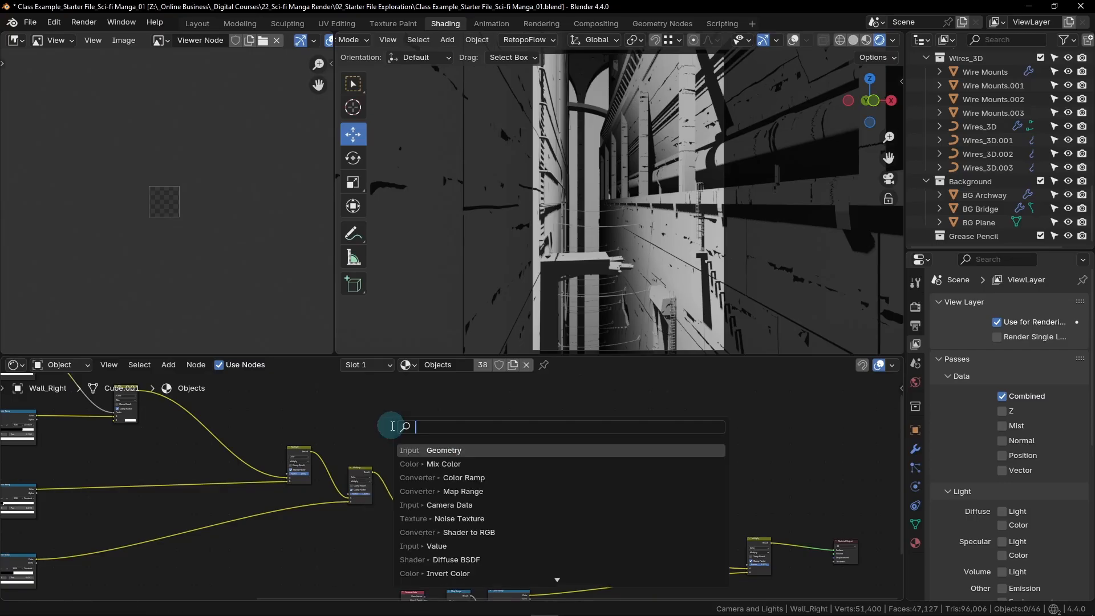
type("sep")
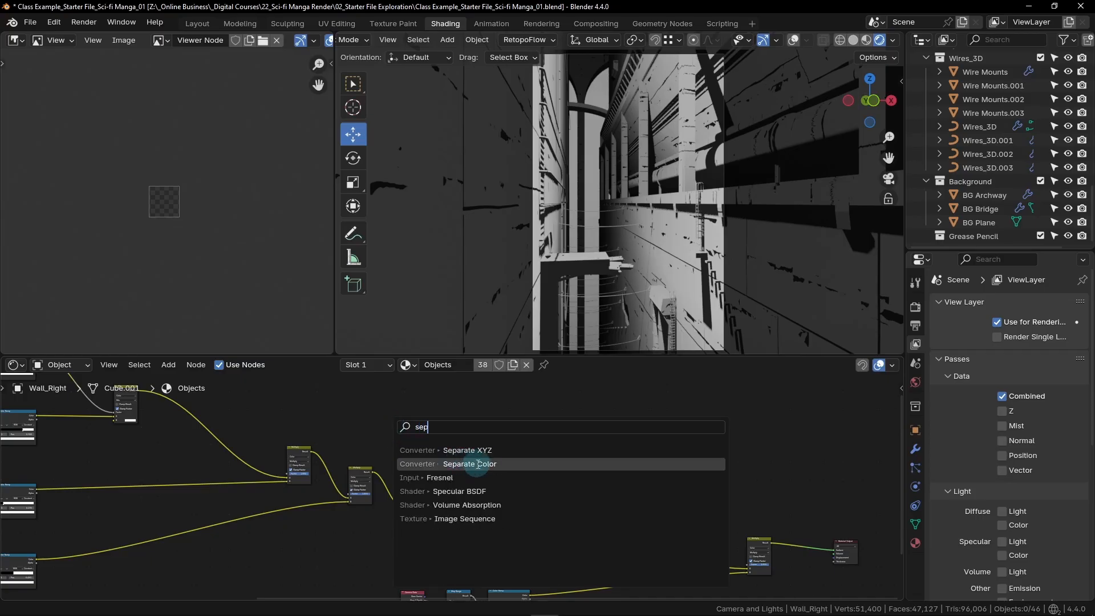
key("Escape")
- Add a Hue/Saturation/Value node after the Separate Color node in the new row
key("shift+a")
left_click(430, 426)
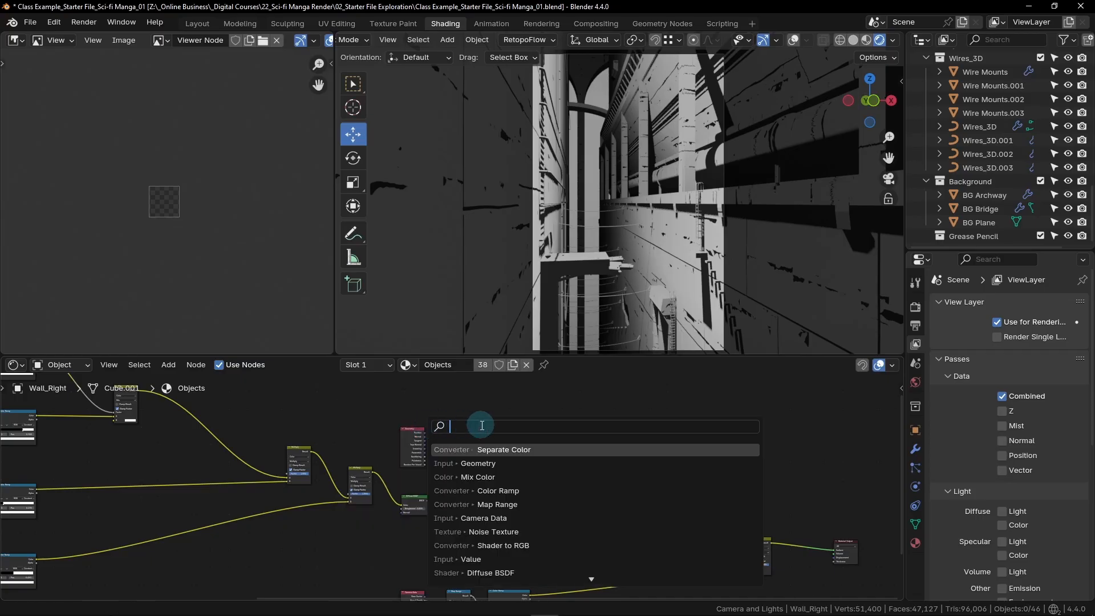
type("hue")
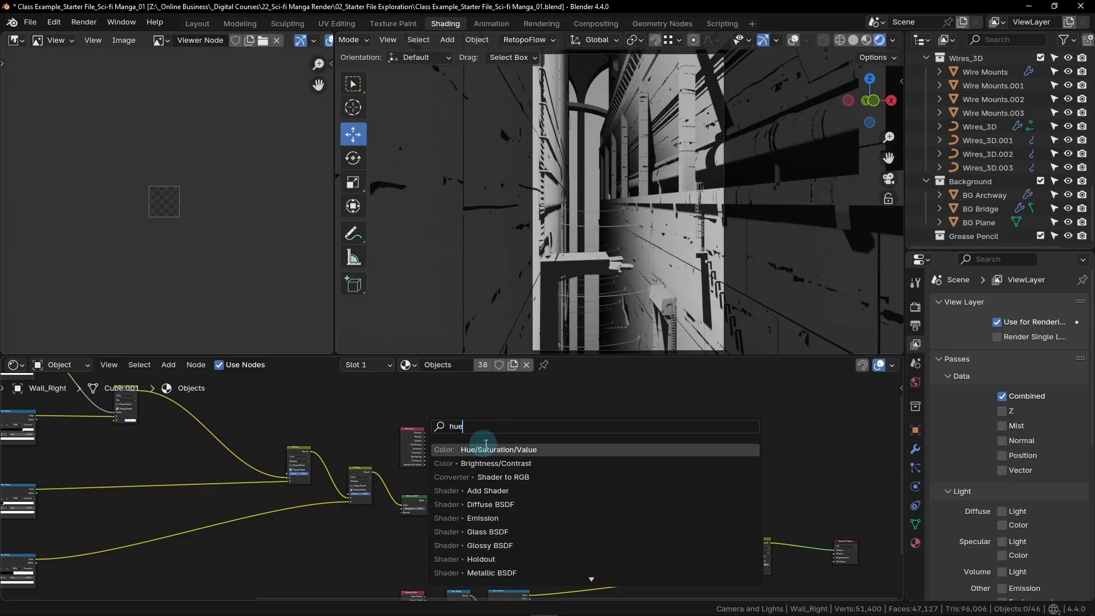
left_click(498, 450)
left_click(473, 431)
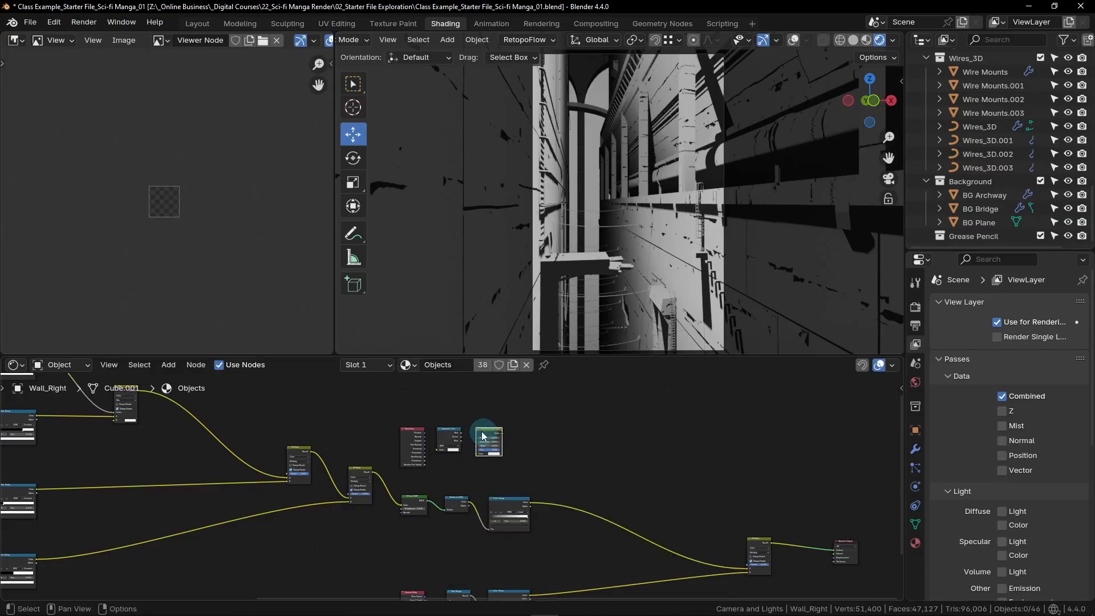
- Add an Invert Color node after the Hue/Saturation/Value node
key("shift+a")
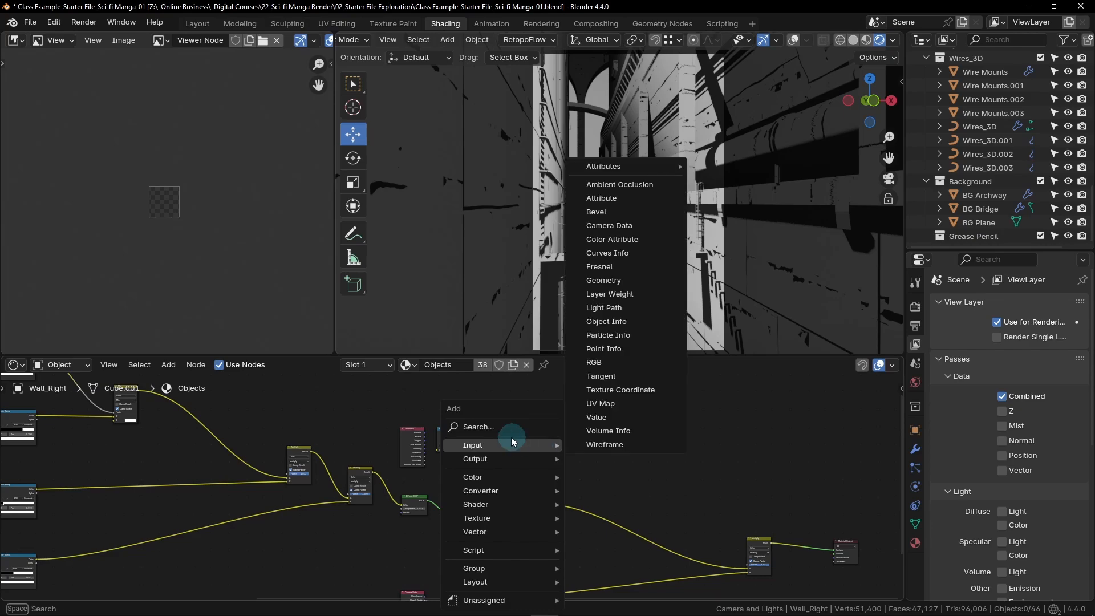
left_click(489, 425)
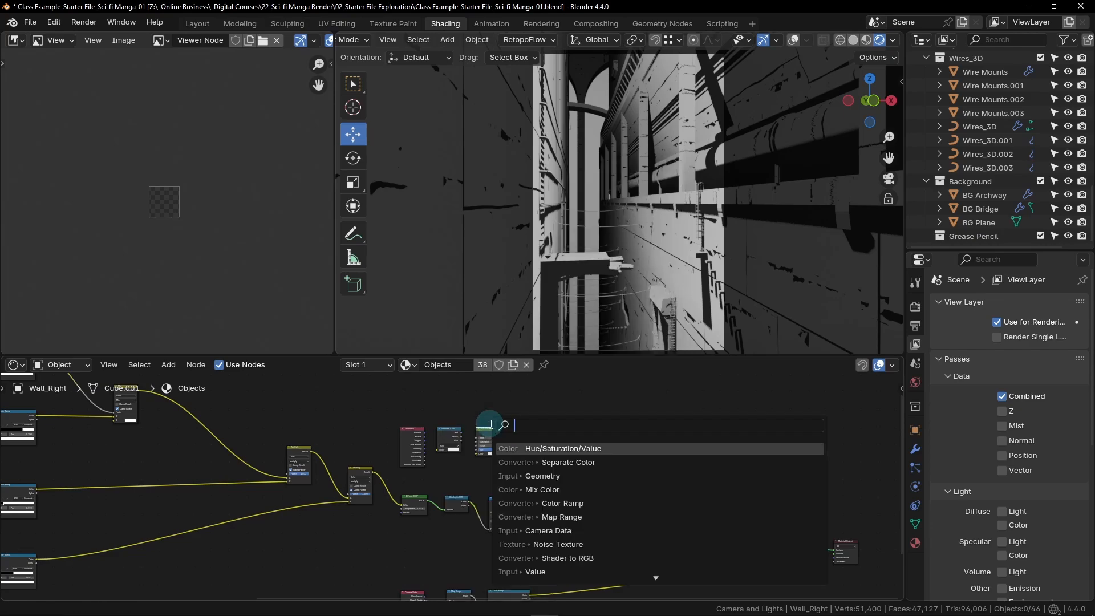
type("inv")
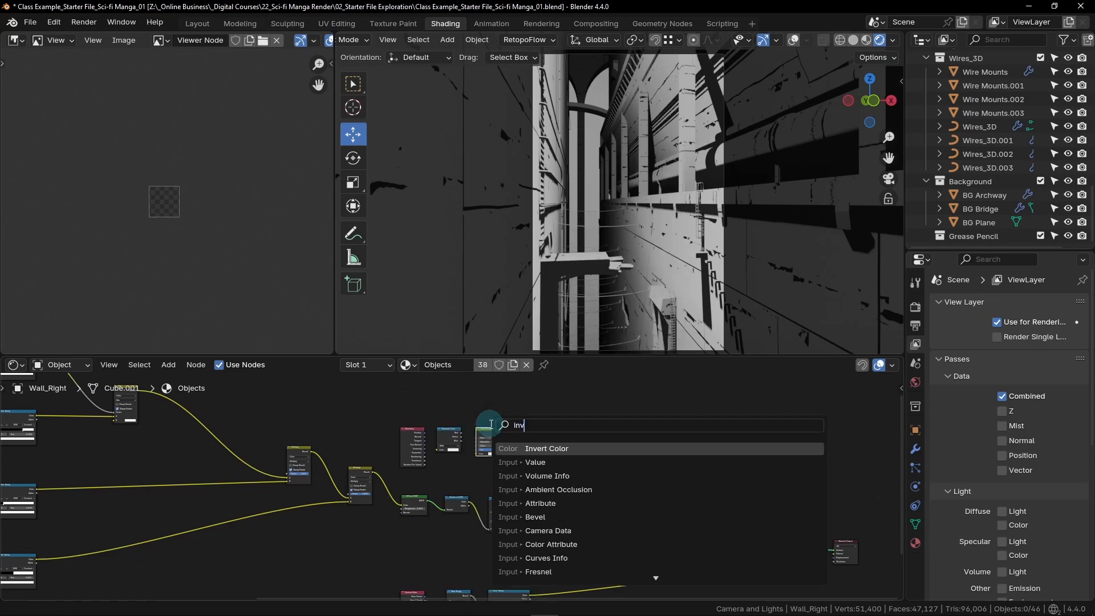
left_click(555, 449)
left_click(545, 468)
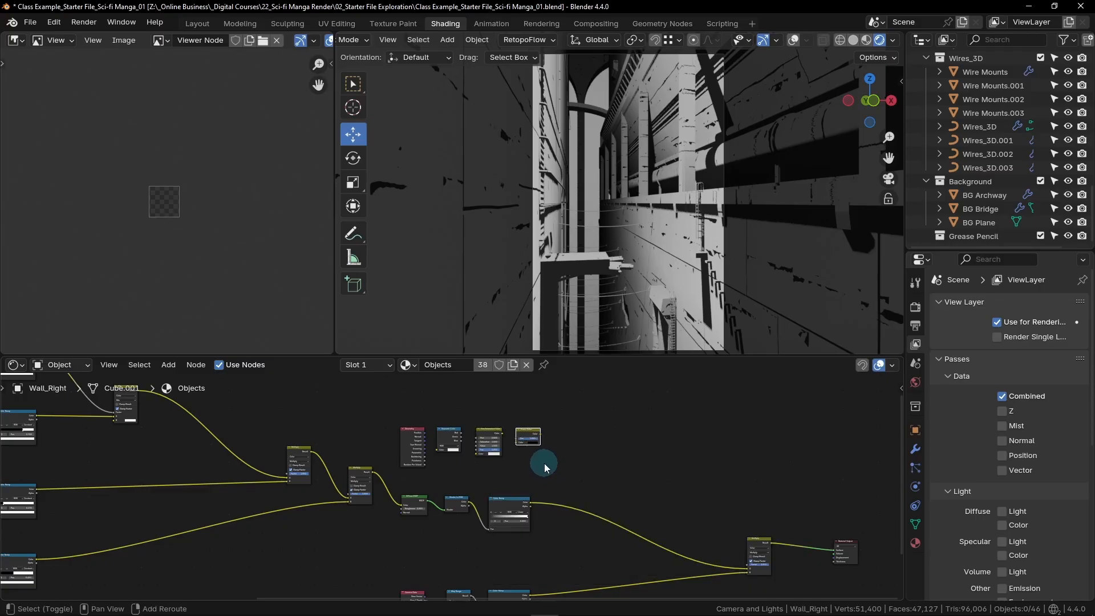
- Add a Color Ramp node after the Invert Color node to end the new row
key("shift+a")
left_click(497, 429)
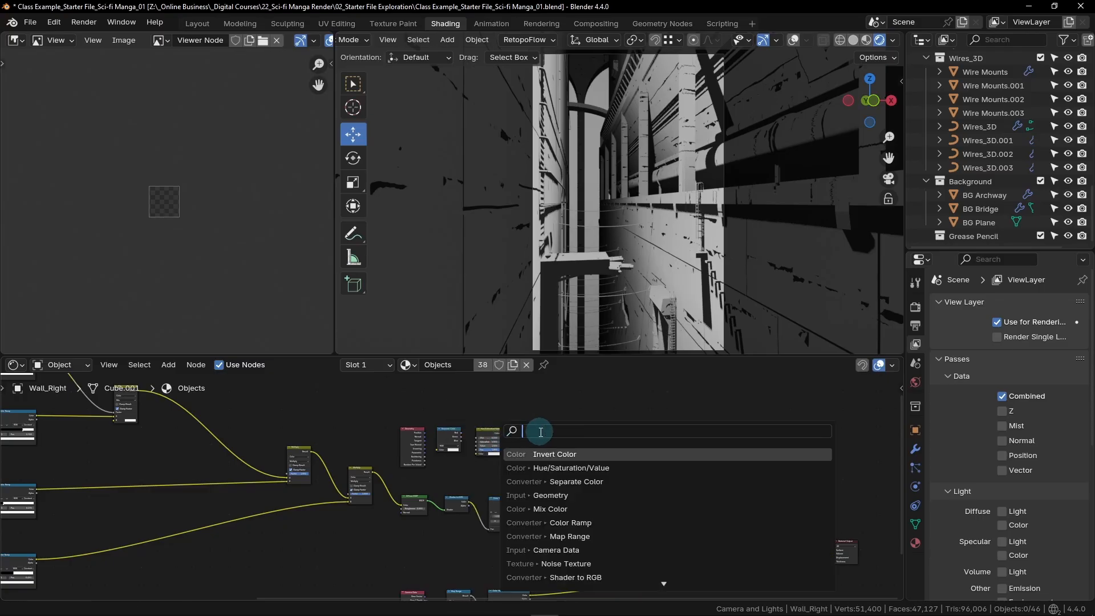
type("color r")
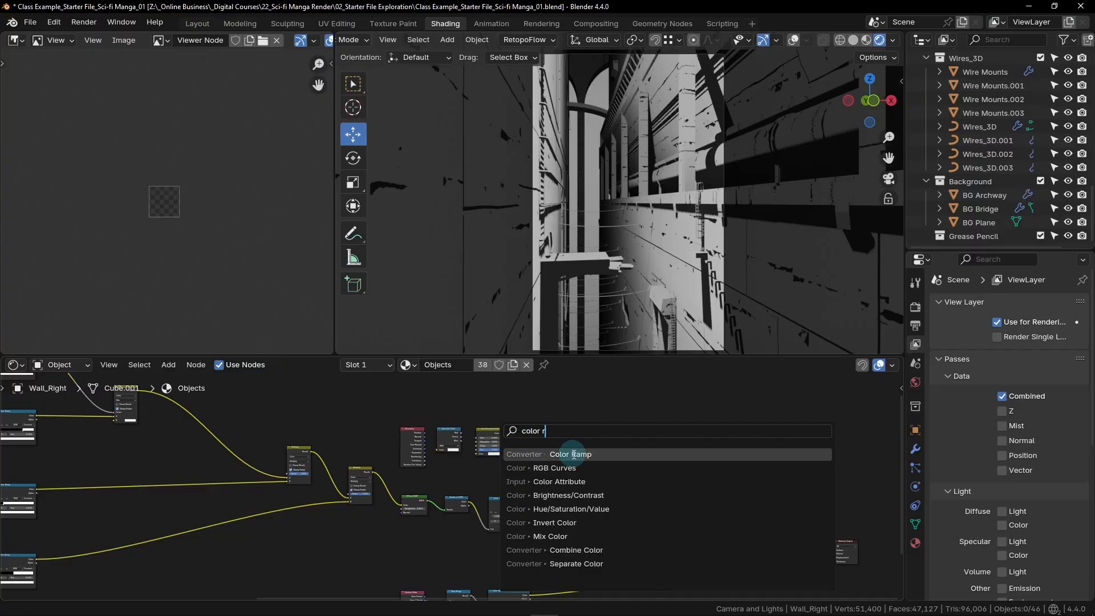
left_click(570, 452)
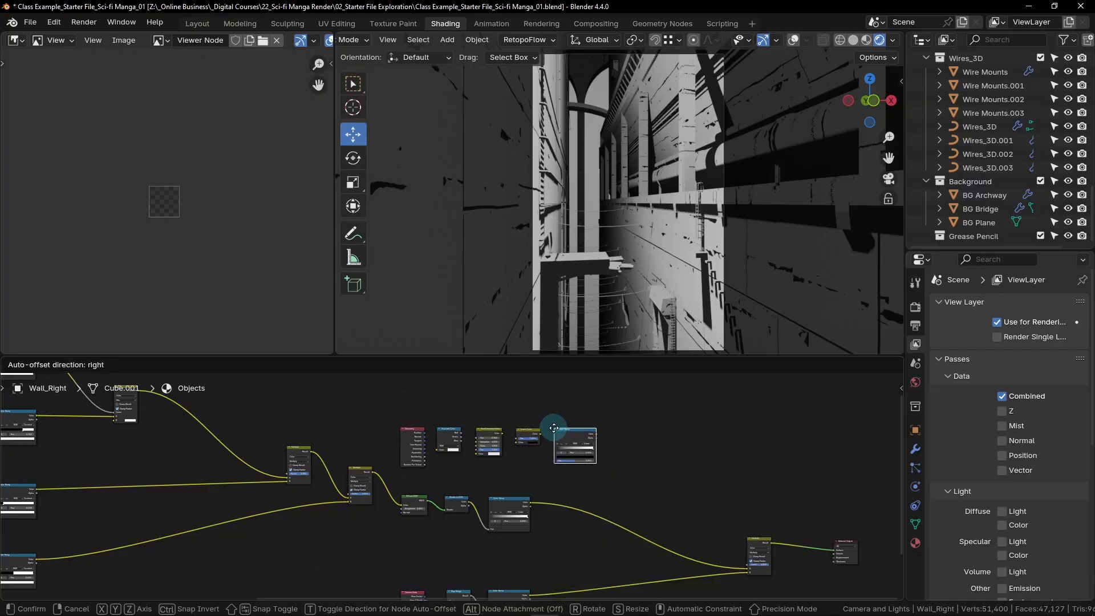
left_click(553, 426)
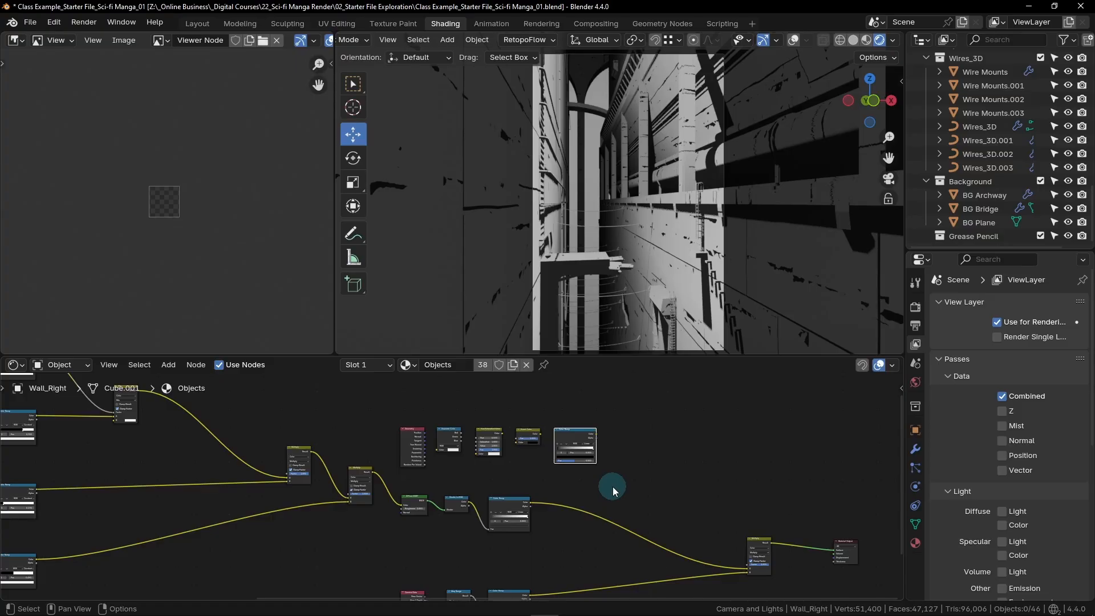
- Add a Mix Color node in the gap between the new Geometry row and the final Multiply node
key("shift")
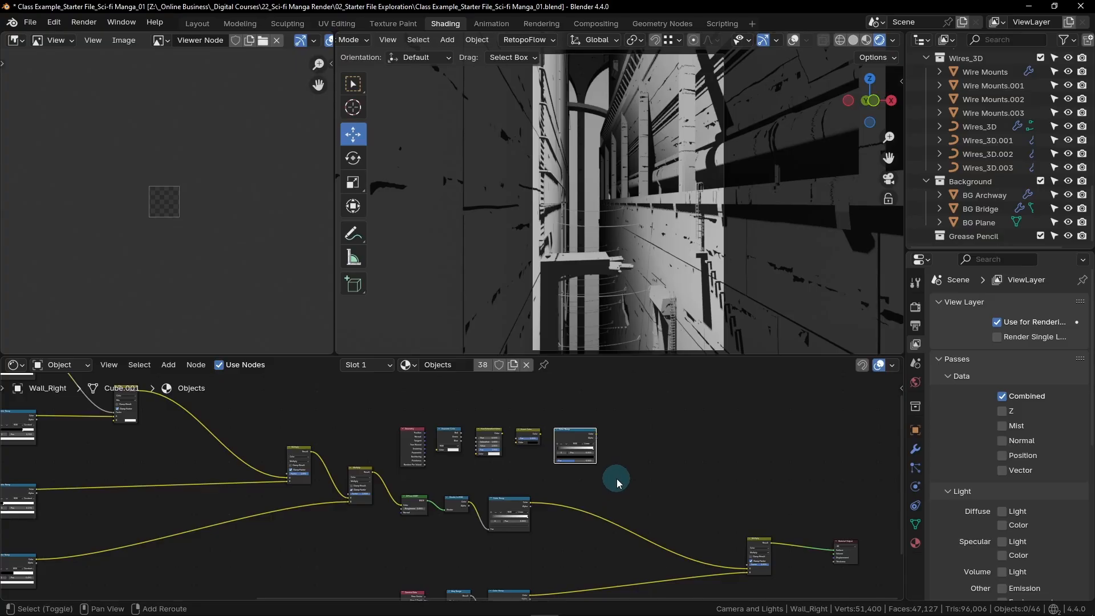
key("shift+a")
left_click(561, 428)
type("m")
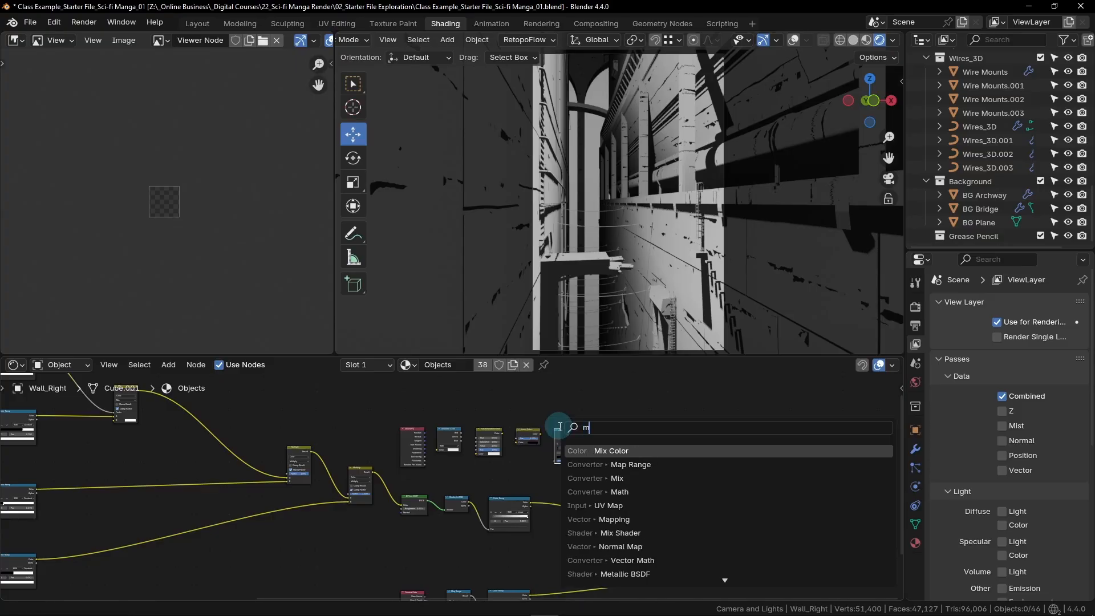
type("ix")
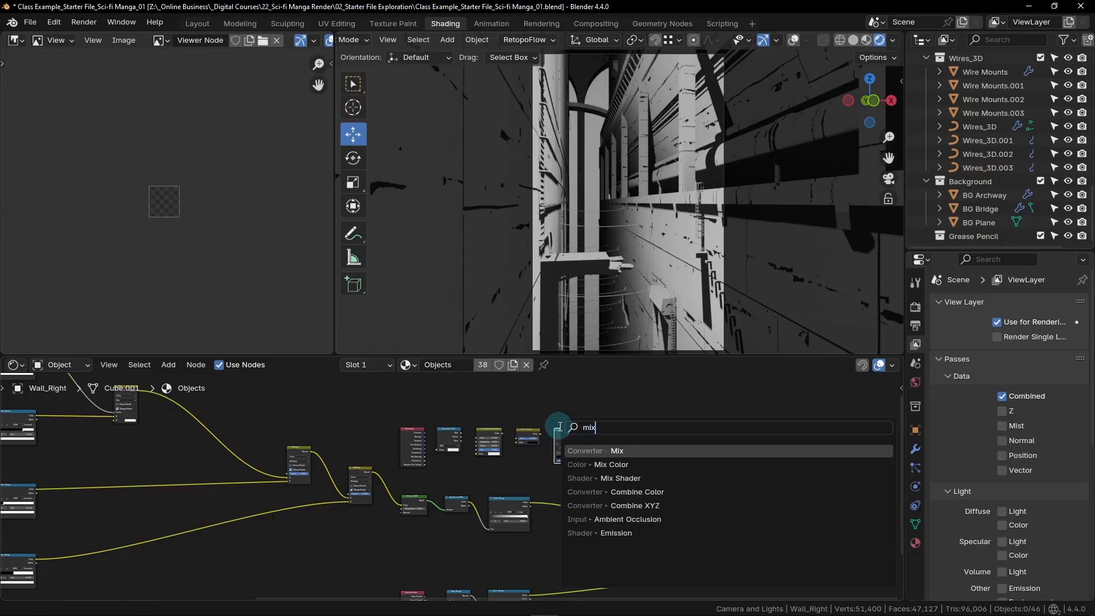
left_click(613, 463)
left_click(642, 488)
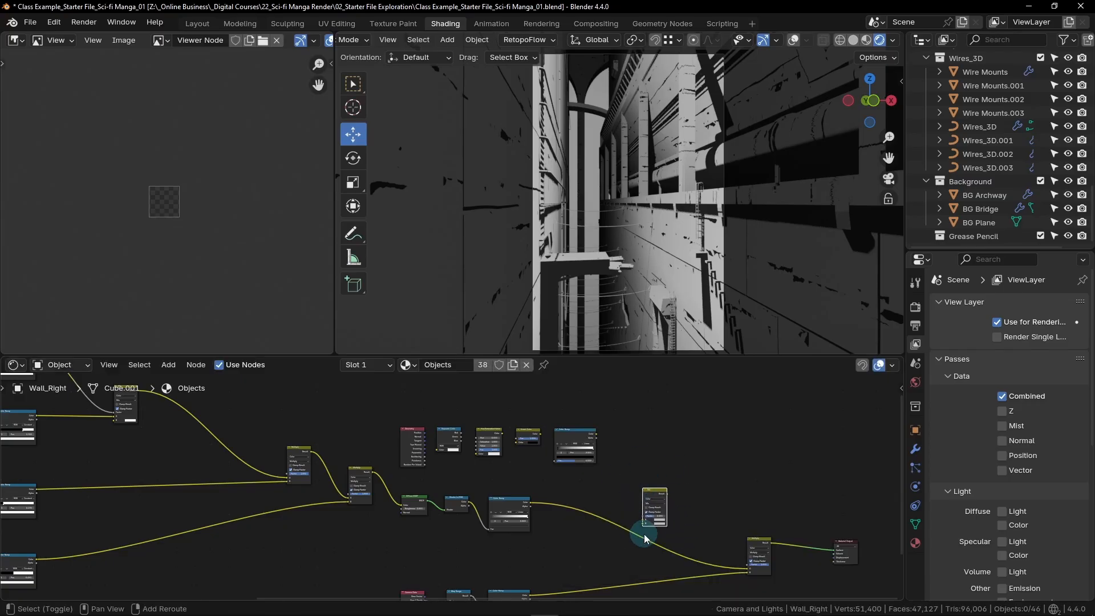
- Add a Brightness/Contrast node in the space between the Shader to RGB row and the Camera Data row
key("shift+a")
left_click(576, 427)
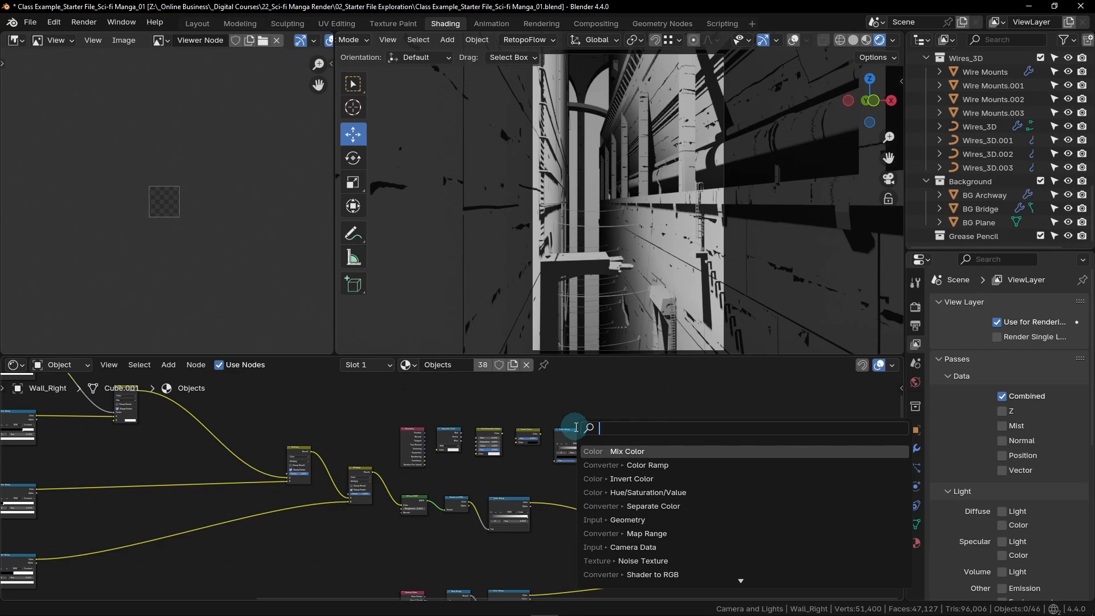
type("bri")
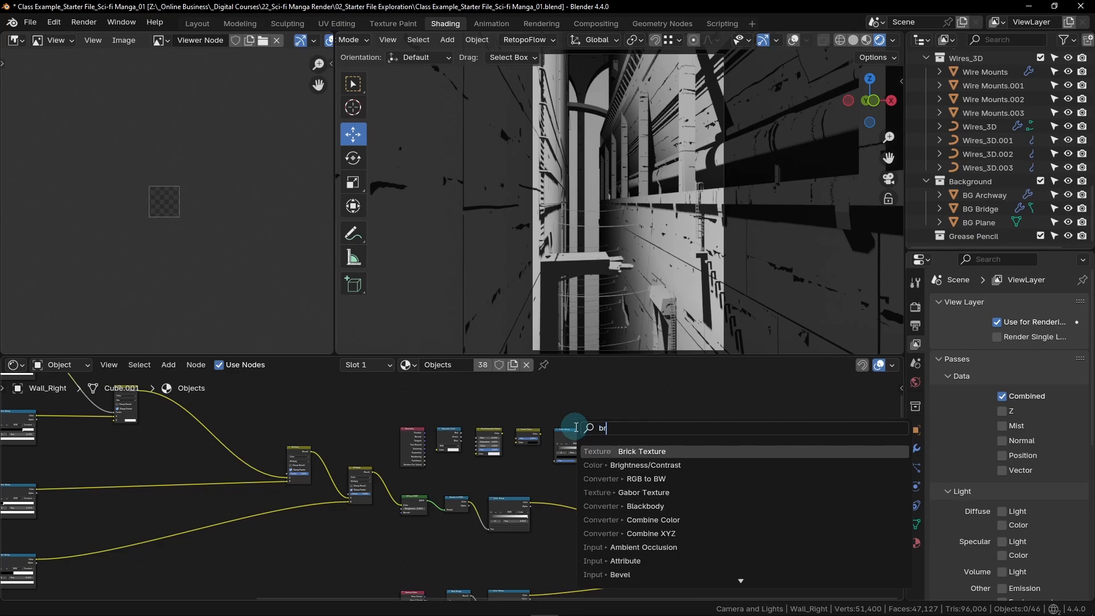
left_click(623, 464)
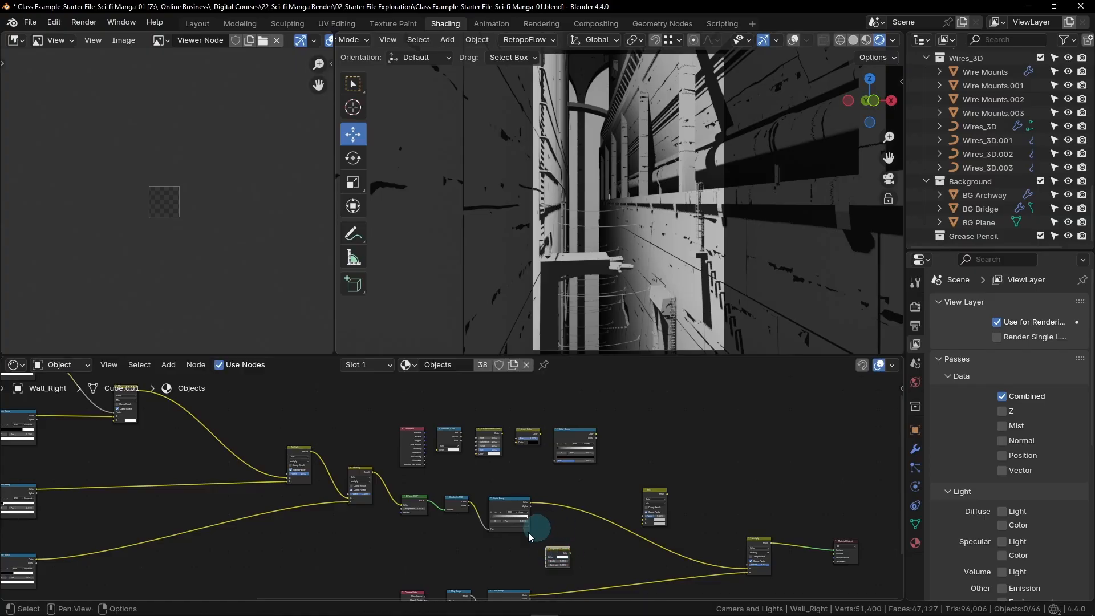
- Add an Invert Color node directly after the Brightness/Contrast node
key("shift+a")
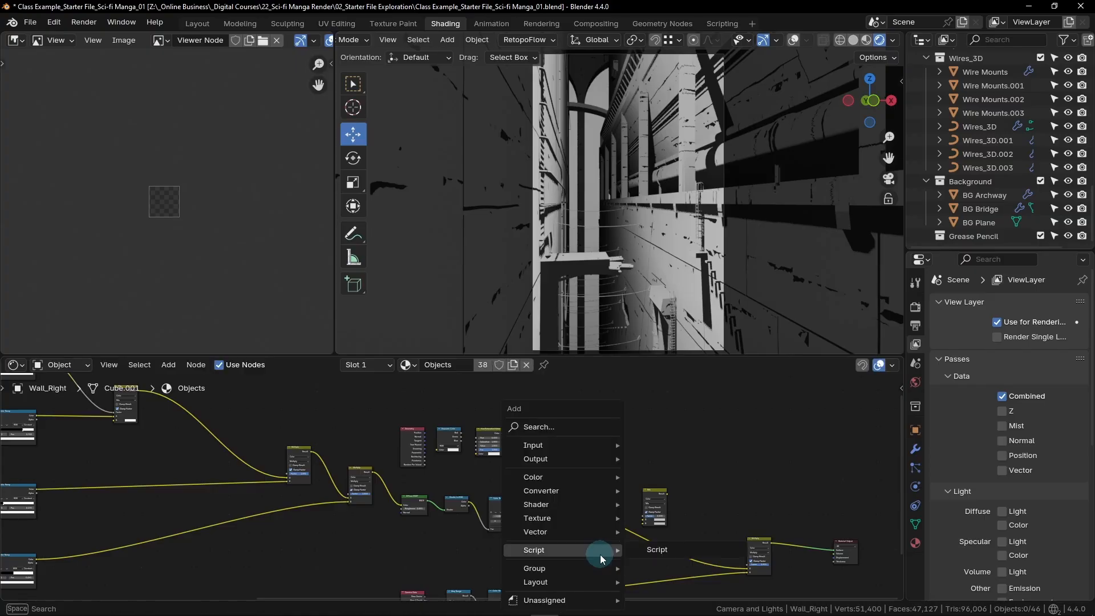
left_click(546, 427)
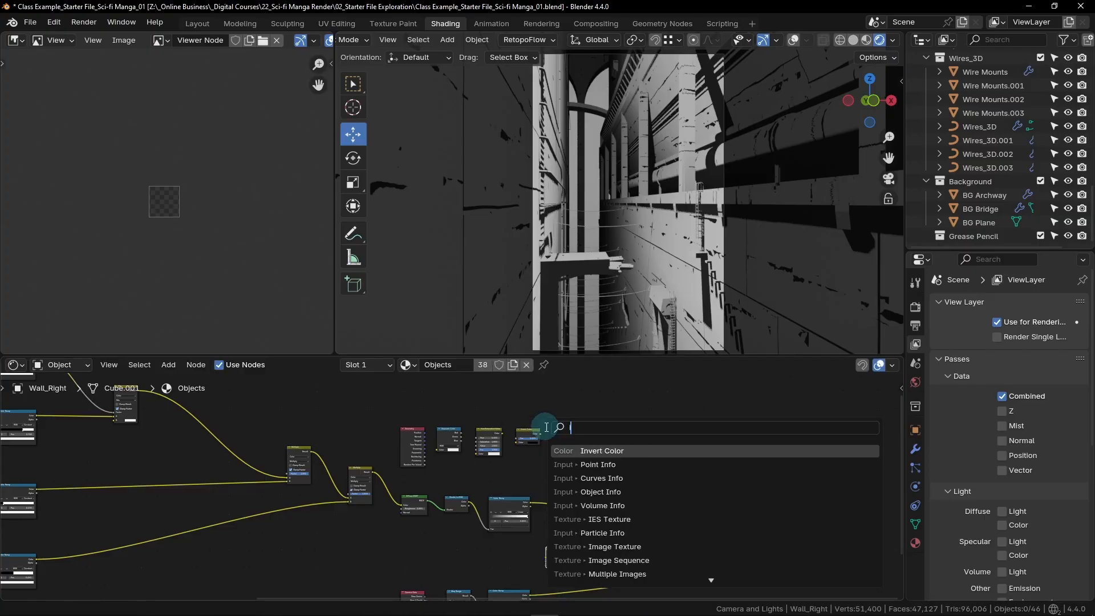
type("inv")
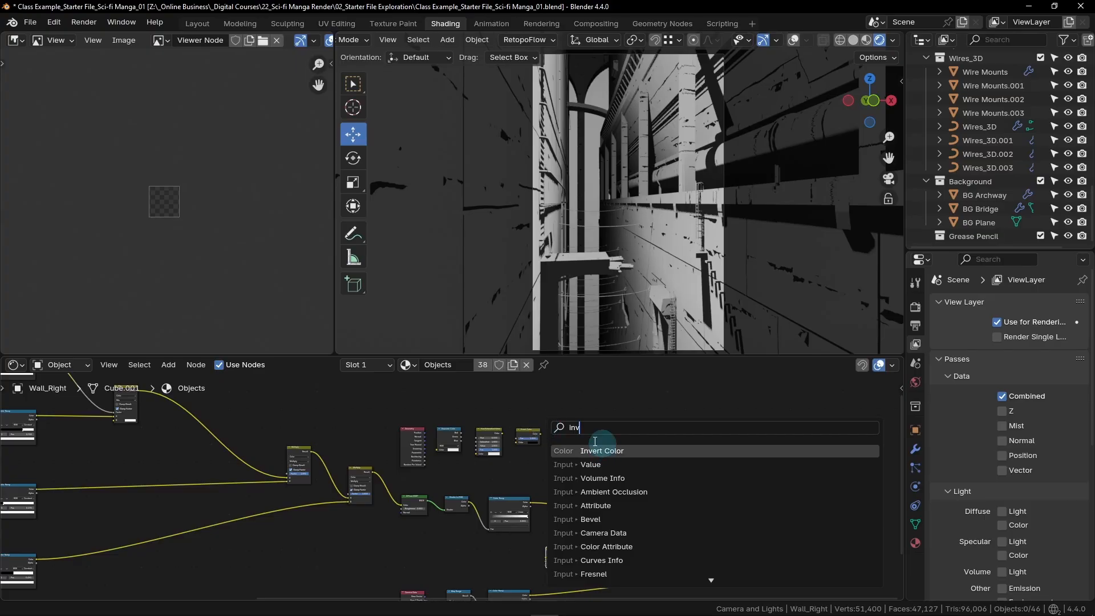
left_click(612, 451)
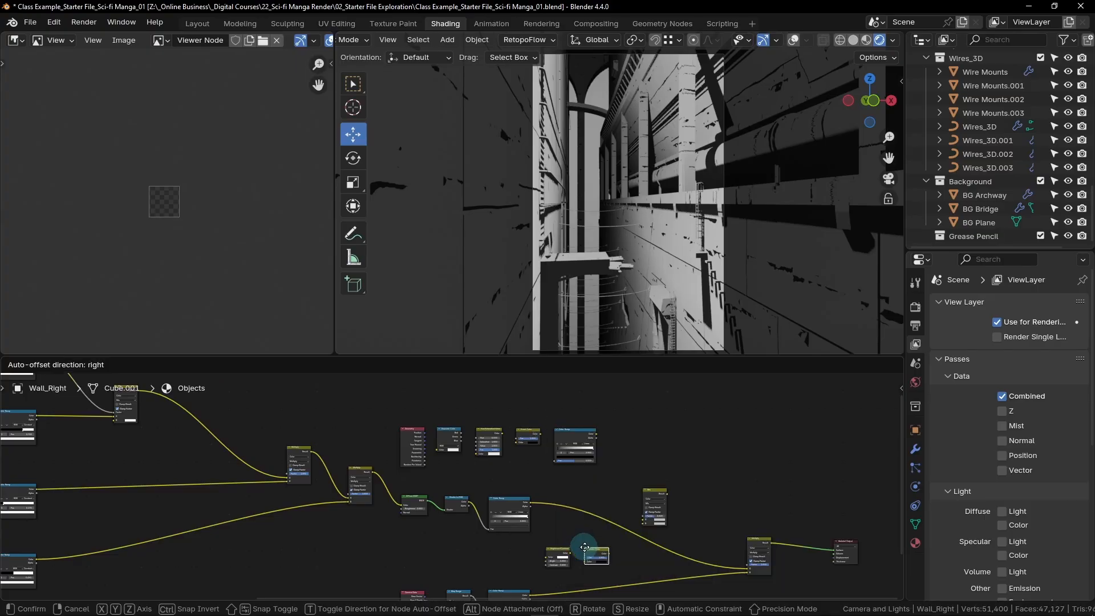
left_click(596, 554)
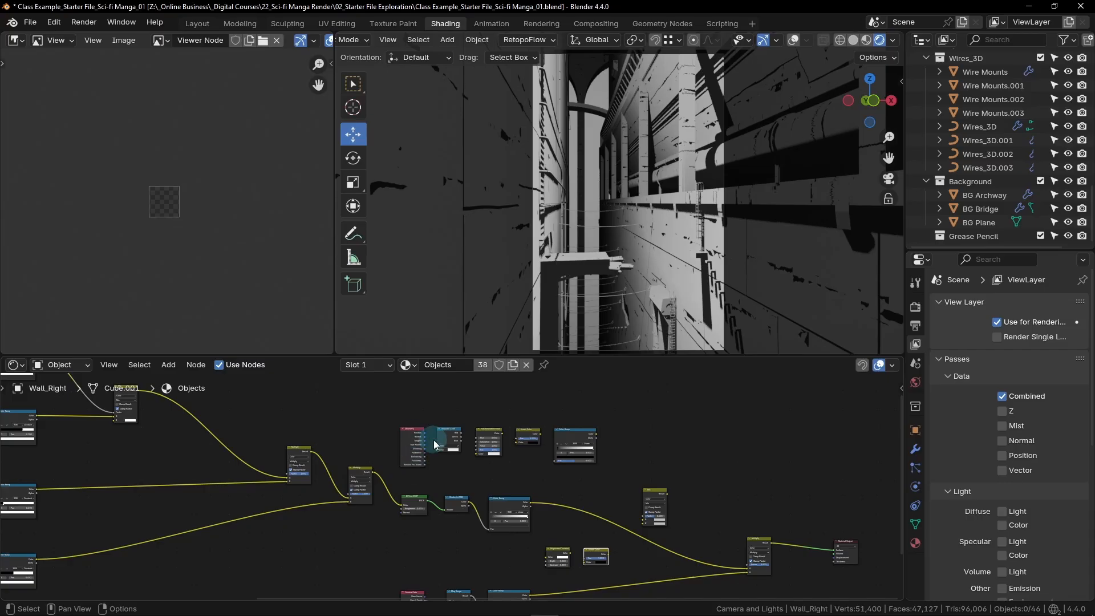
- Link Geometry Normal to Separate Color, then Blue through Hue/Saturation/Value and Invert Color into the Color Ramp's Fac
scroll(434, 439, "up", 5)
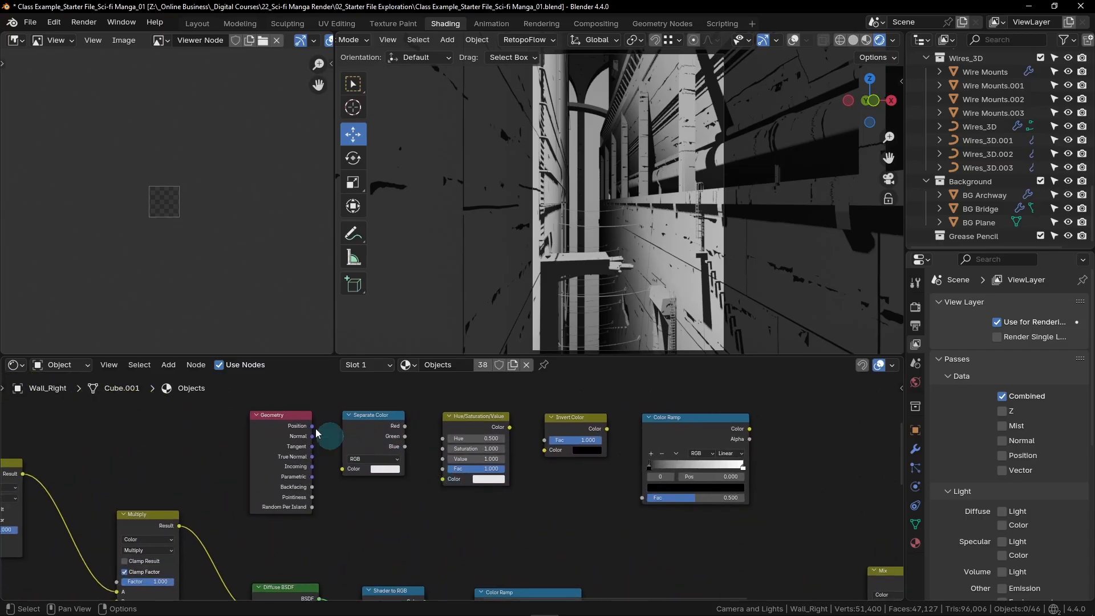
left_click_drag(312, 436, 343, 471)
left_click(405, 448)
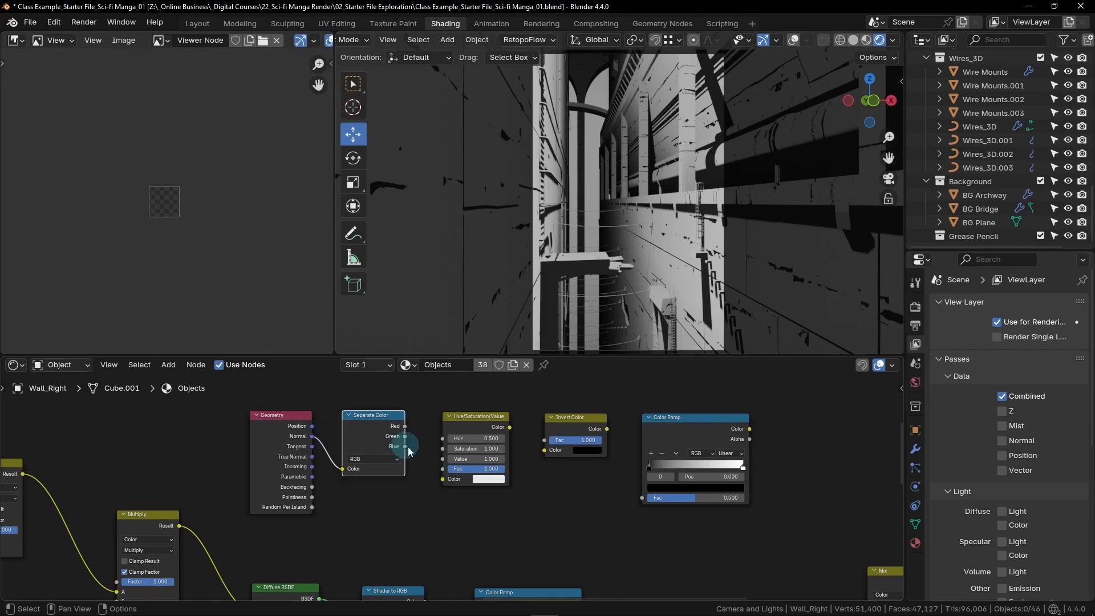
left_click_drag(408, 446, 443, 481)
left_click_drag(509, 427, 543, 453)
left_click_drag(607, 429, 642, 498)
- Link the Geometry row's Color Ramp to input A of the Mix node, and the Mix result to the final Multiply's Factor
scroll(655, 529, "down", 1)
scroll(656, 530, "down", 6)
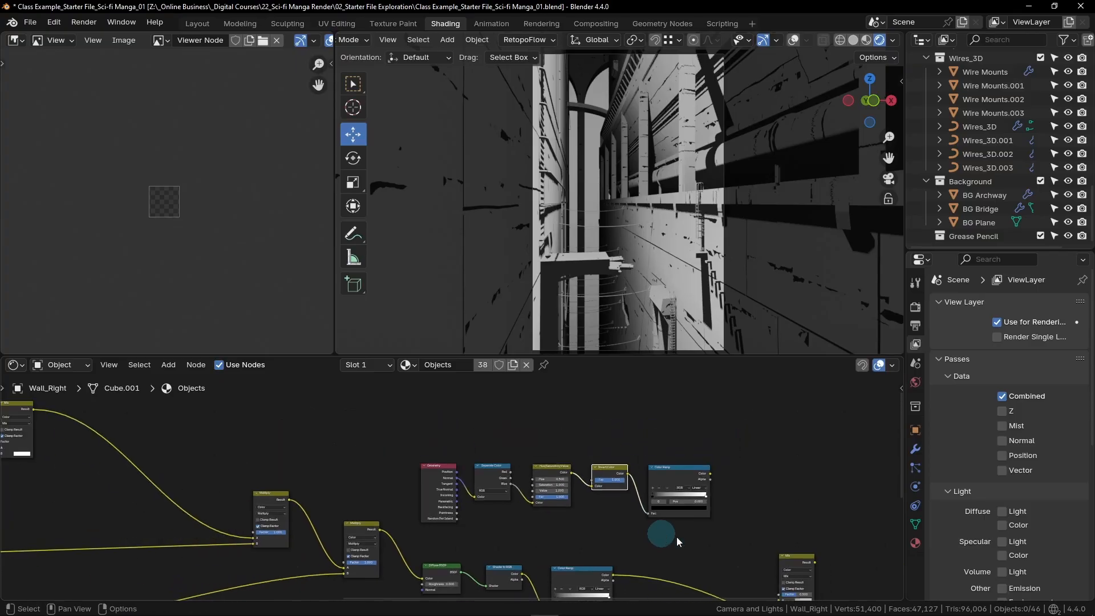
middle_click_drag(747, 558, 499, 464)
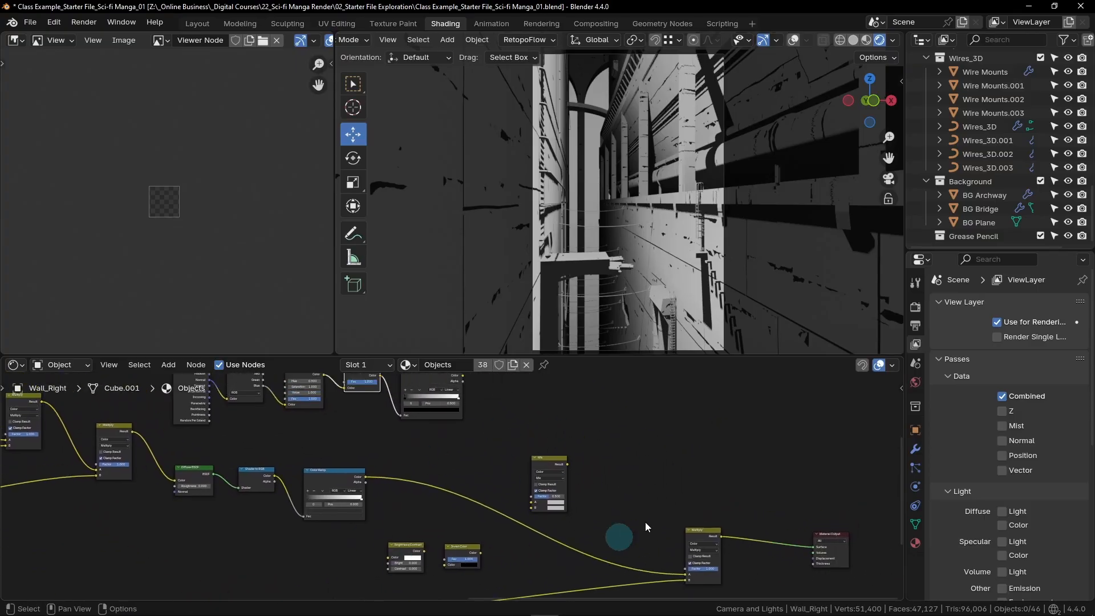
middle_click_drag(621, 528, 595, 544)
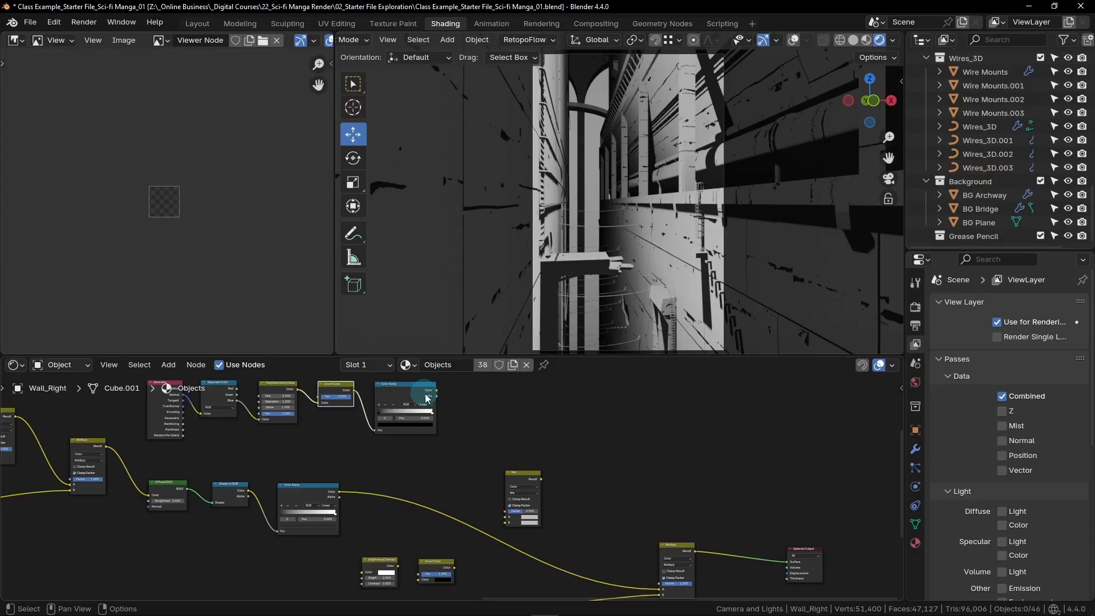
left_click_drag(436, 390, 504, 521)
middle_click_drag(580, 493, 560, 455)
scroll(537, 450, "up", 2)
mouse_move(508, 428)
left_mouse_down()
mouse_move(624, 501)
mouse_move(647, 551)
left_mouse_up()
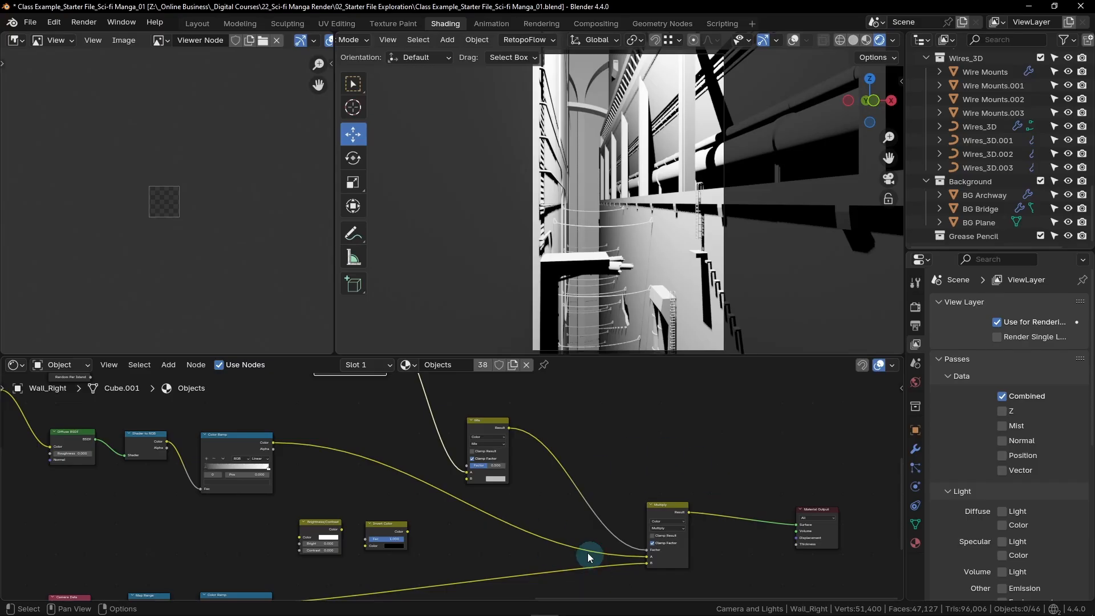
- Link the camera-depth Color Ramp through Brightness/Contrast and Invert Color into input B of the Mix node
middle_click_drag(385, 554, 530, 494)
scroll(584, 494, "up", 3)
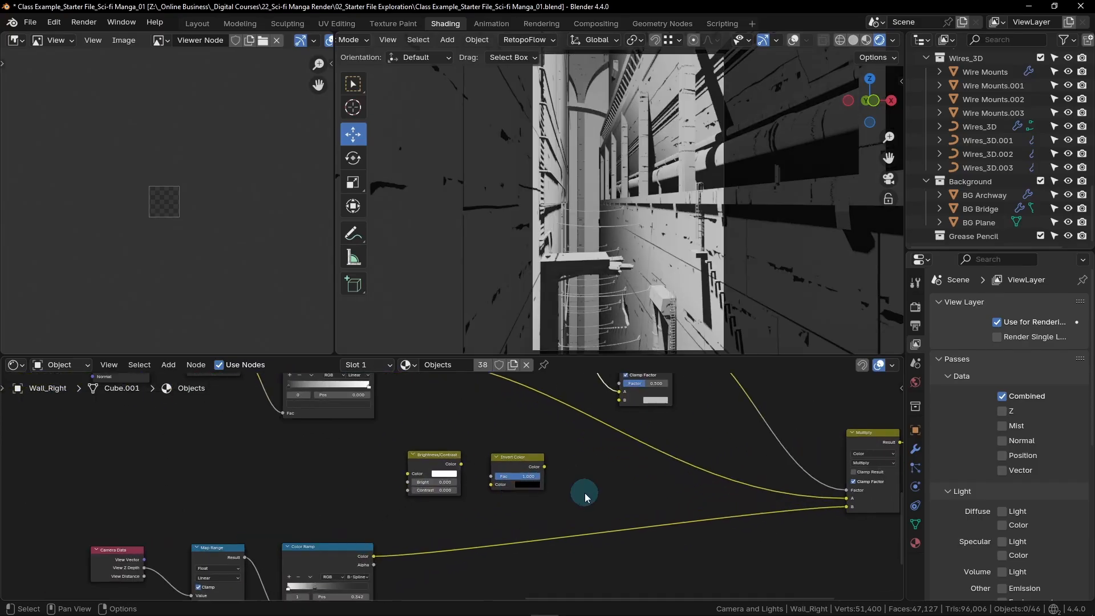
left_click_drag(375, 555, 619, 403)
scroll(696, 445, "down", 6)
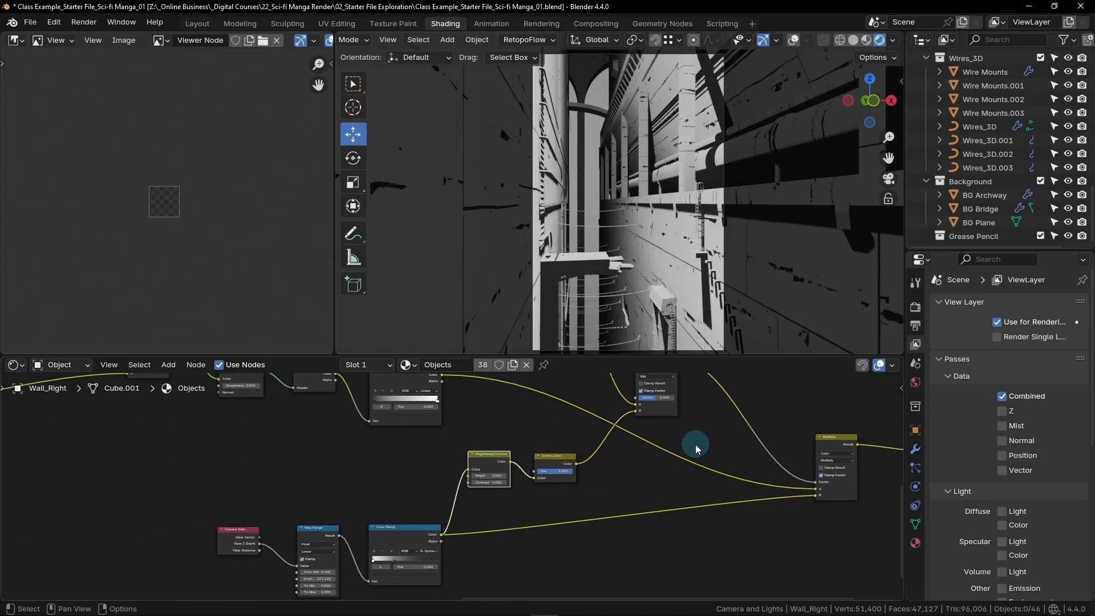
- Set the Brightness/Contrast node's Bright to 1.83 and Contrast to 5
middle_click_drag(597, 507, 624, 473)
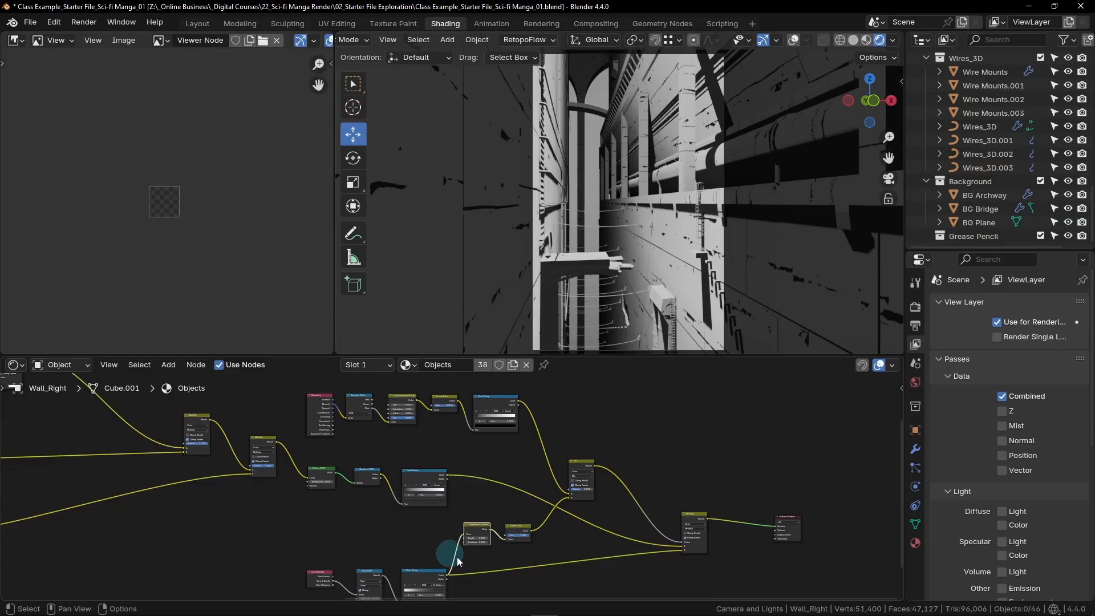
middle_click_drag(545, 559, 601, 518)
scroll(550, 459, "up", 12)
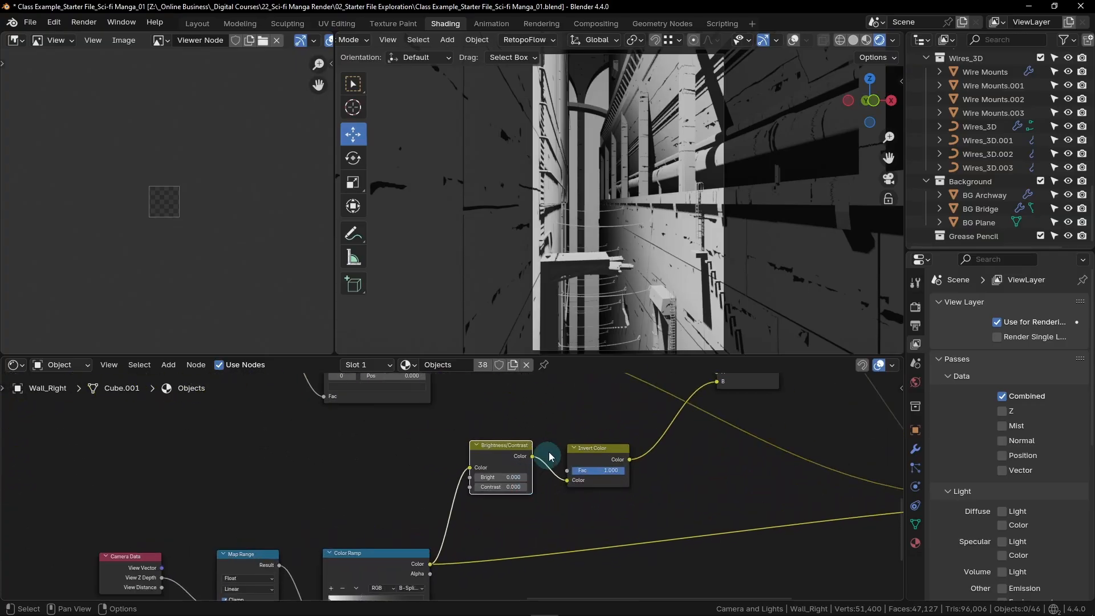
scroll(545, 467, "up", 2)
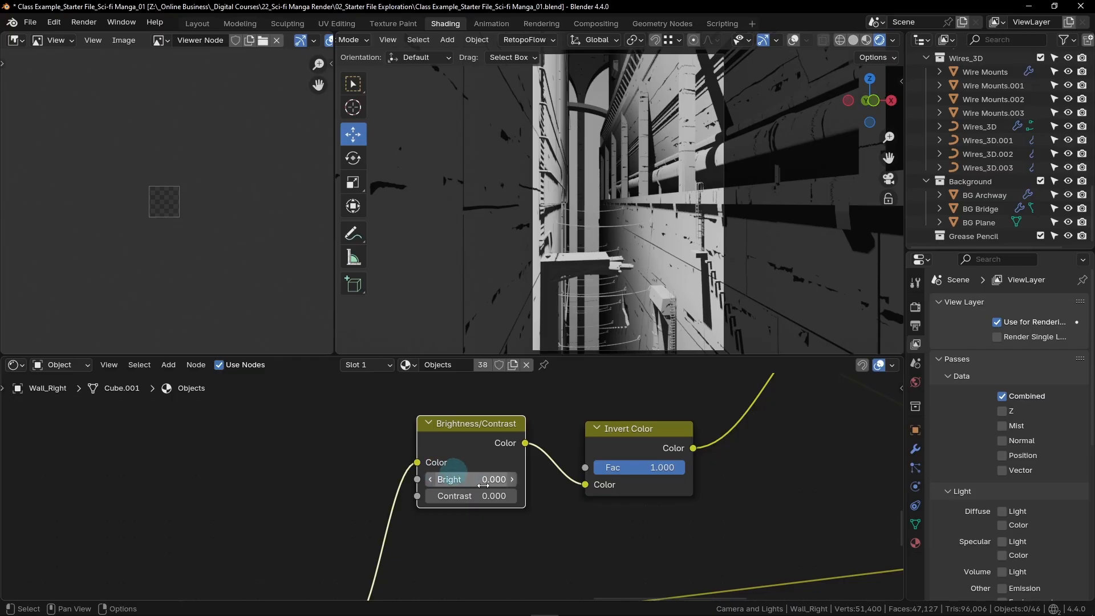
left_click(478, 481)
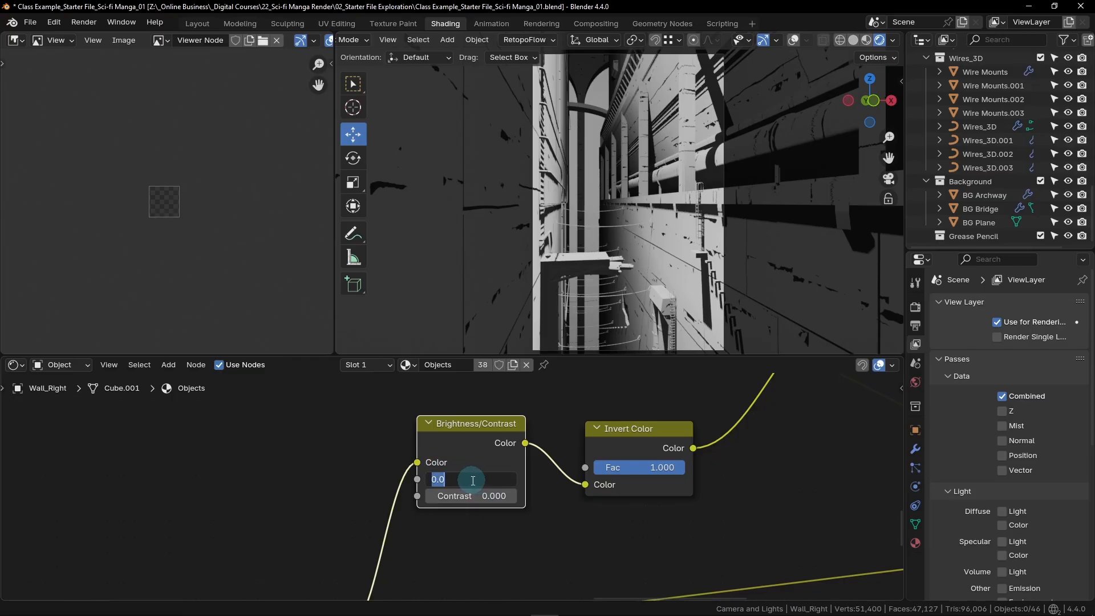
type("1.83")
key("Return")
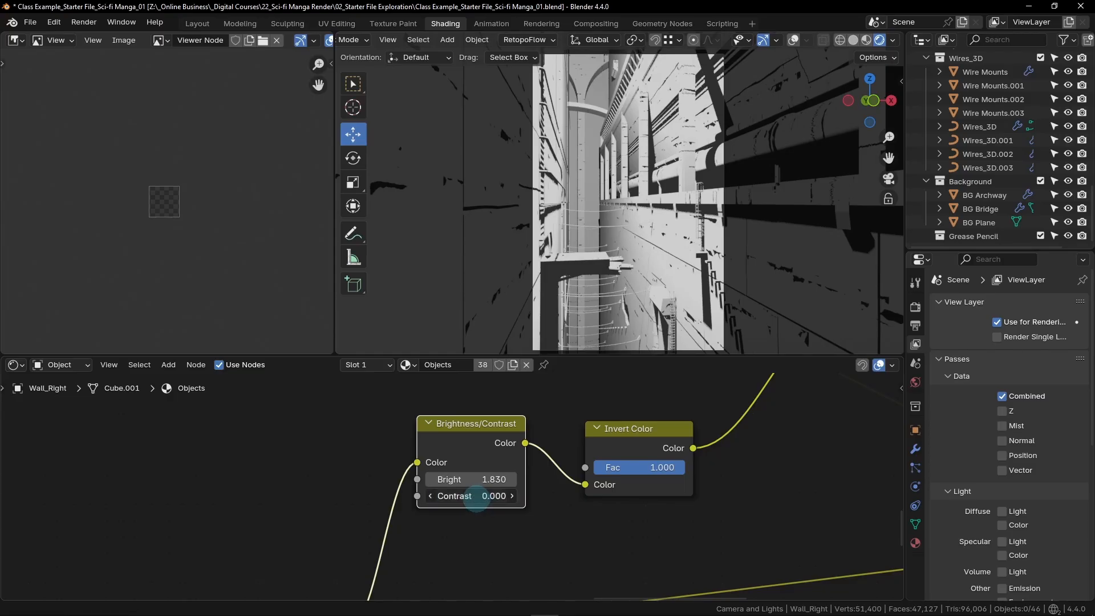
left_click(478, 496)
type("5")
key("Return")
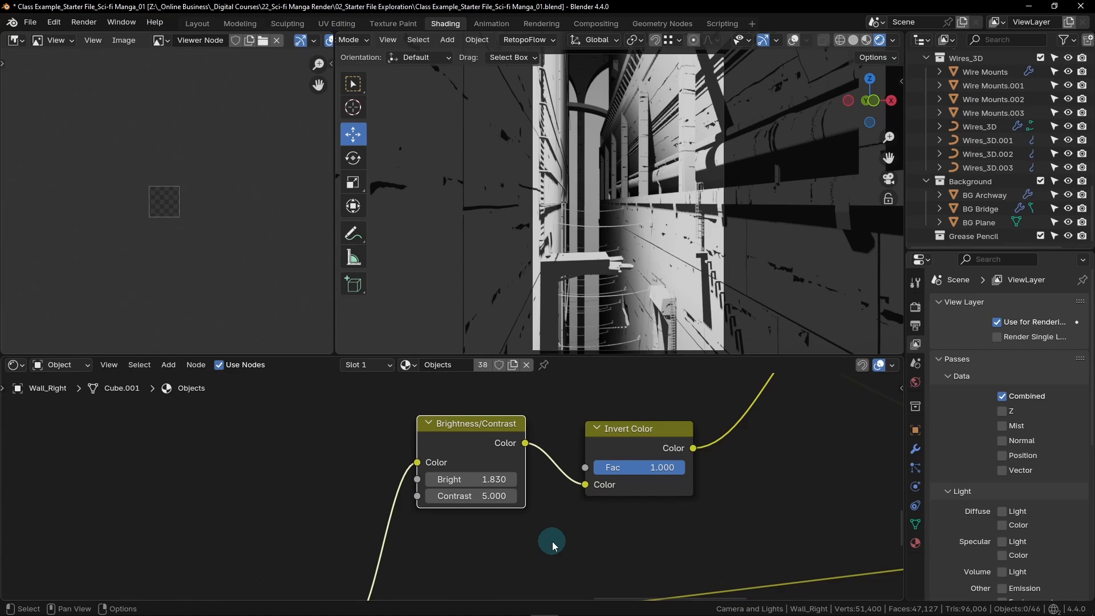
- Change the Mix node's blending mode to Screen and set its Factor to 1
key("Home")
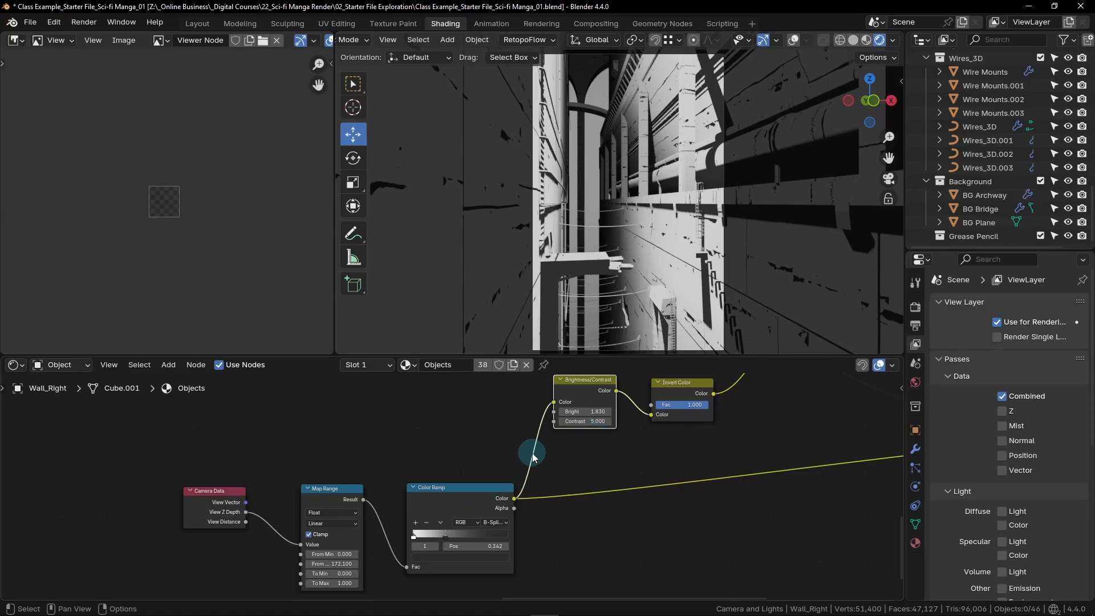
middle_click_drag(533, 456, 451, 468)
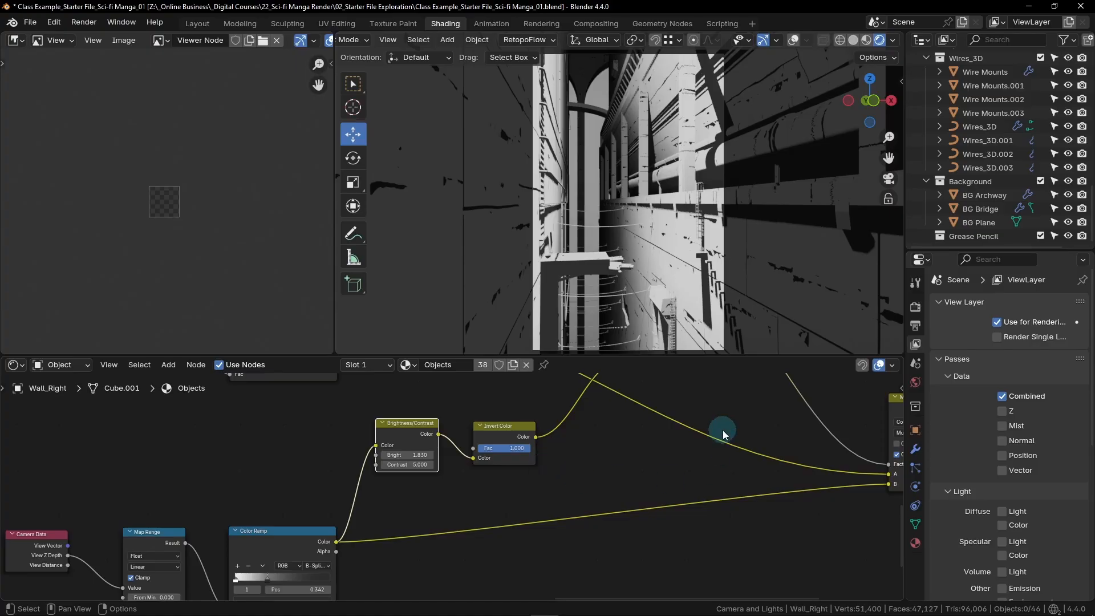
scroll(721, 440, "down", 4)
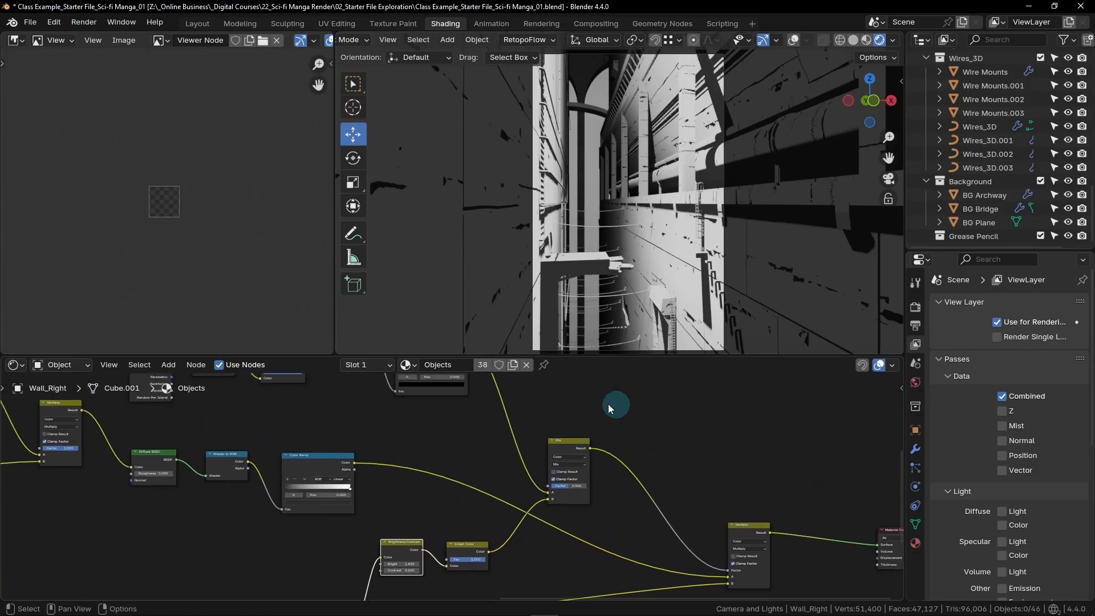
scroll(601, 476, "up", 4)
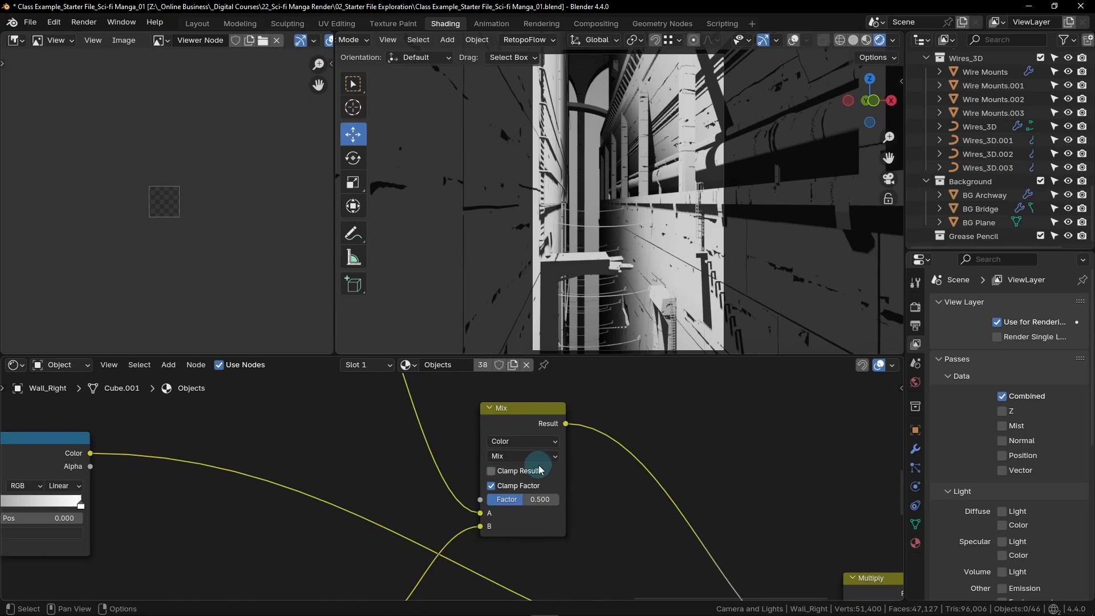
left_click(543, 457)
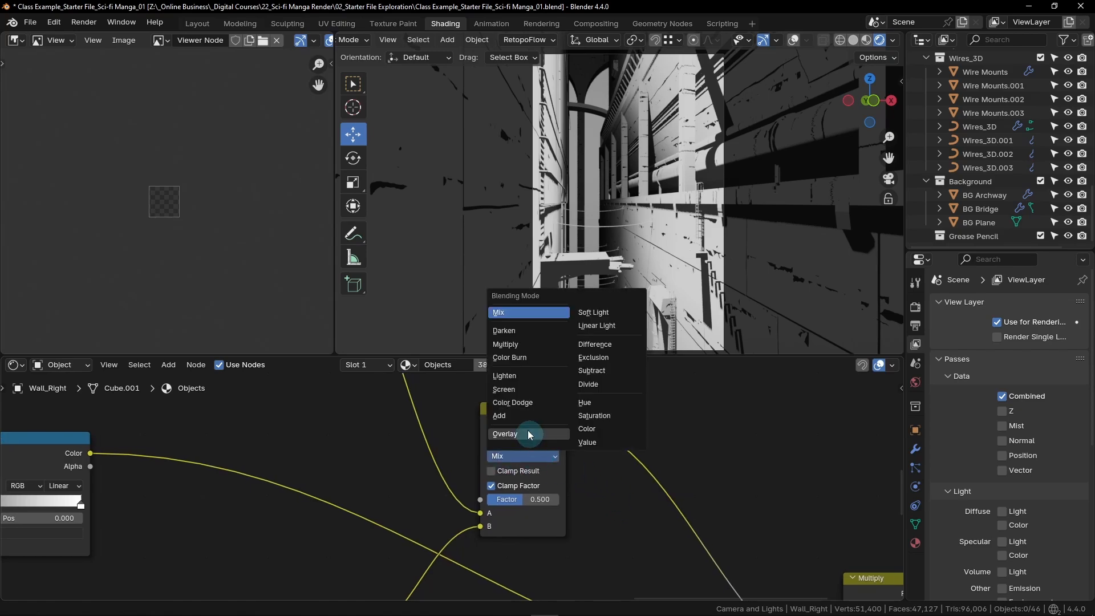
left_click(531, 390)
left_click_drag(524, 506, 584, 495)
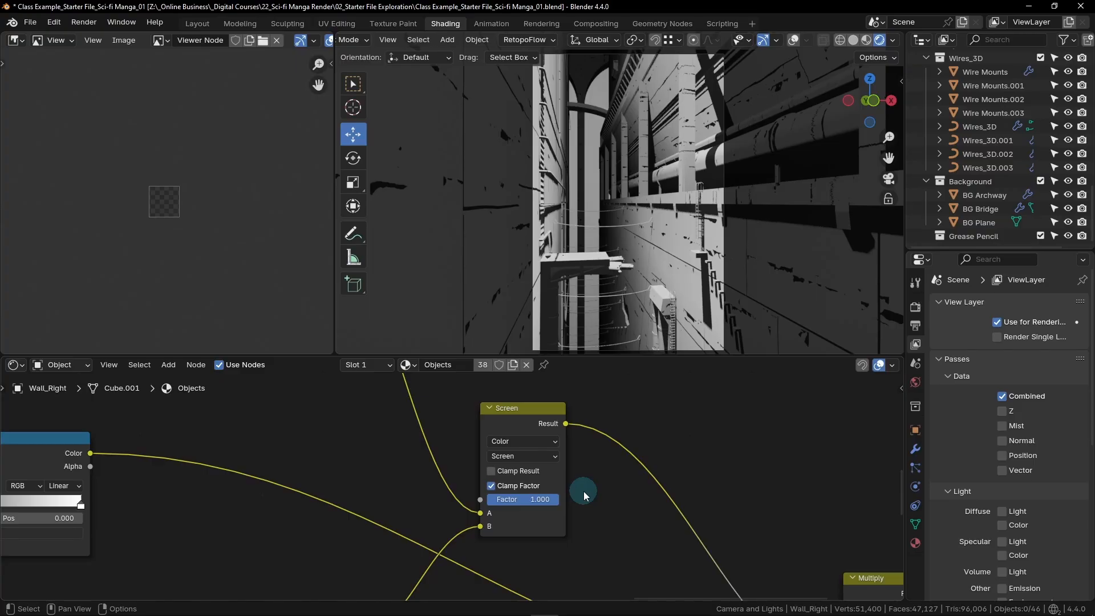
- Preview the Geometry node's Normal output on the walkway, walls and pipes of the scene
scroll(583, 494, "down", 12)
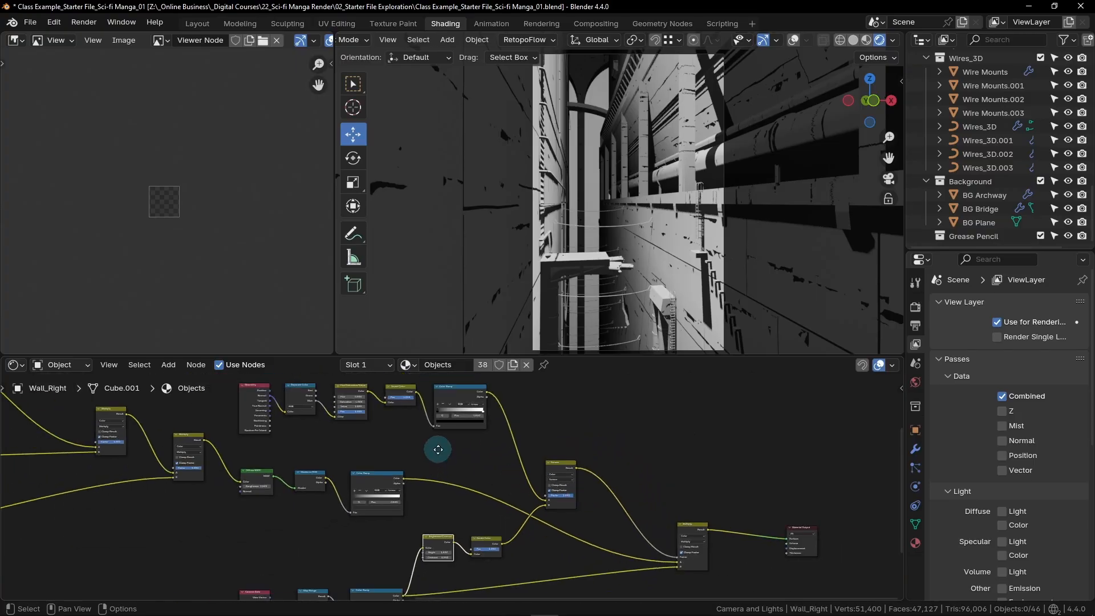
middle_click_drag(332, 392, 448, 437)
scroll(516, 471, "up", 4)
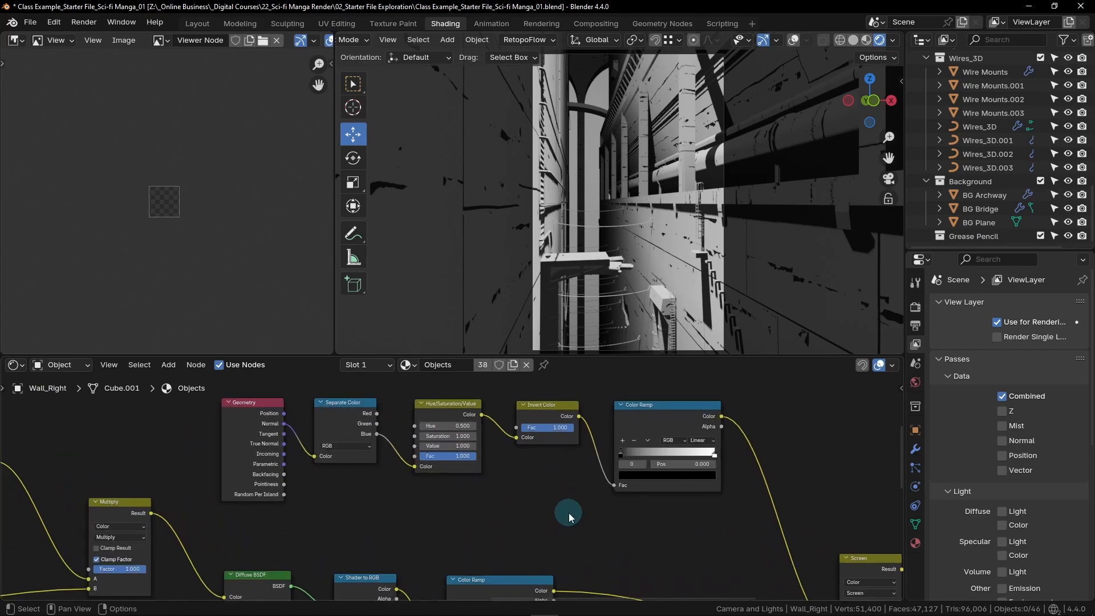
scroll(299, 438, "up", 4)
middle_click_drag(319, 443, 396, 473)
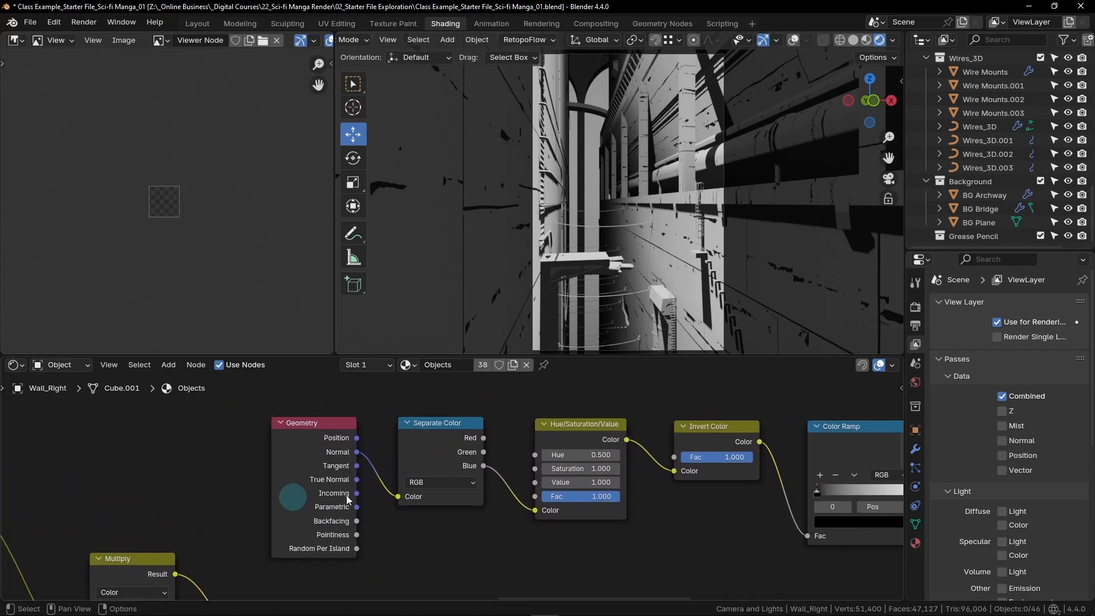
middle_click_drag(413, 547, 352, 546)
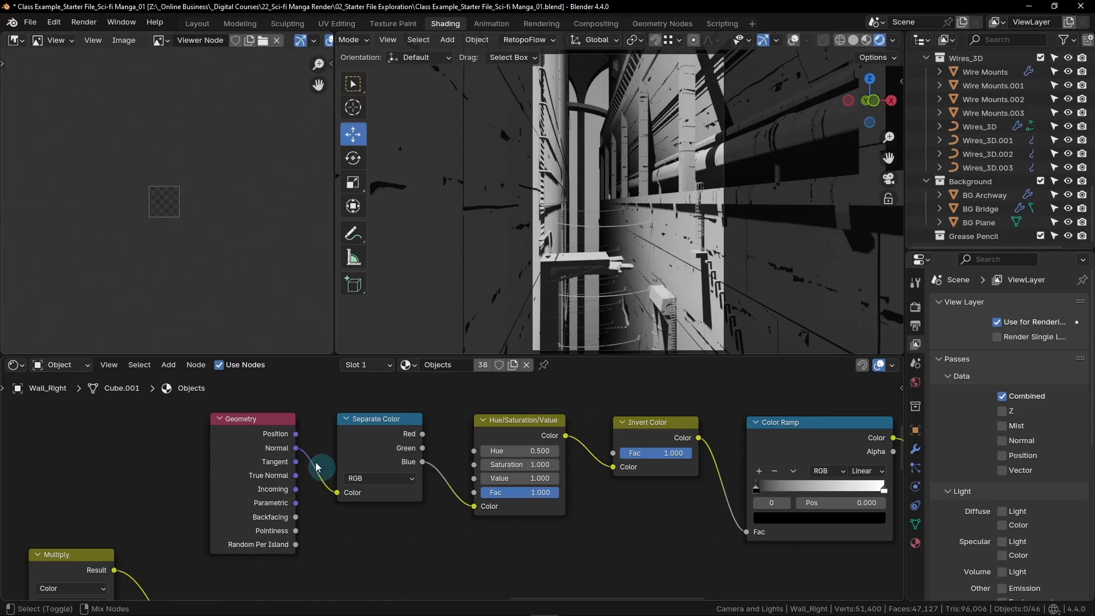
left_click(261, 424, "ctrl+shift")
left_click(266, 423, "ctrl+shift")
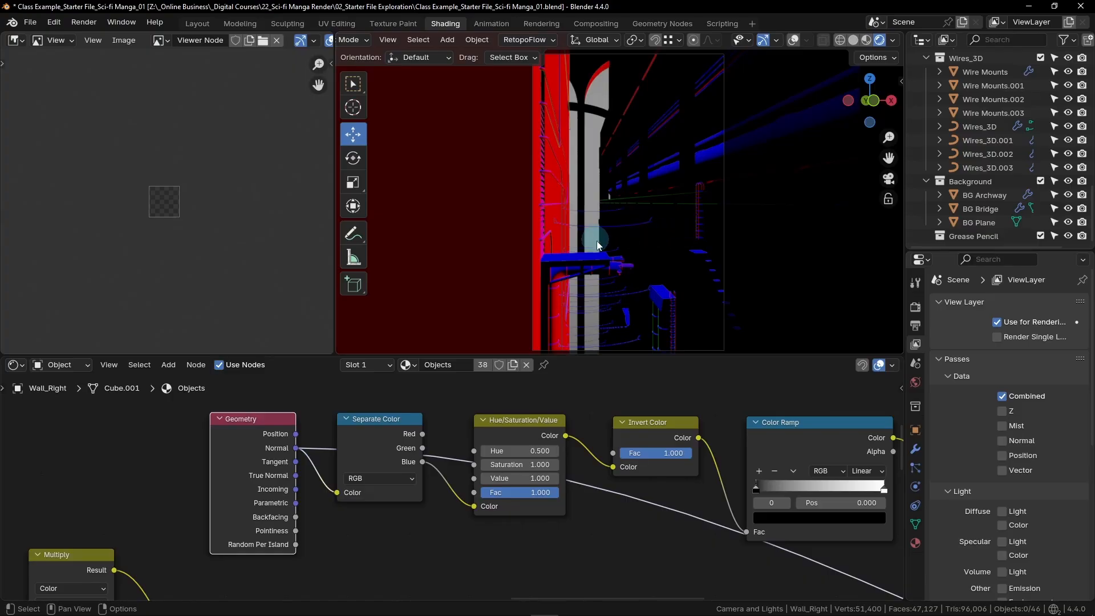
scroll(625, 249, "up", 4)
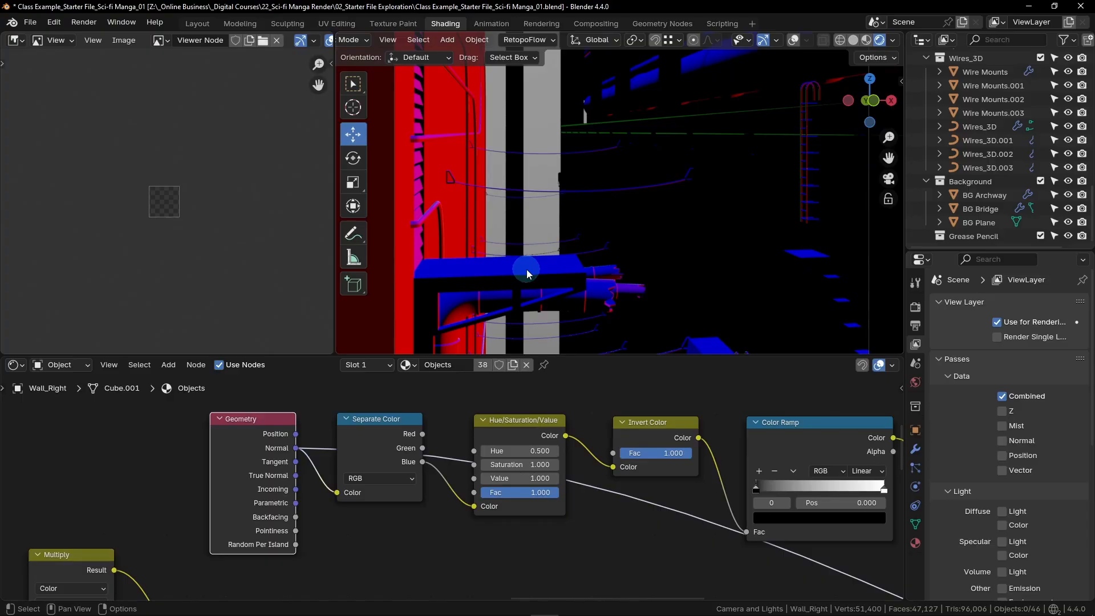
middle_click_drag(740, 132, 563, 257, "shift")
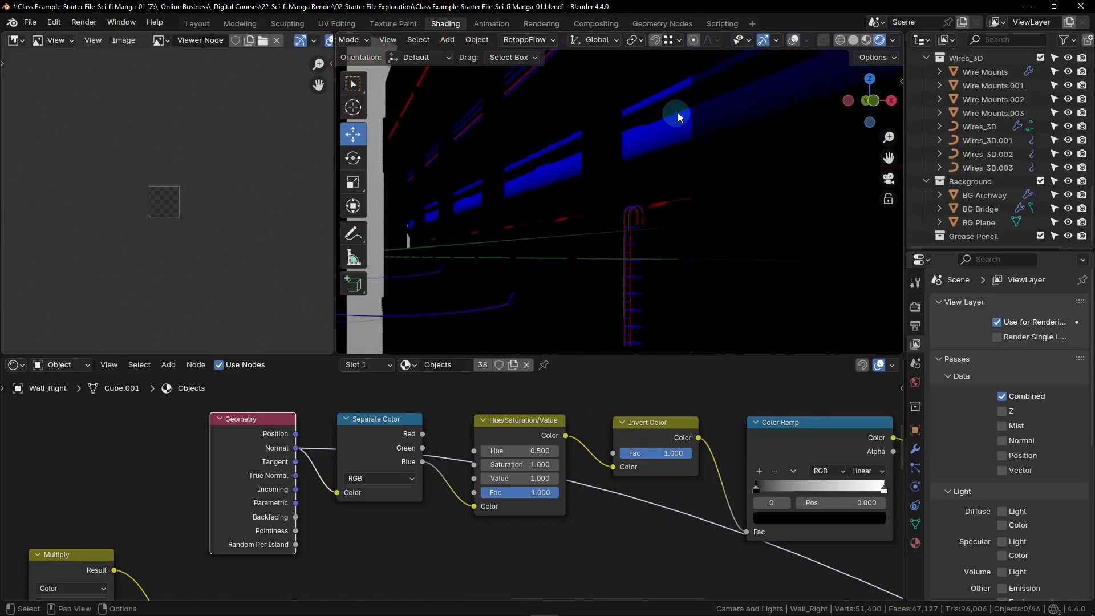
- Route the final Multiply node's result back into the Material Output's Surface
scroll(630, 518, "down", 4)
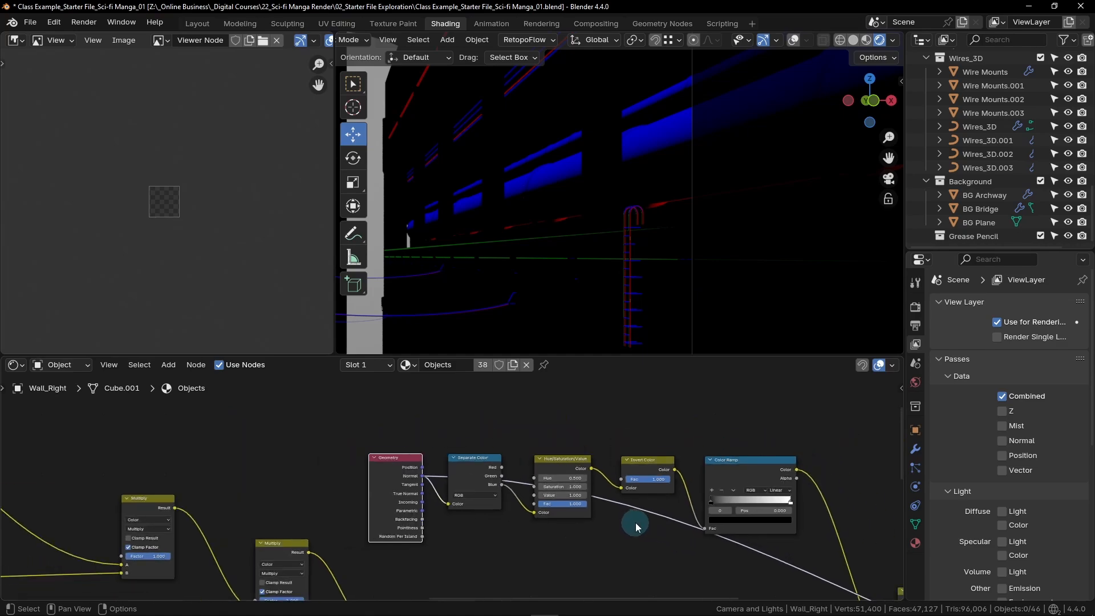
middle_click_drag(617, 505, 461, 427)
scroll(559, 460, "down", 3)
middle_click_drag(733, 465, 580, 409)
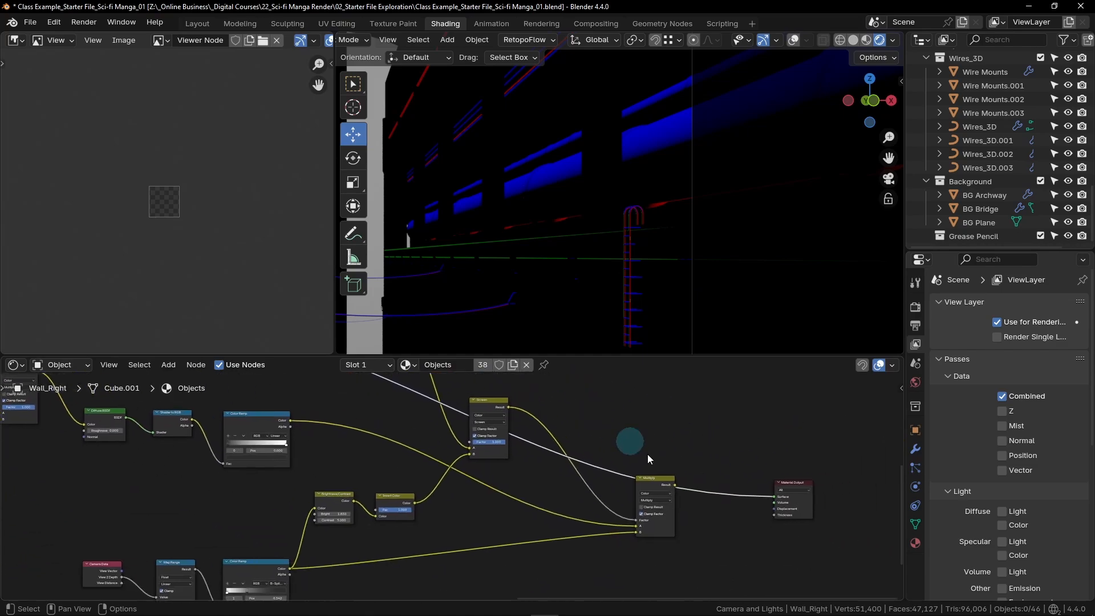
left_click(653, 482, "ctrl+shift")
- Set the Saturation of the Hue/Saturation/Value node in the Geometry row to 0
middle_click_drag(390, 443, 704, 563)
scroll(525, 438, "up", 8)
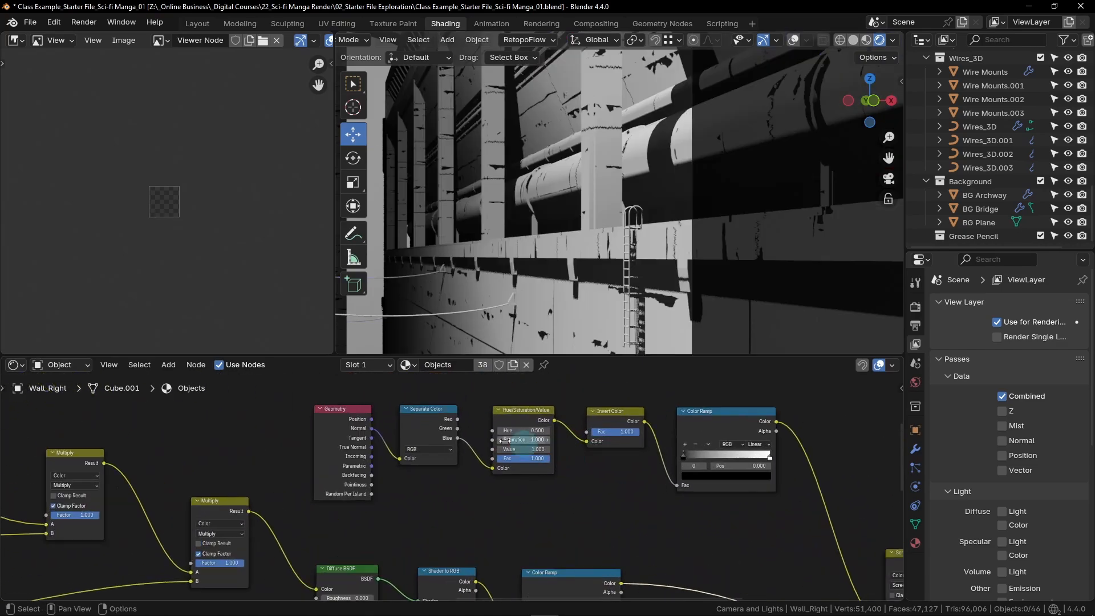
middle_click_drag(513, 476, 471, 473)
scroll(471, 473, "up", 2)
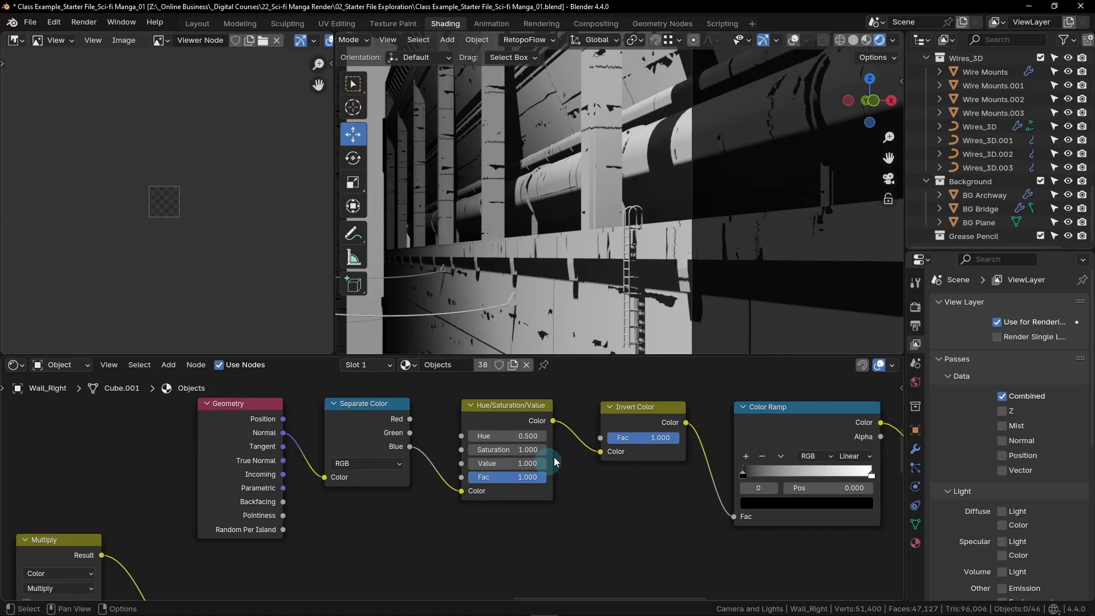
left_click_drag(525, 451, 460, 451)
scroll(553, 449, "up", 2)
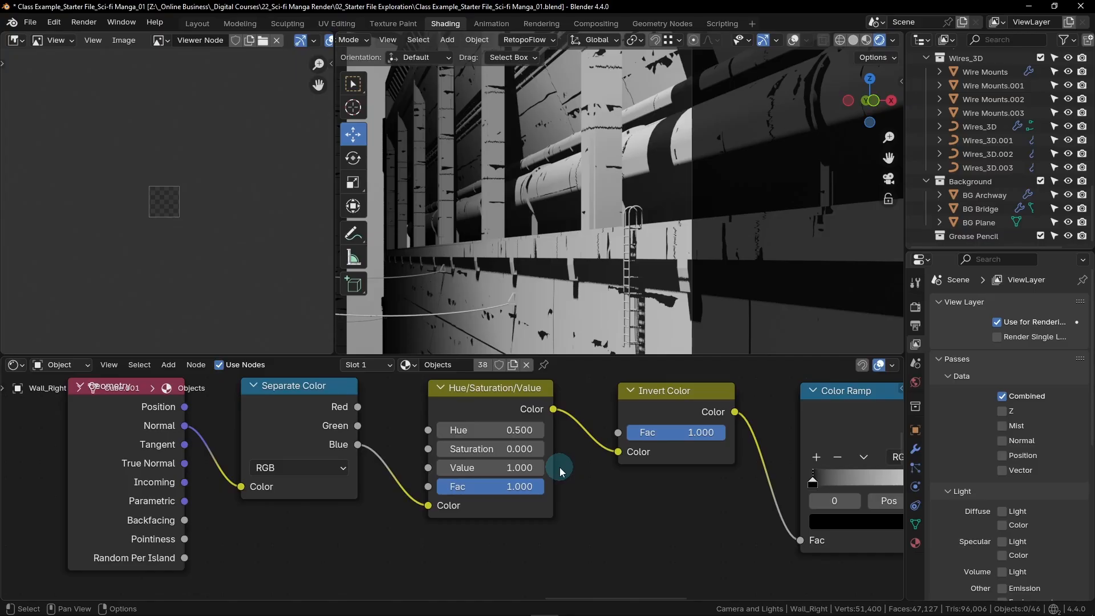
- Set the position of the black stop on the Geometry row's Color Ramp to 0.7
middle_click_drag(722, 515, 477, 530)
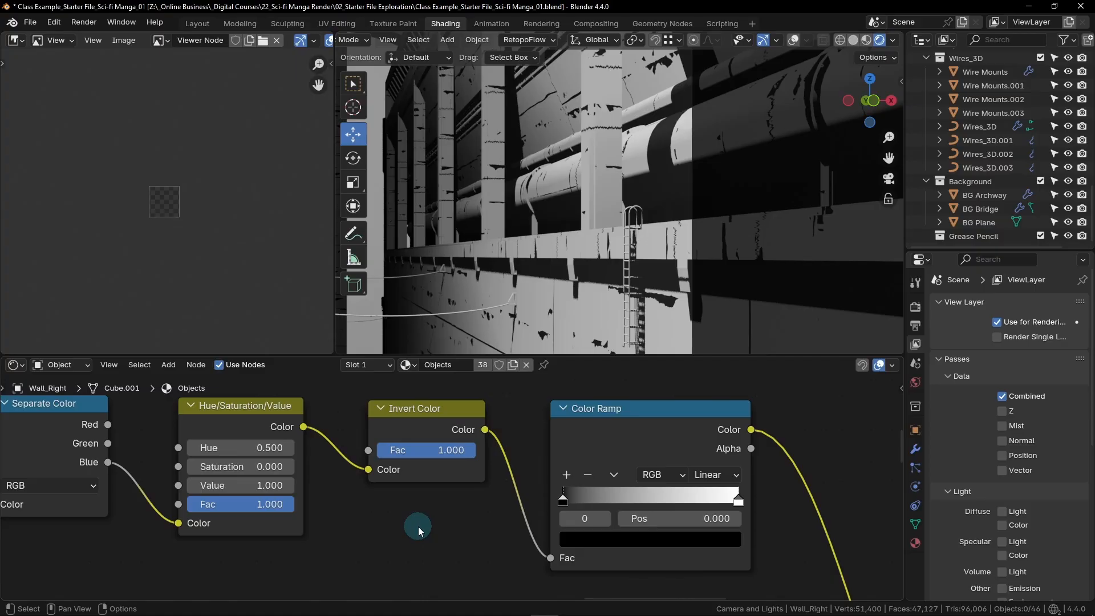
middle_click_drag(737, 482, 580, 473)
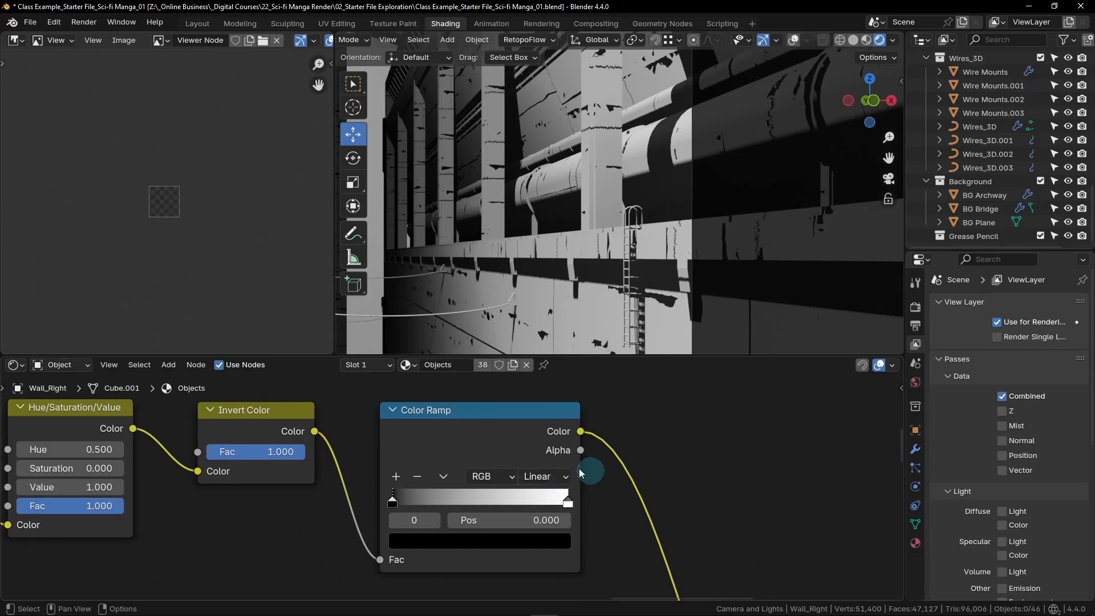
left_click(394, 502)
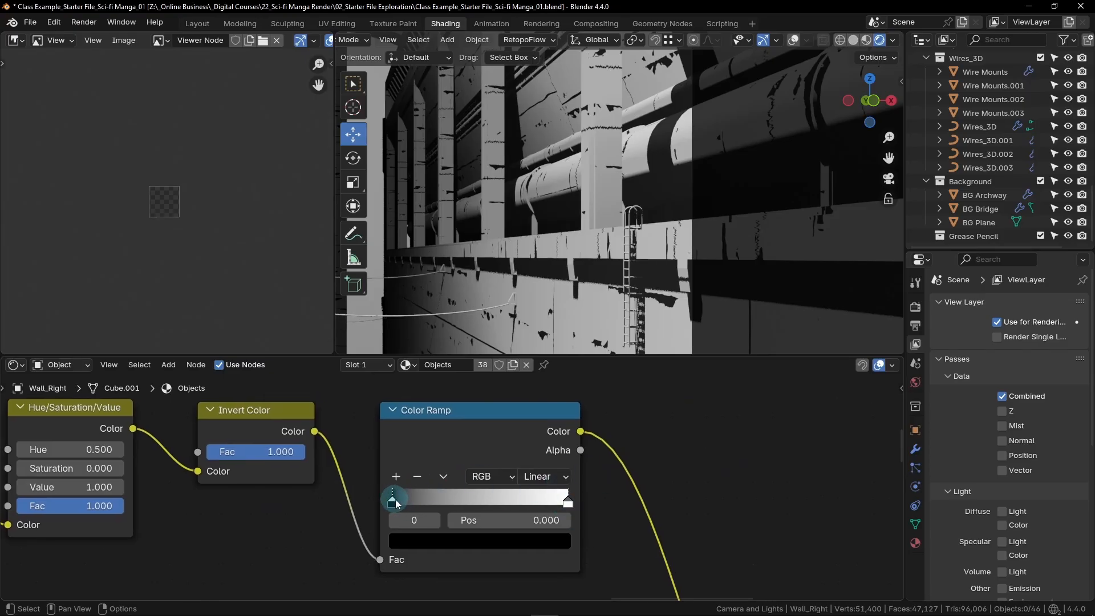
left_click(541, 521)
type(".7")
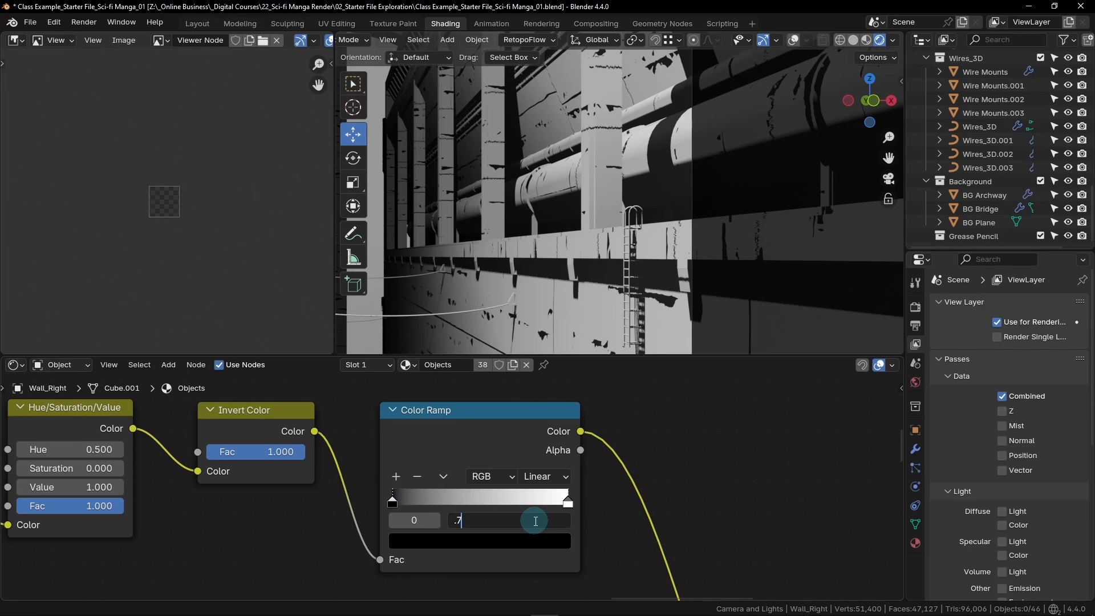
key("Return")
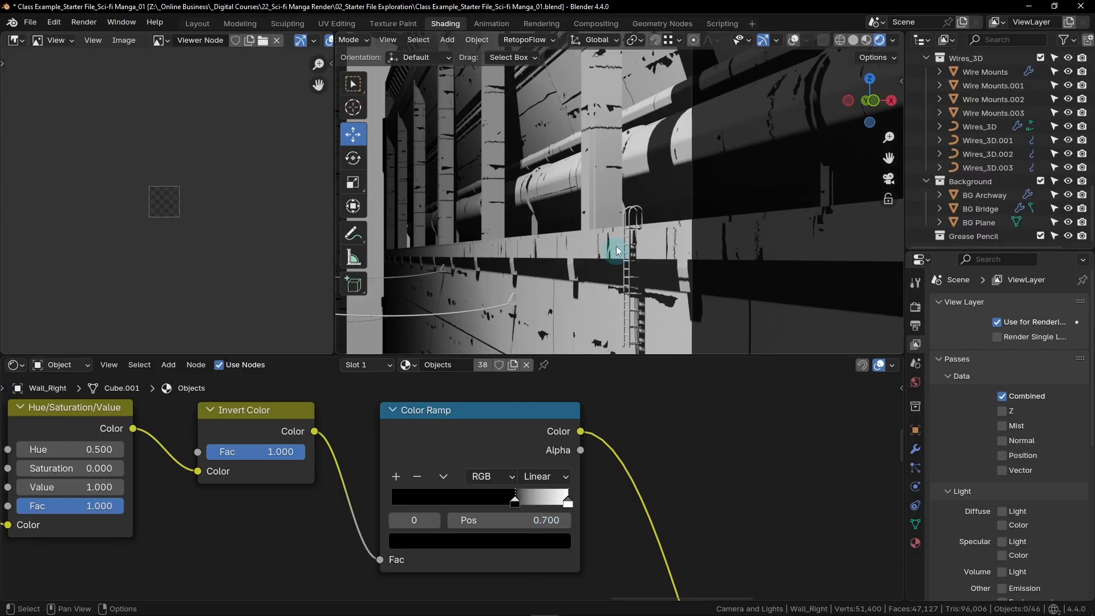
- Try the Color Ramp's black stop at about 0.742 while viewing the pipes up close, and return it to 0.7
scroll(561, 177, "up", 3)
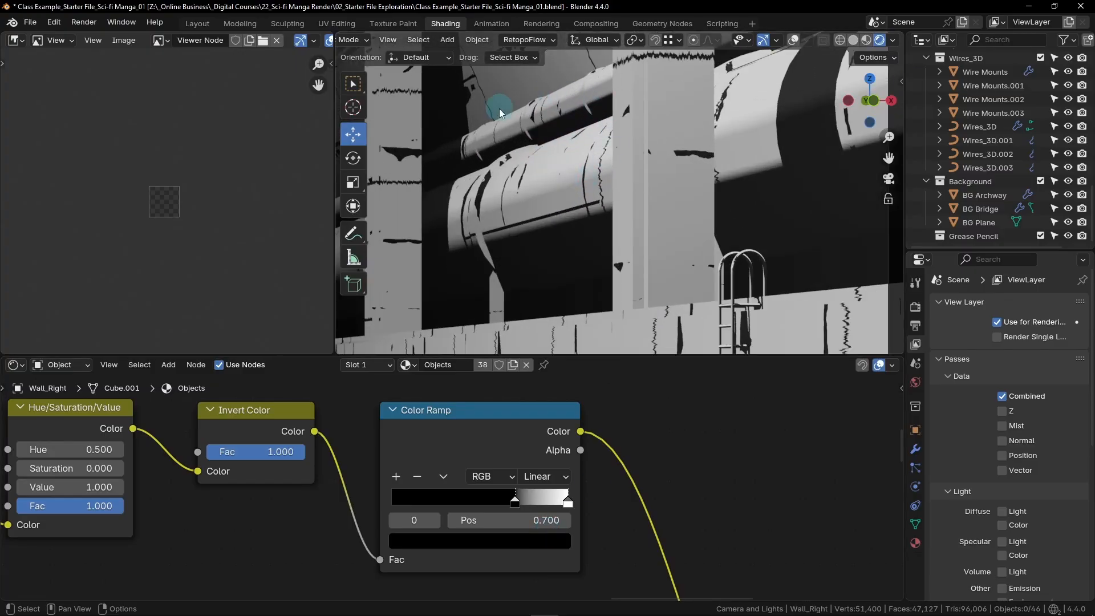
scroll(570, 174, "up", 5)
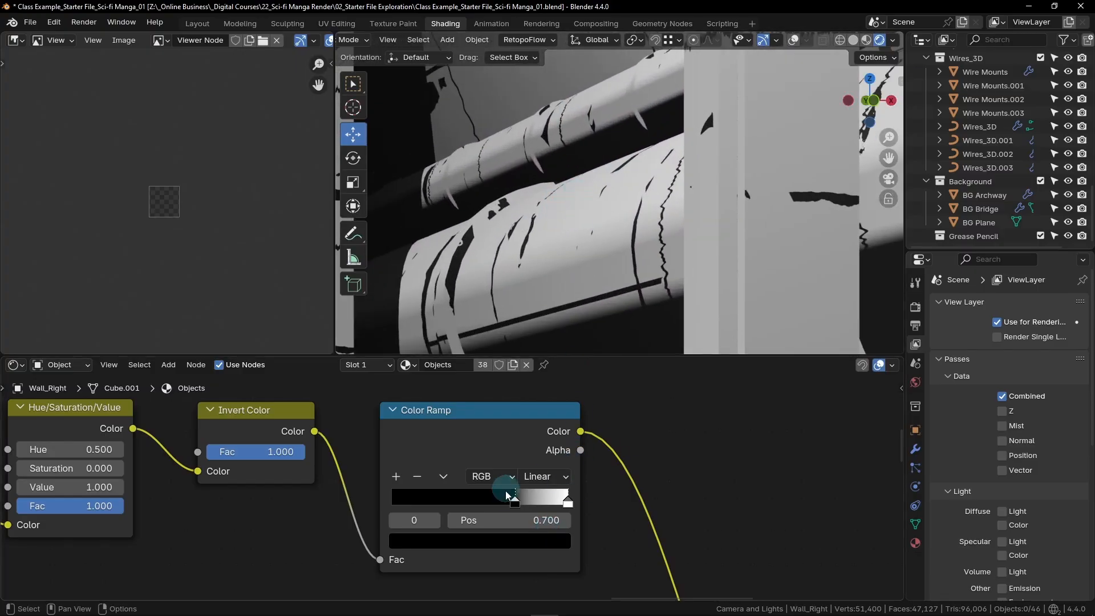
mouse_move(515, 503)
left_mouse_down()
mouse_move(422, 499)
mouse_move(556, 490)
mouse_move(464, 489)
mouse_move(533, 488)
mouse_move(520, 488)
mouse_move(531, 489)
mouse_move(530, 507)
mouse_move(570, 505)
mouse_move(501, 505)
mouse_move(522, 505)
left_mouse_up()
left_click(525, 507)
left_click(546, 520)
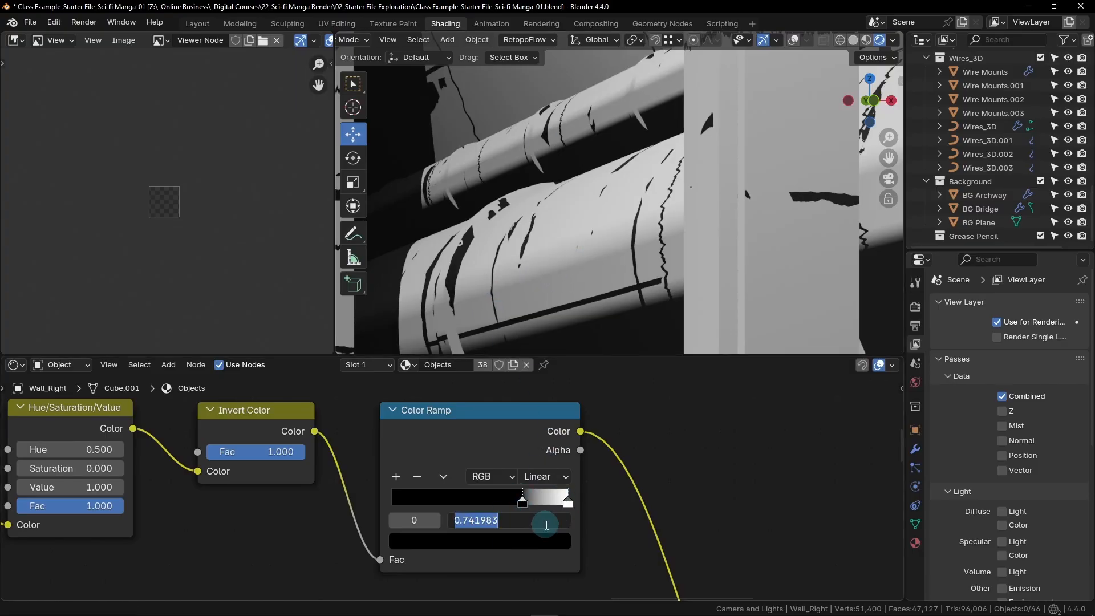
type(".7")
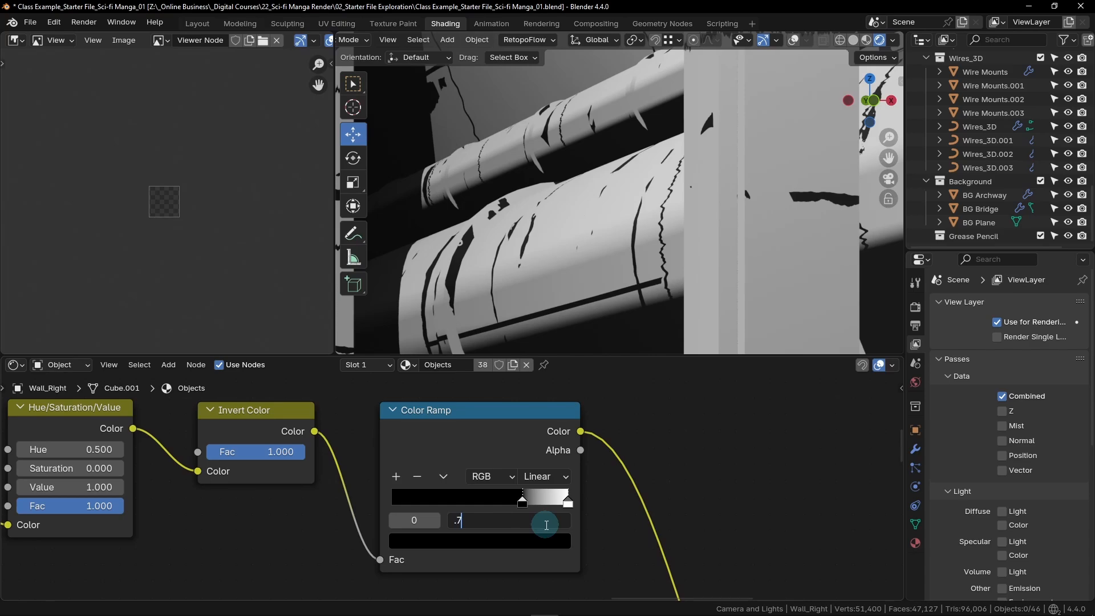
key("Return")
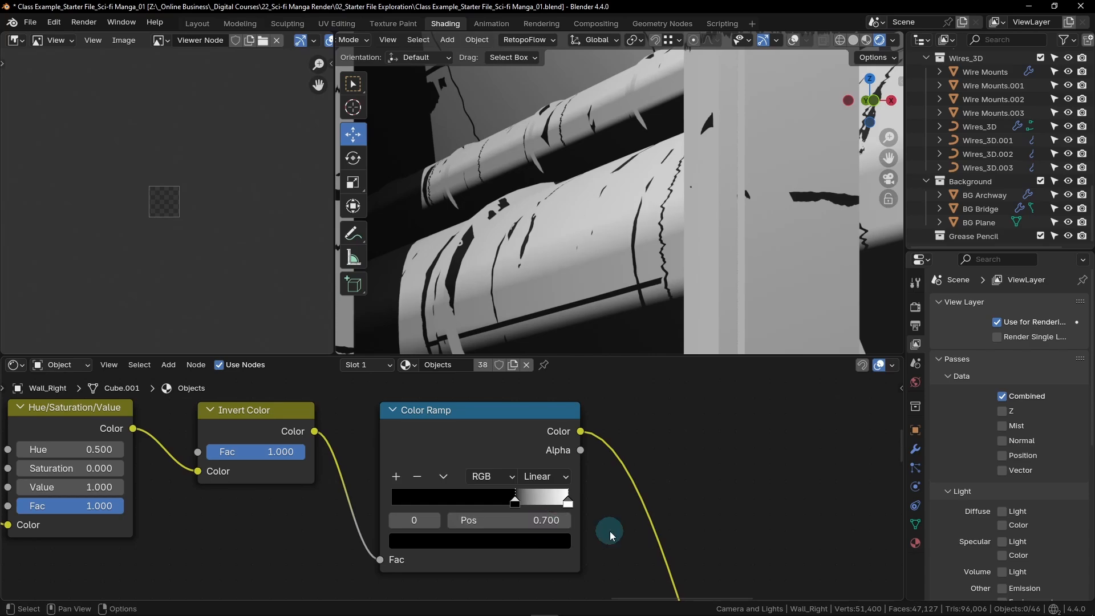
scroll(577, 233, "down", 12)
middle_click_drag(577, 234, 620, 240, "shift")
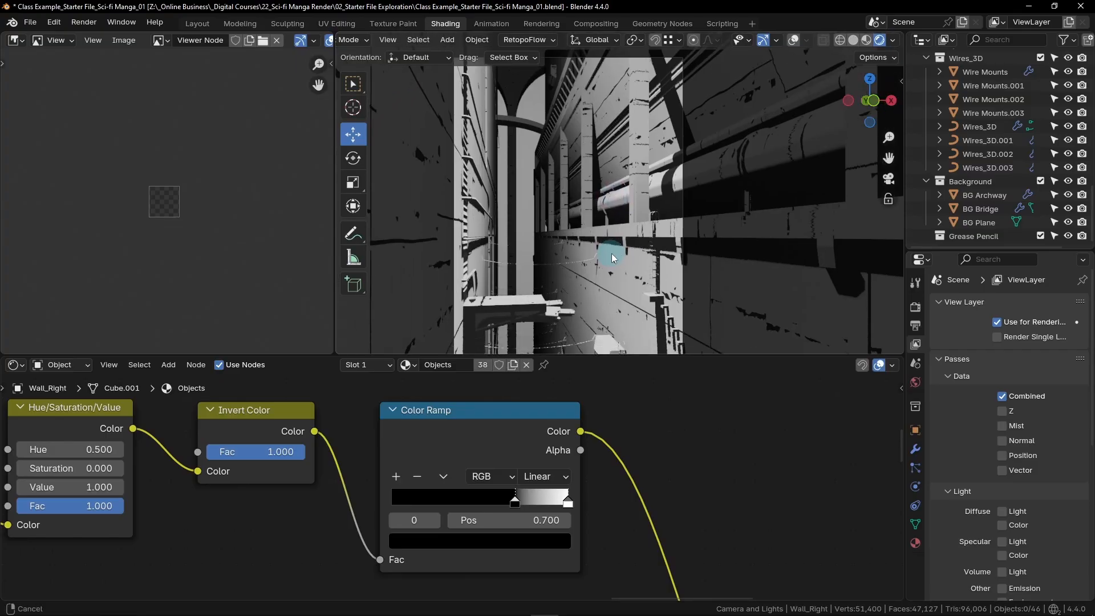
scroll(598, 249, "up", 1)
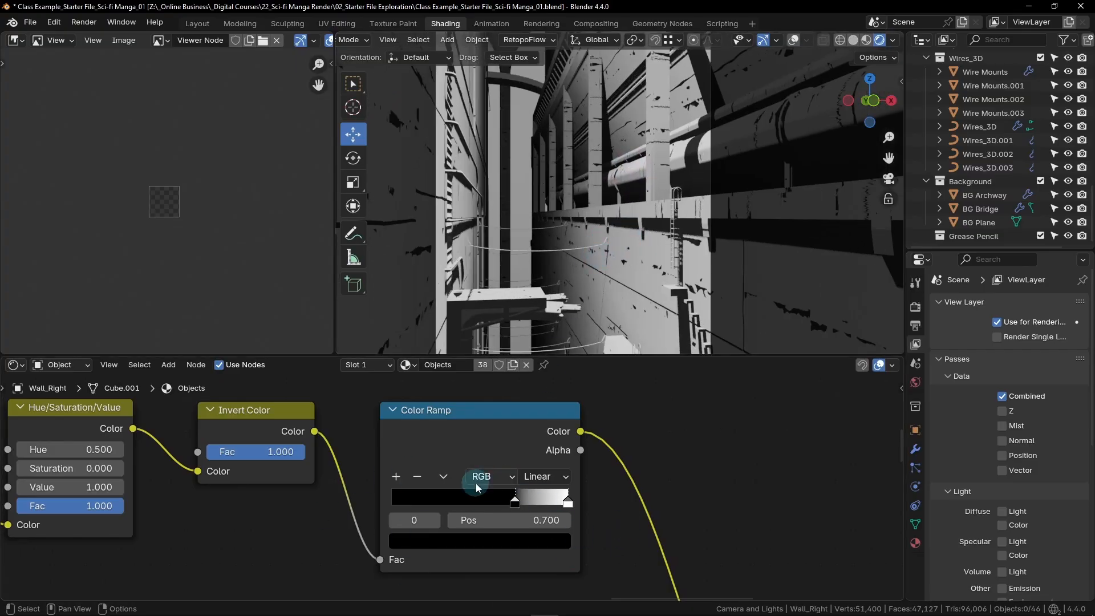
- Move all nodes from the two chained Multiply nodes through the Material Output closer to the texture branches
scroll(476, 484, "down", 18)
middle_click_drag(433, 547, 548, 469)
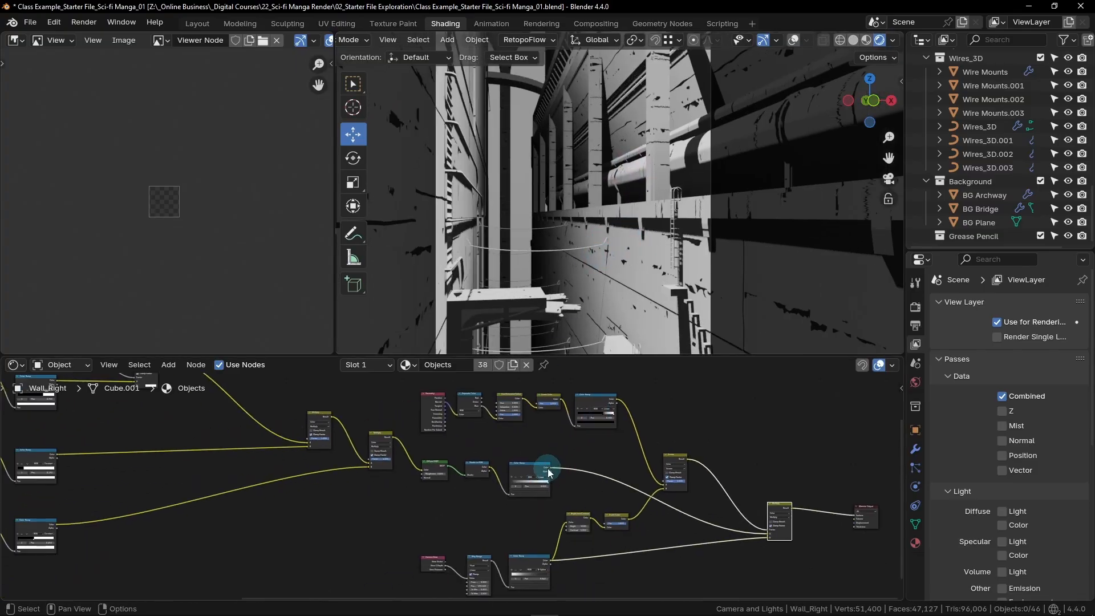
scroll(542, 464, "down", 3)
middle_click_drag(435, 457, 395, 485)
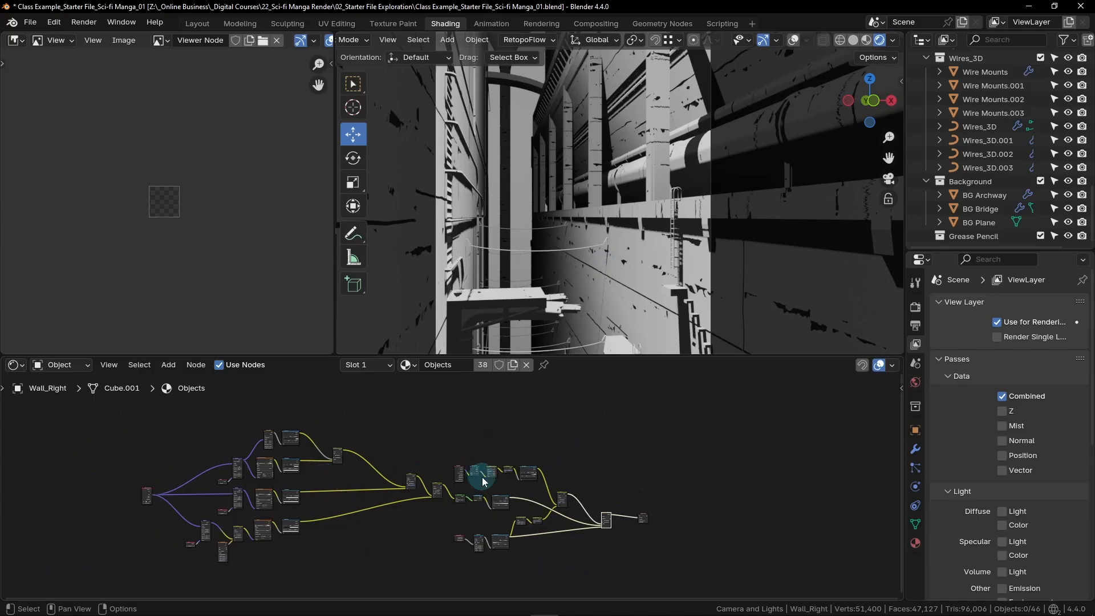
middle_click_drag(482, 481, 475, 469)
left_click_drag(703, 425, 386, 557)
scroll(401, 451, "up", 6)
middle_click_drag(408, 471, 539, 466)
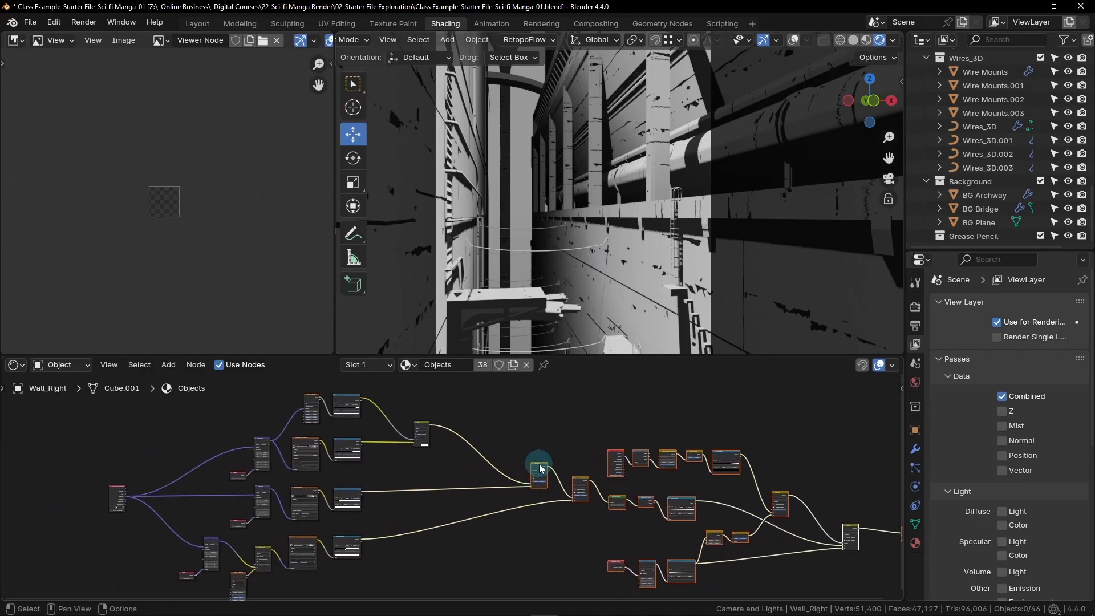
left_click_drag(539, 468, 474, 461)
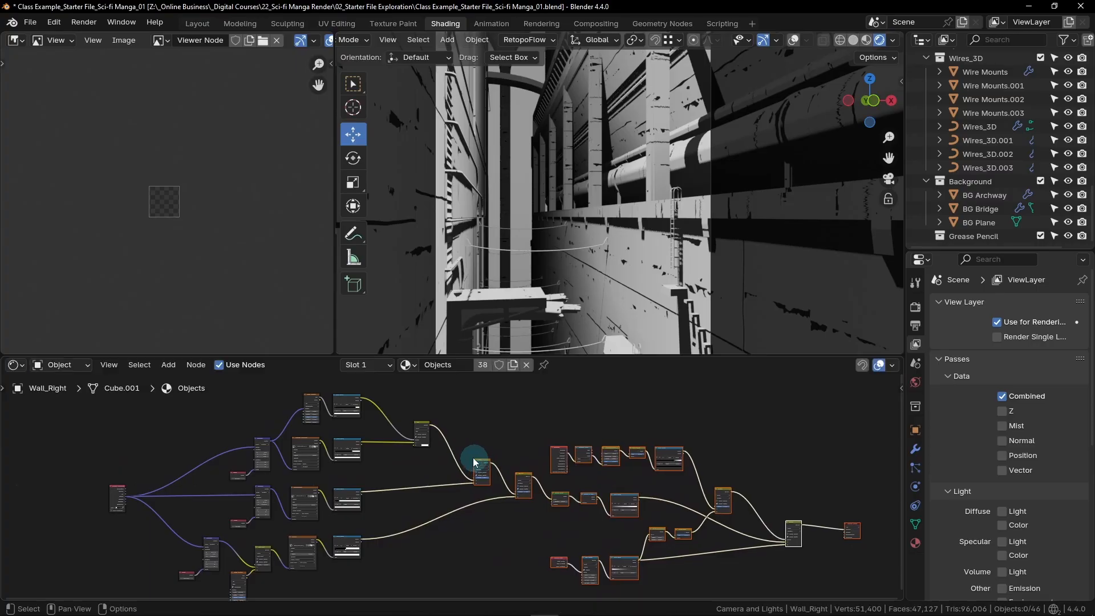
- Tighten the layout further by moving the shading, mask and output nodes closer to the texture branches and shifting the camera-depth row
left_click_drag(420, 425, 876, 590)
left_click_drag(557, 452, 531, 437)
left_click_drag(488, 521, 585, 537)
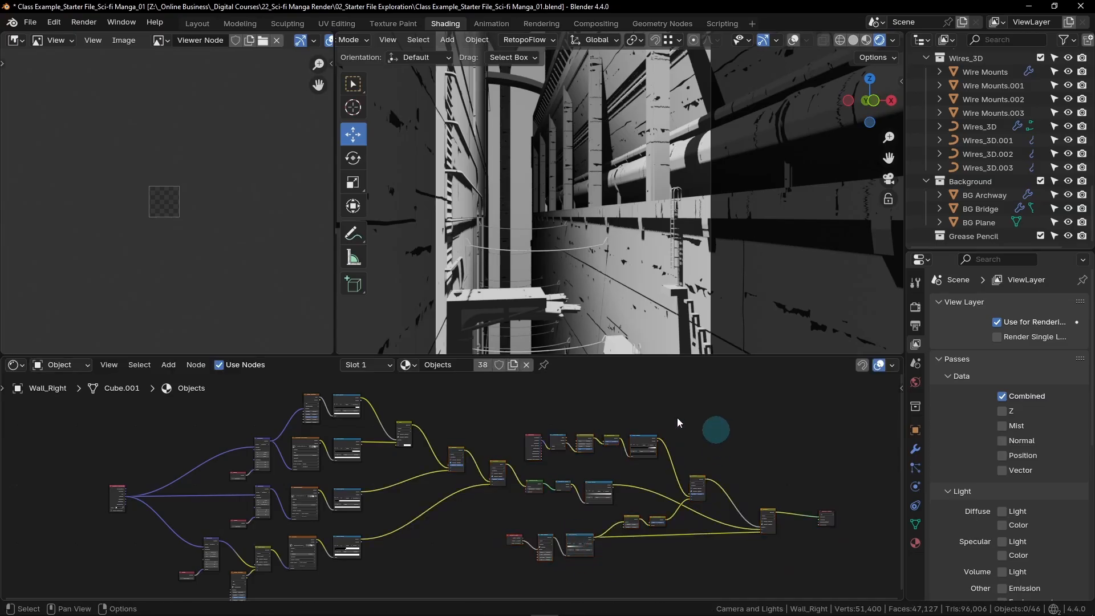